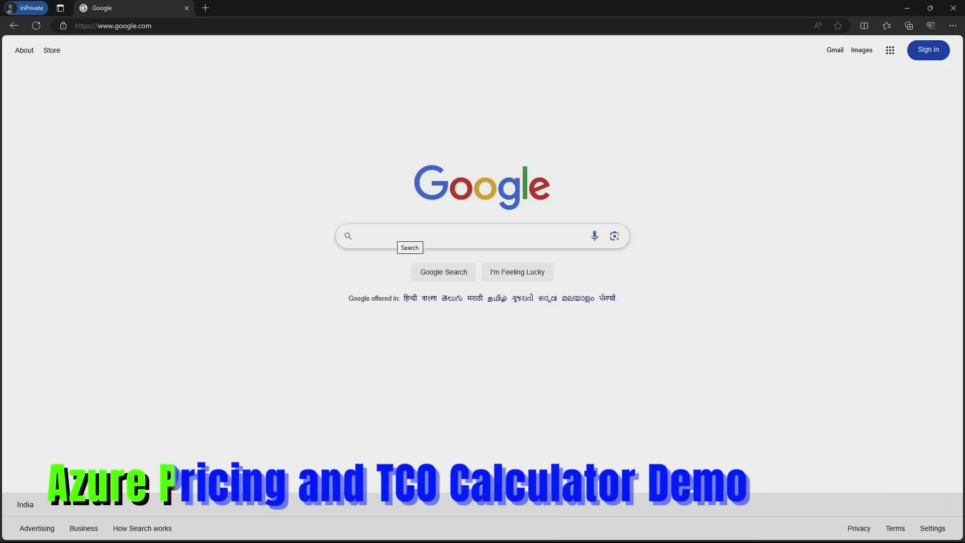
Search Google for "azure pricing calculator"
{"action": "left_click", "coordinate": [393, 235]}
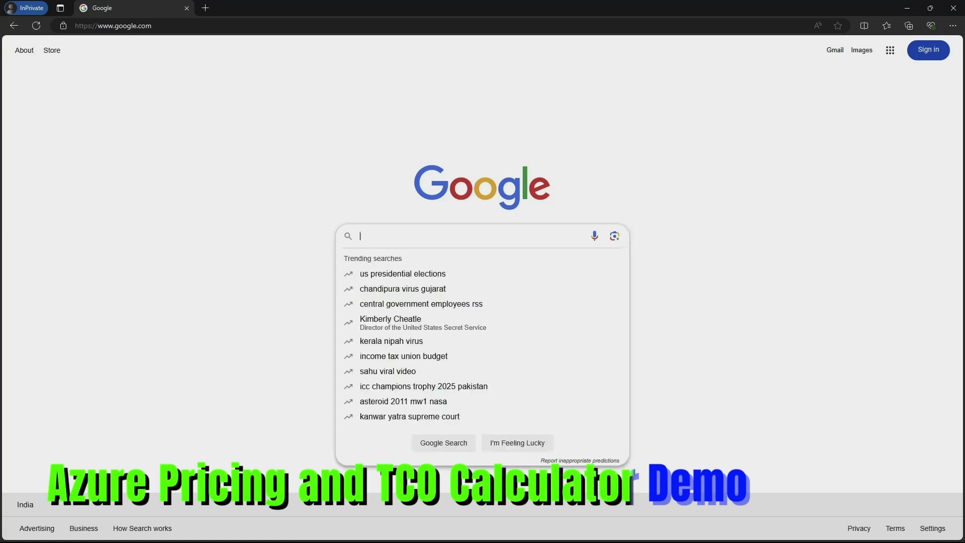
{"action": "type", "text": "az"}
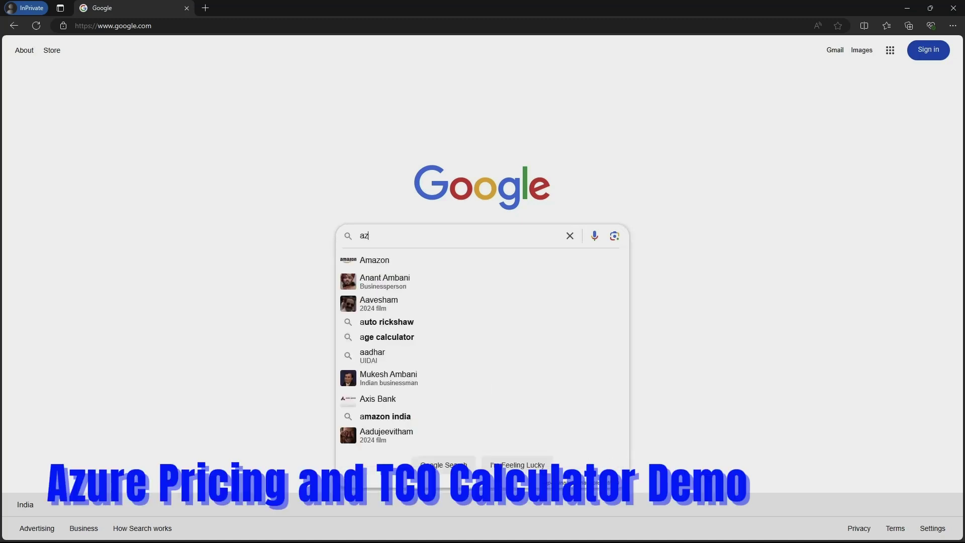
{"action": "type", "text": "ure "}
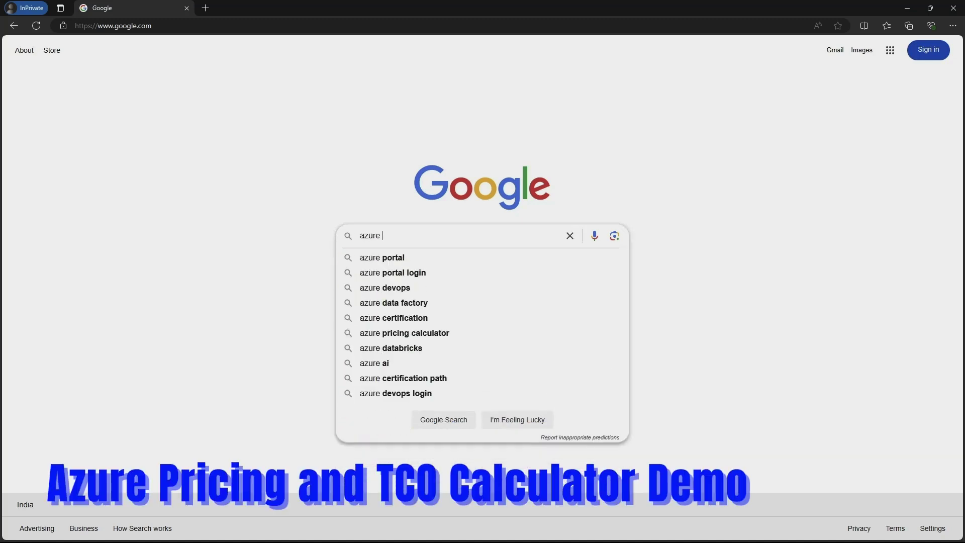
{"action": "type", "text": "pricing"}
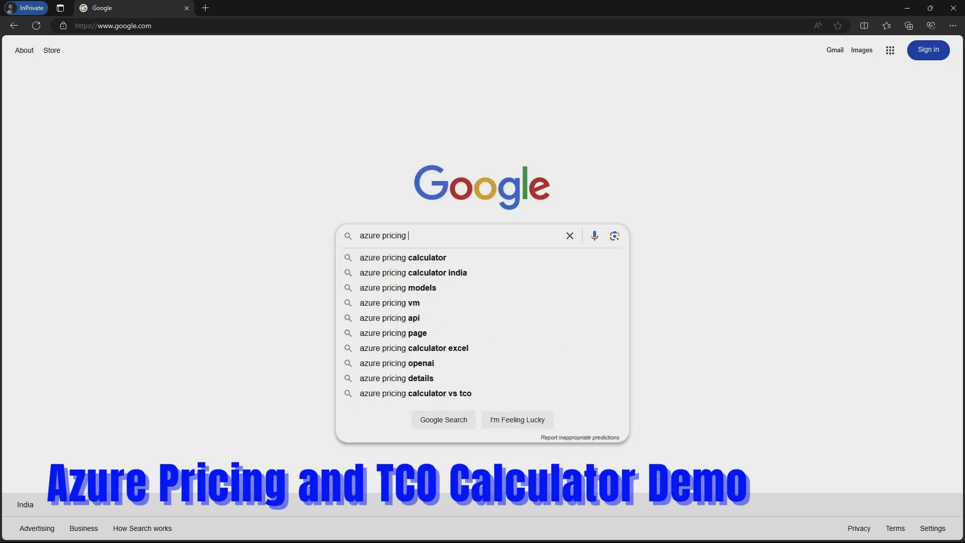
{"action": "left_click", "coordinate": [404, 258]}
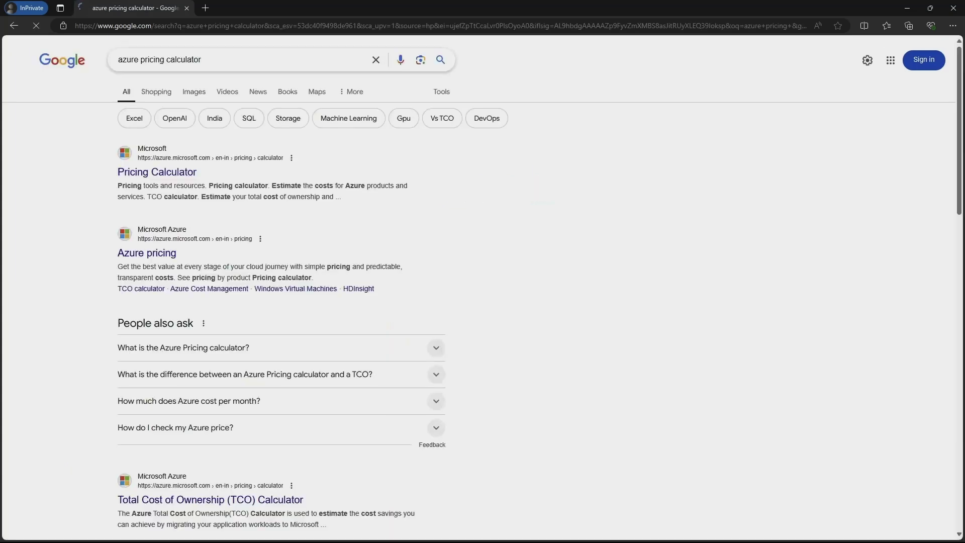
Open Microsoft's Pricing Calculator search result in a new browser tab and switch to it
{"action": "right_click", "coordinate": [173, 174]}
{"action": "left_click", "coordinate": [227, 184]}
{"action": "left_click", "coordinate": [254, 7]}
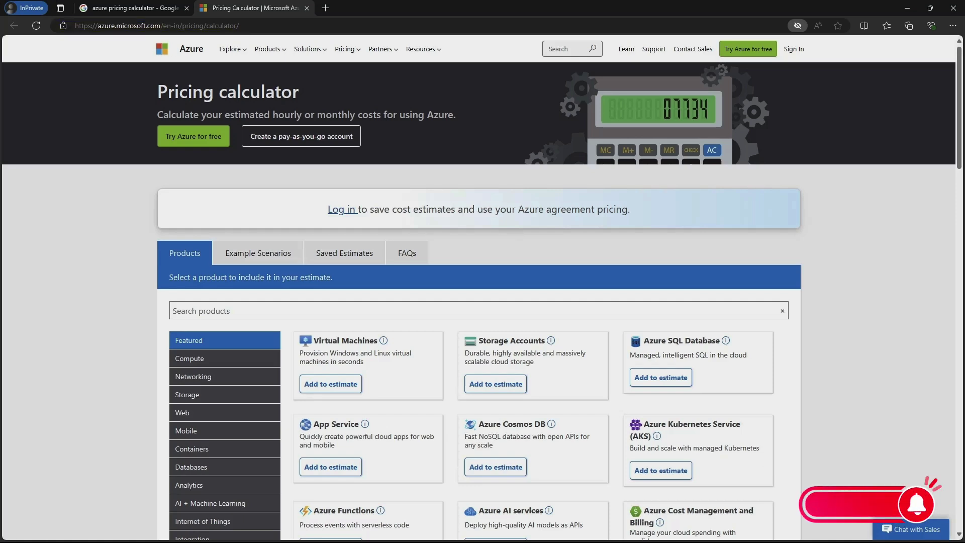
Add Virtual Machines from the Compute product category to the estimate
{"action": "scroll", "coordinate": [481, 288], "scroll_direction": "down", "scroll_amount": 3}
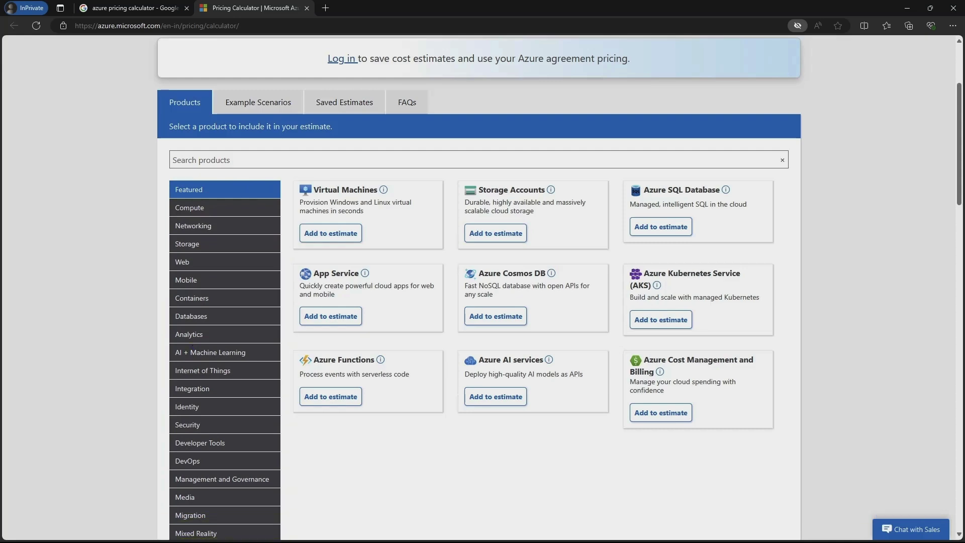
{"action": "key", "text": "ctrl+plus"}
{"action": "key", "text": "ctrl+plus"}
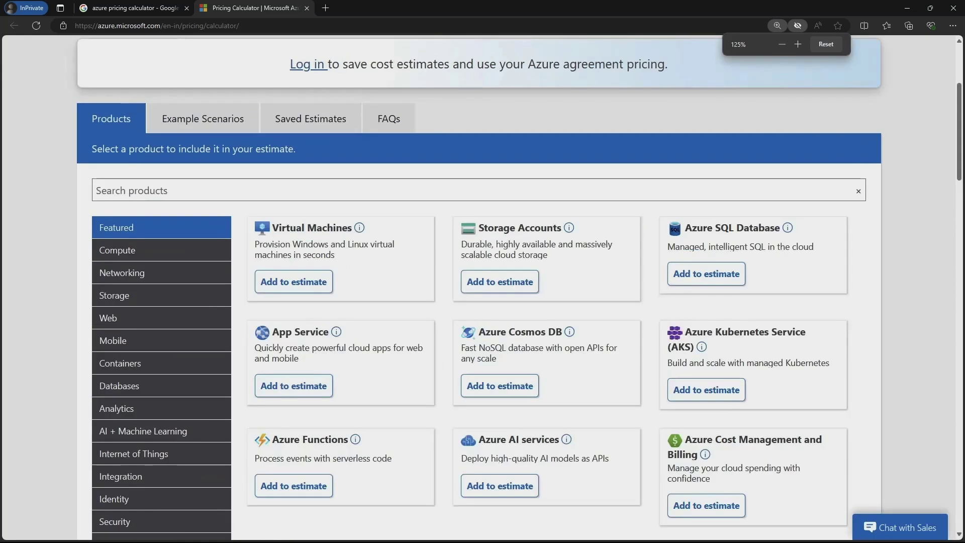
{"action": "left_click", "coordinate": [161, 250]}
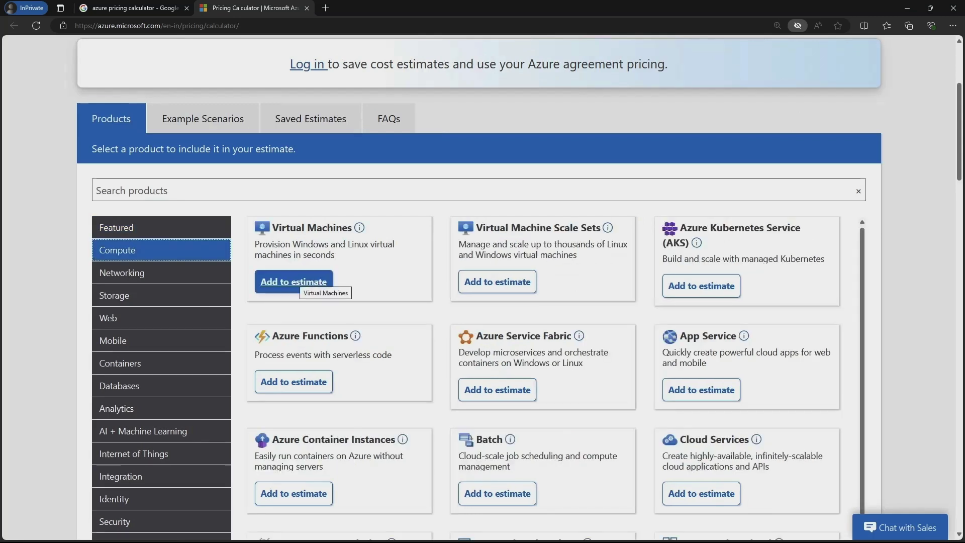
{"action": "left_click", "coordinate": [295, 283]}
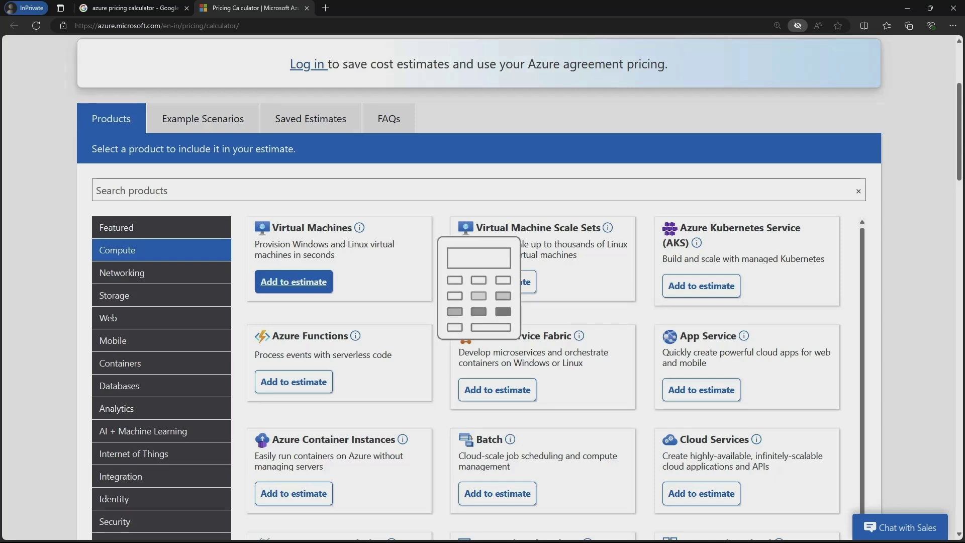
Set the region of the Virtual Machines entry in the estimate to South India
{"action": "scroll", "coordinate": [478, 287], "scroll_direction": "down", "scroll_amount": 1}
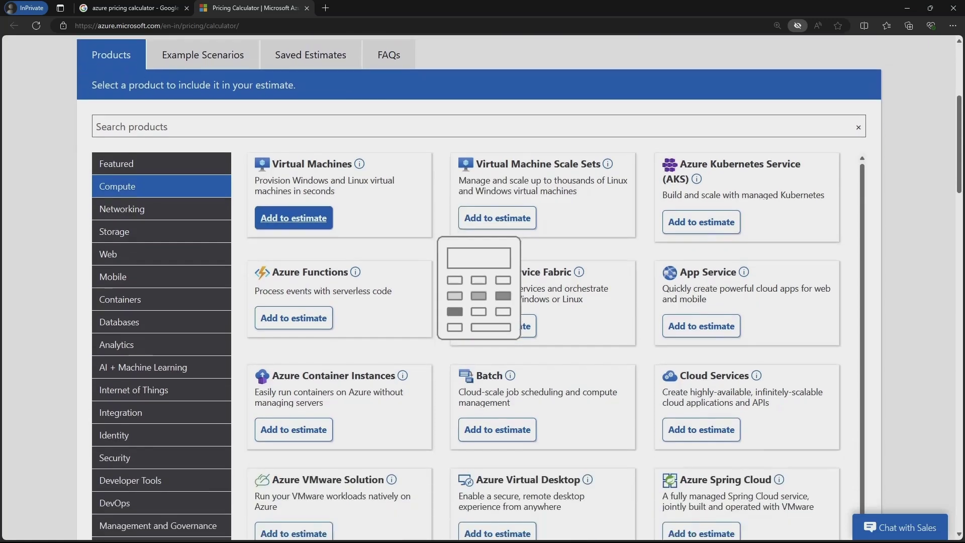
{"action": "scroll", "coordinate": [479, 287], "scroll_direction": "down", "scroll_amount": 2}
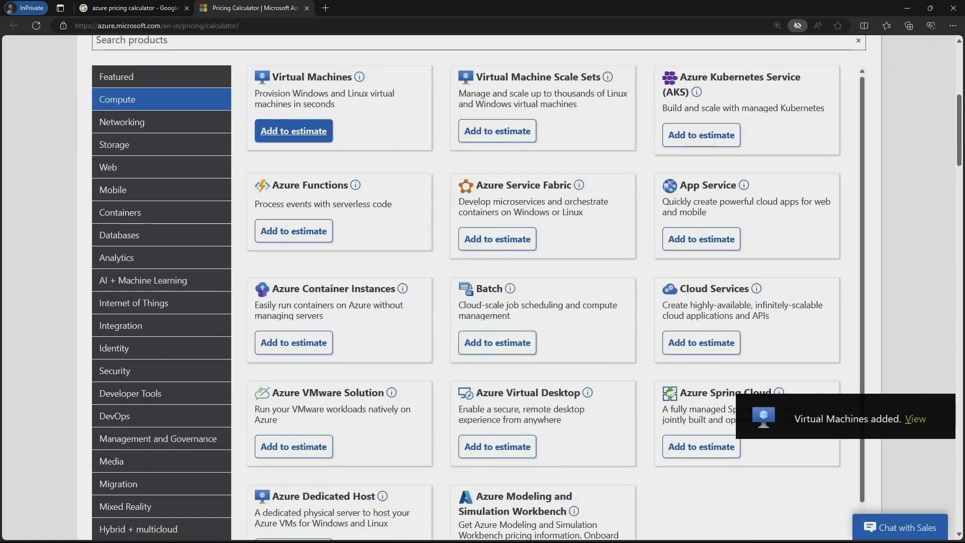
{"action": "scroll", "coordinate": [543, 302], "scroll_direction": "down", "scroll_amount": 1}
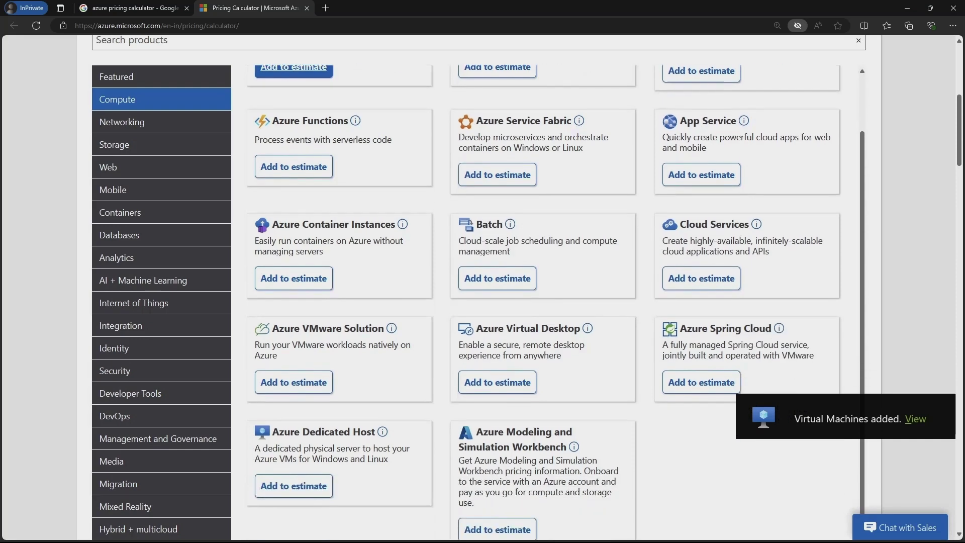
{"action": "scroll", "coordinate": [478, 288], "scroll_direction": "down", "scroll_amount": 8}
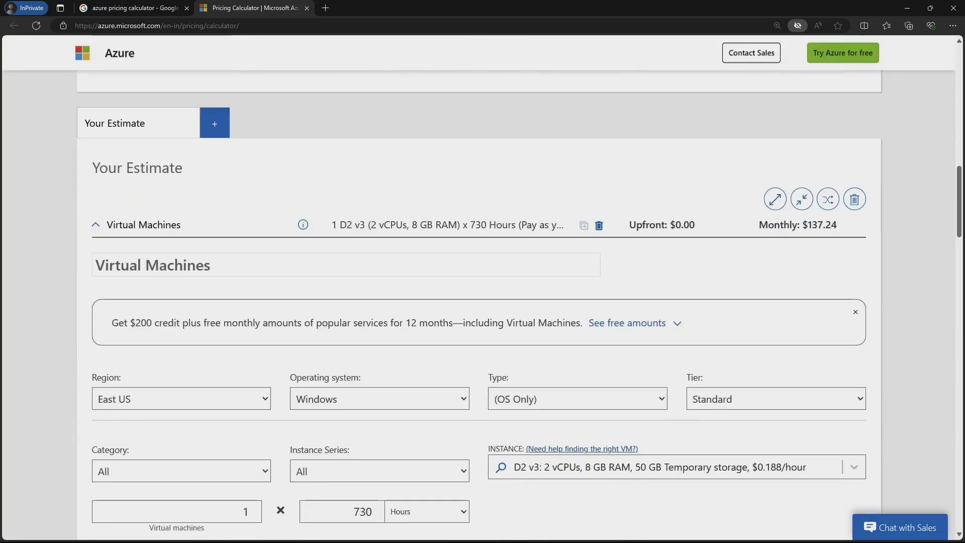
{"action": "scroll", "coordinate": [482, 302], "scroll_direction": "down", "scroll_amount": 3}
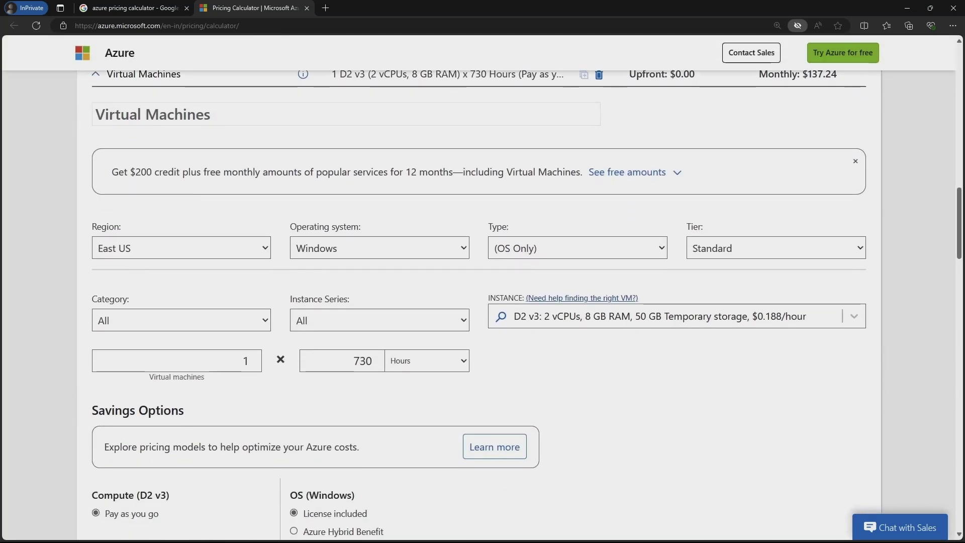
{"action": "left_click", "coordinate": [181, 248]}
{"action": "scroll", "coordinate": [175, 377], "scroll_direction": "down", "scroll_amount": 5}
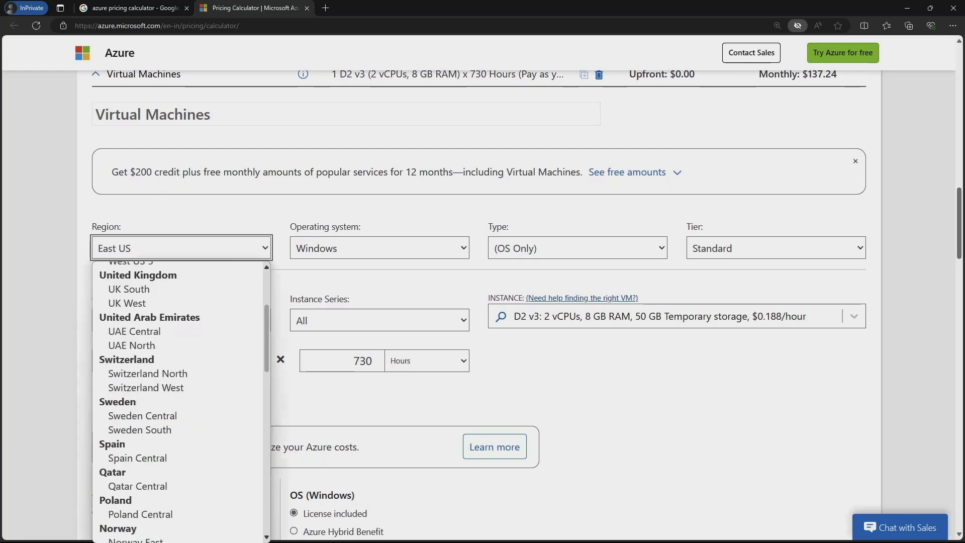
{"action": "scroll", "coordinate": [176, 367], "scroll_direction": "down", "scroll_amount": 5}
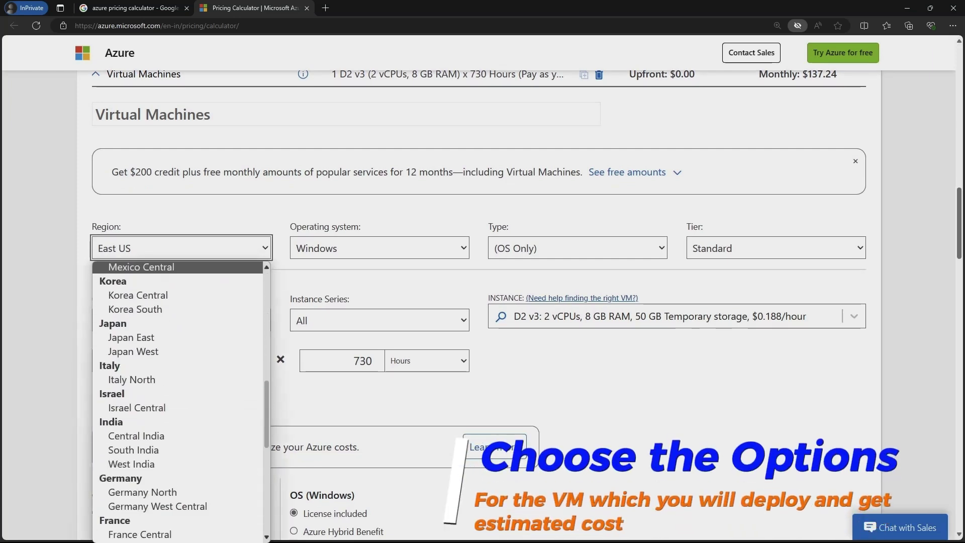
{"action": "scroll", "coordinate": [175, 367], "scroll_direction": "down", "scroll_amount": 5}
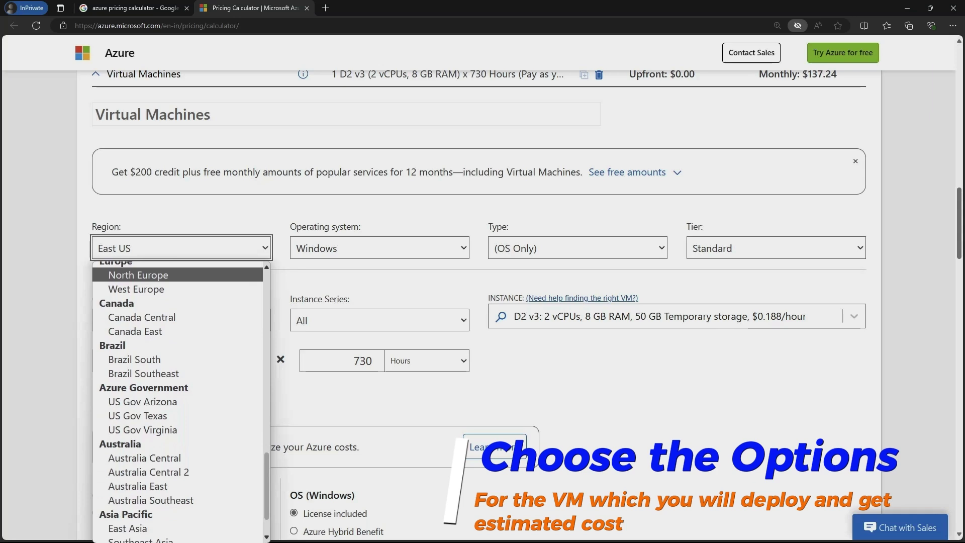
{"action": "scroll", "coordinate": [176, 382], "scroll_direction": "up", "scroll_amount": 4}
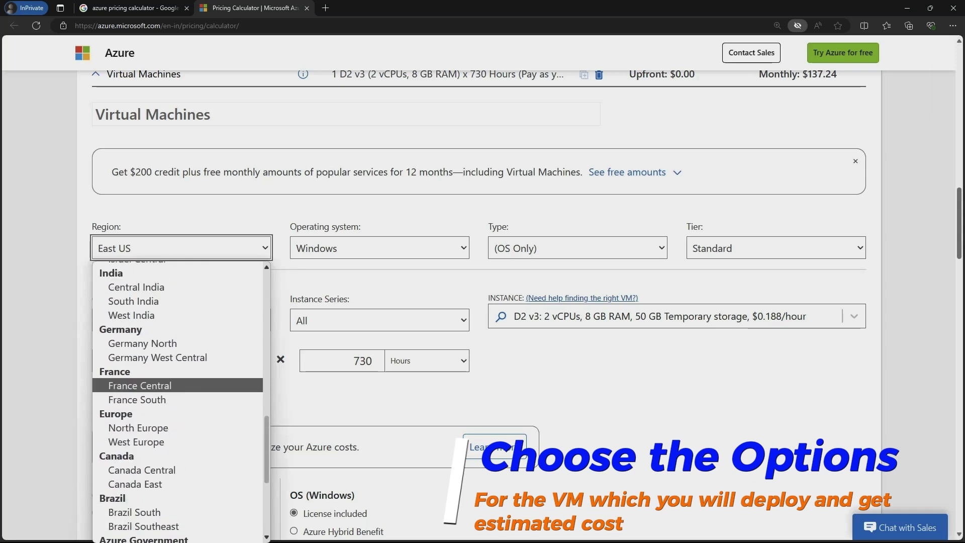
{"action": "left_click", "coordinate": [133, 301]}
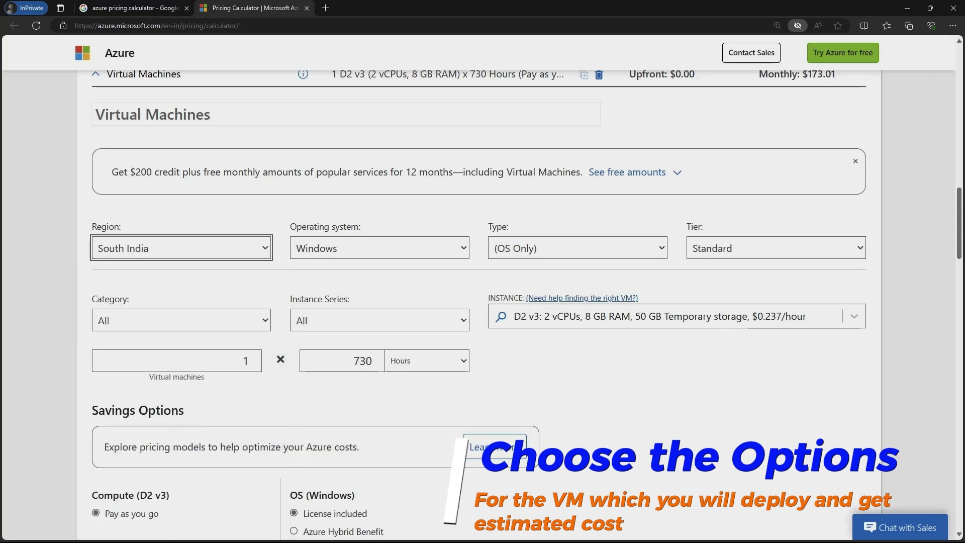
Set the virtual machine's operating system to Linux, its type to SUSE Linux Enterprise and its tier to Standard
{"action": "left_click", "coordinate": [379, 248]}
{"action": "left_click", "coordinate": [380, 269]}
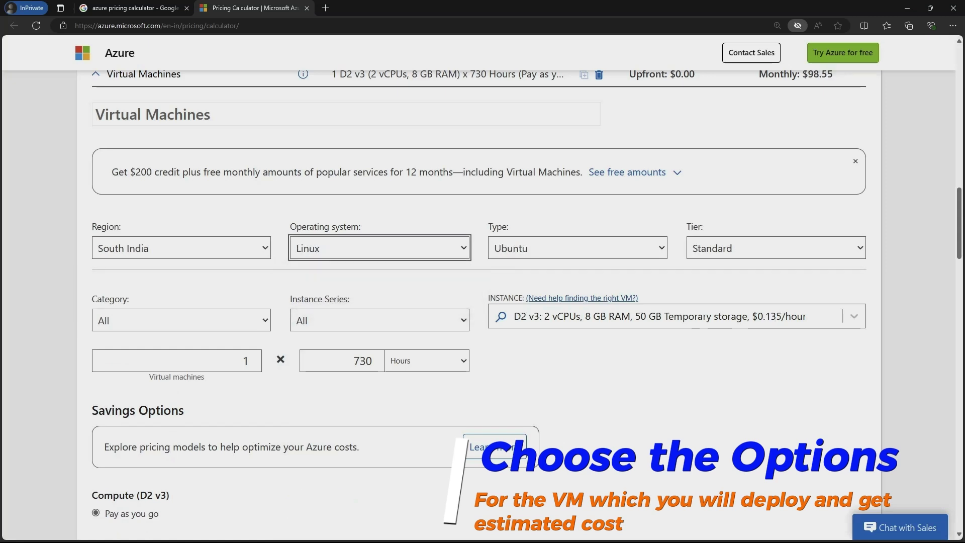
{"action": "left_click", "coordinate": [577, 247]}
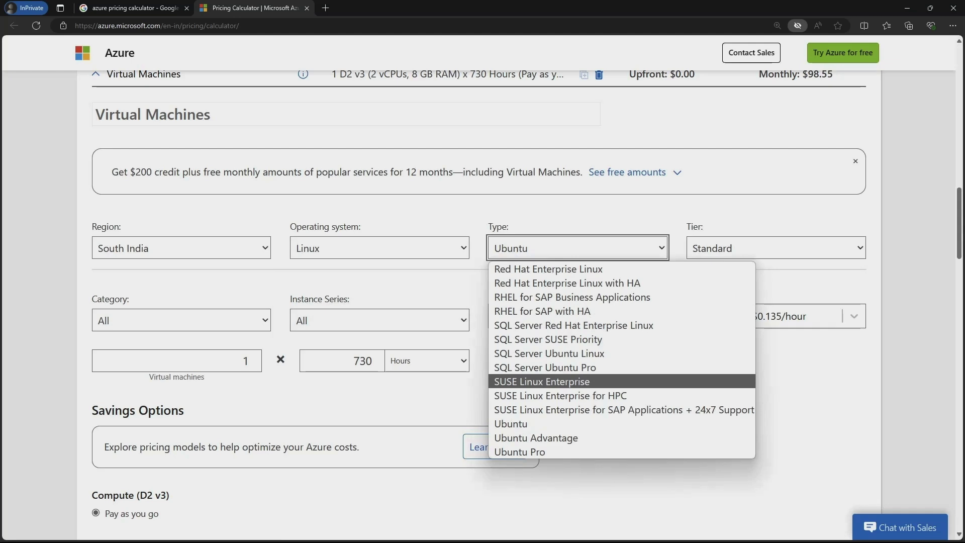
{"action": "left_click", "coordinate": [542, 382]}
{"action": "left_click", "coordinate": [775, 247]}
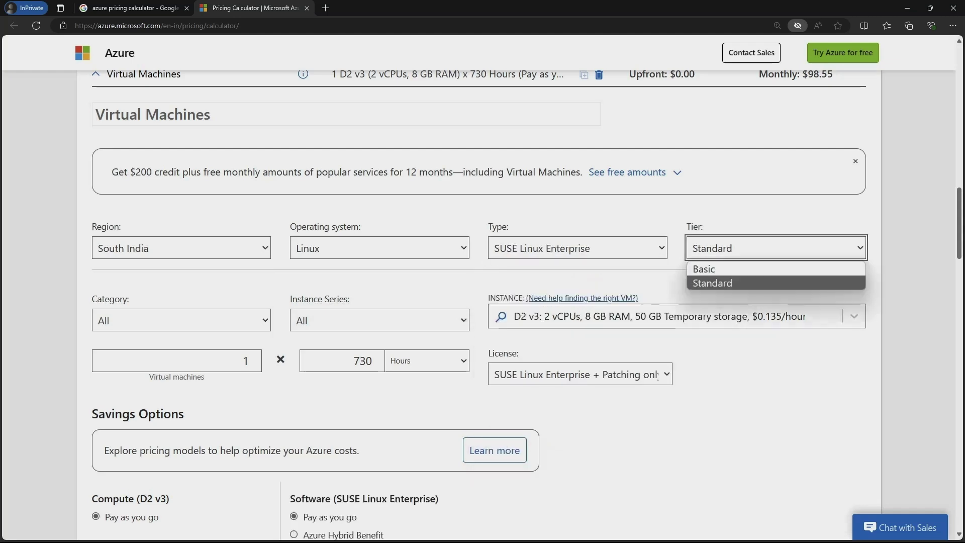
{"action": "left_click", "coordinate": [754, 284]}
Set the virtual machine category to General purpose and the instance series to Dsv3-series
{"action": "left_click", "coordinate": [181, 320]}
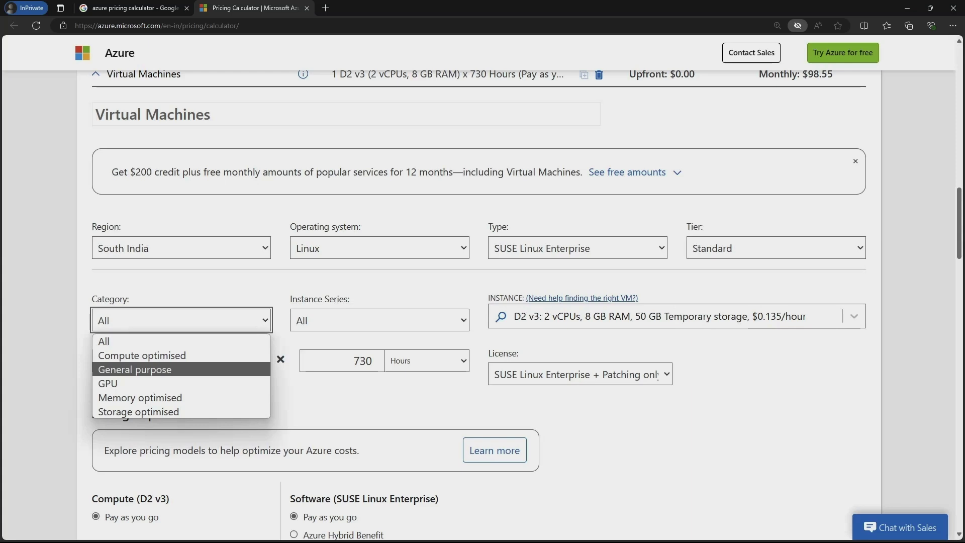
{"action": "left_click", "coordinate": [134, 369]}
{"action": "left_click", "coordinate": [380, 320]}
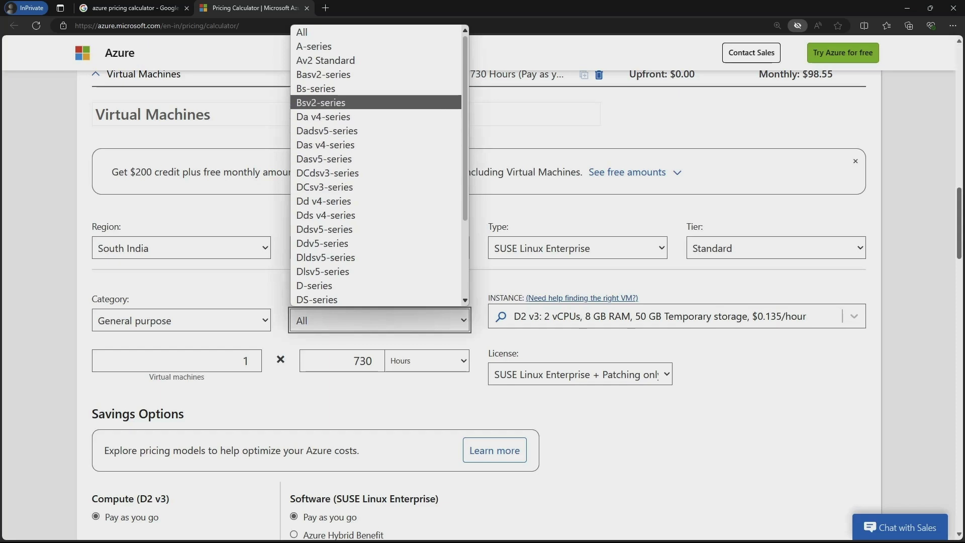
{"action": "scroll", "coordinate": [377, 227], "scroll_direction": "down", "scroll_amount": 2}
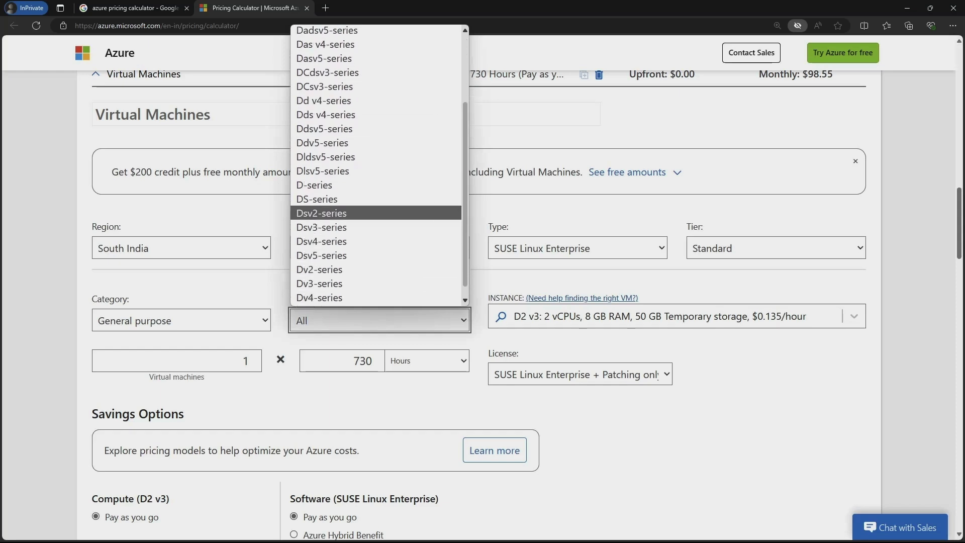
{"action": "left_click", "coordinate": [321, 227]}
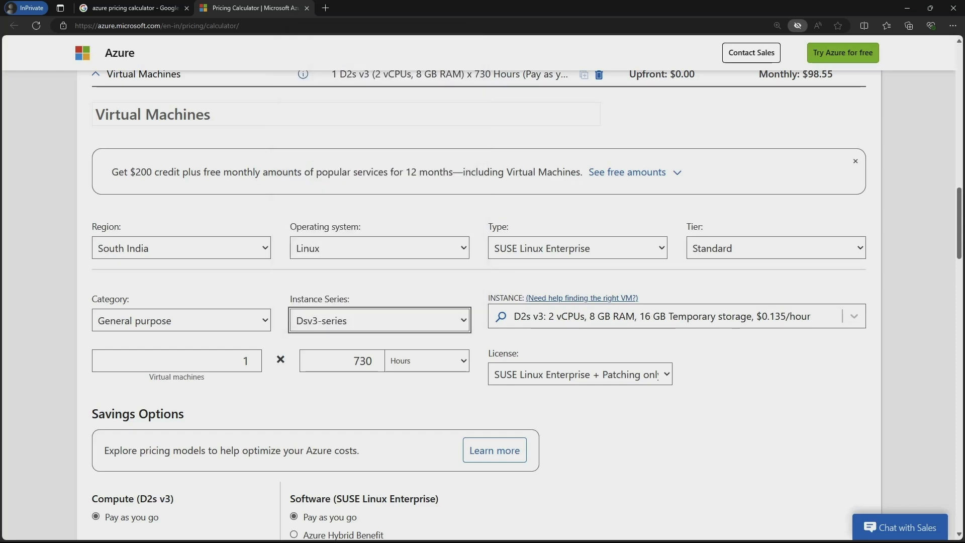
Choose the D2s v3 instance with 2 vCPUs, 8 GB RAM and 16 GB temporary storage
{"action": "left_click", "coordinate": [676, 317]}
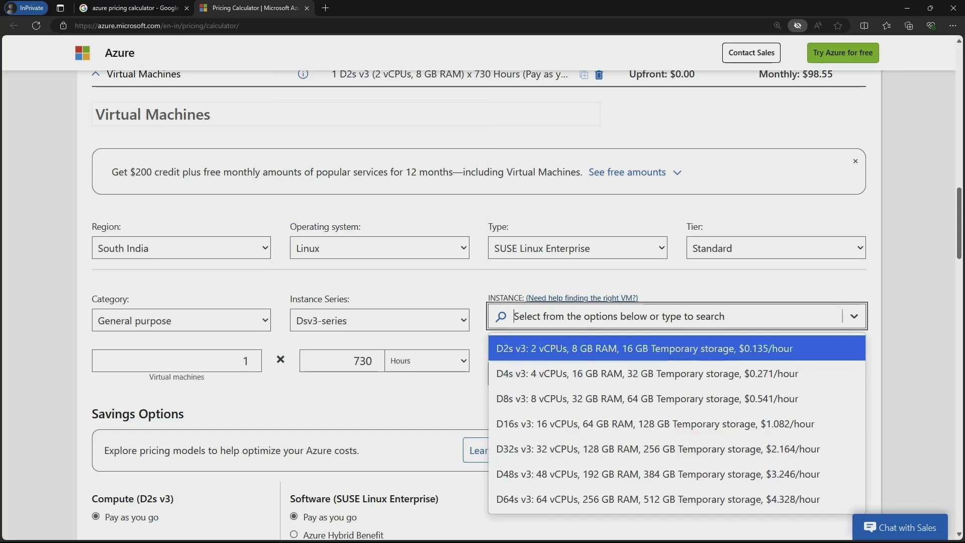
{"action": "key", "text": "Down"}
{"action": "key", "text": "Down"}
{"action": "key", "text": "Up"}
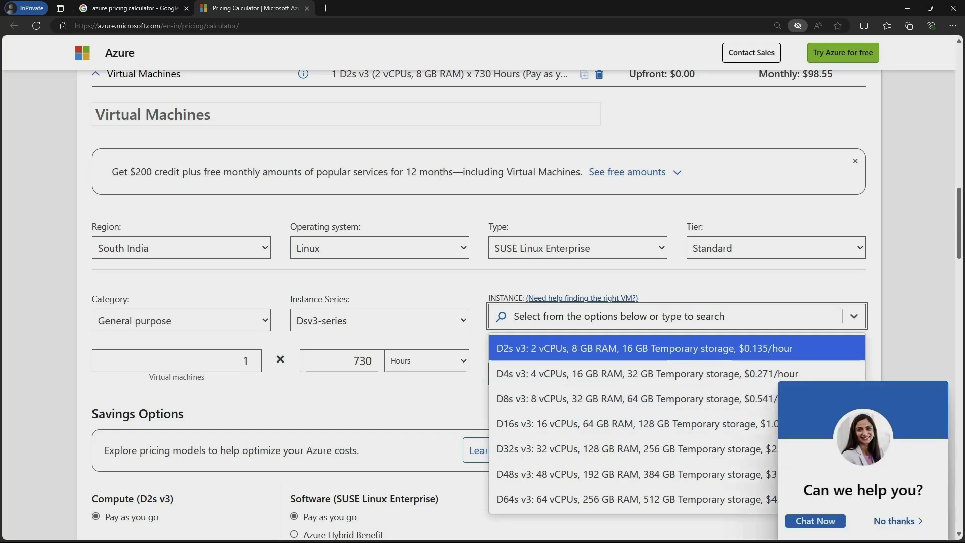
{"action": "left_click", "coordinate": [645, 348]}
{"action": "left_click", "coordinate": [676, 316]}
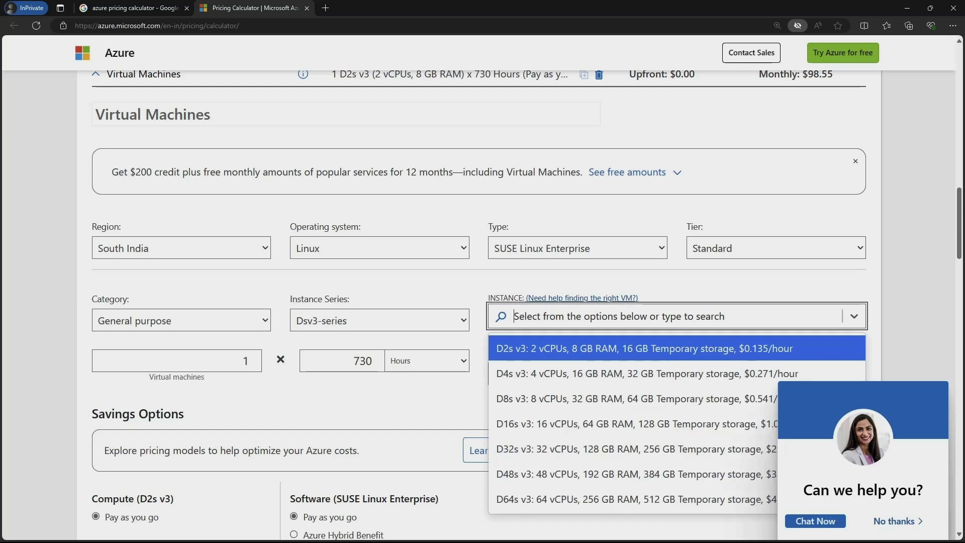
{"action": "left_click", "coordinate": [645, 349]}
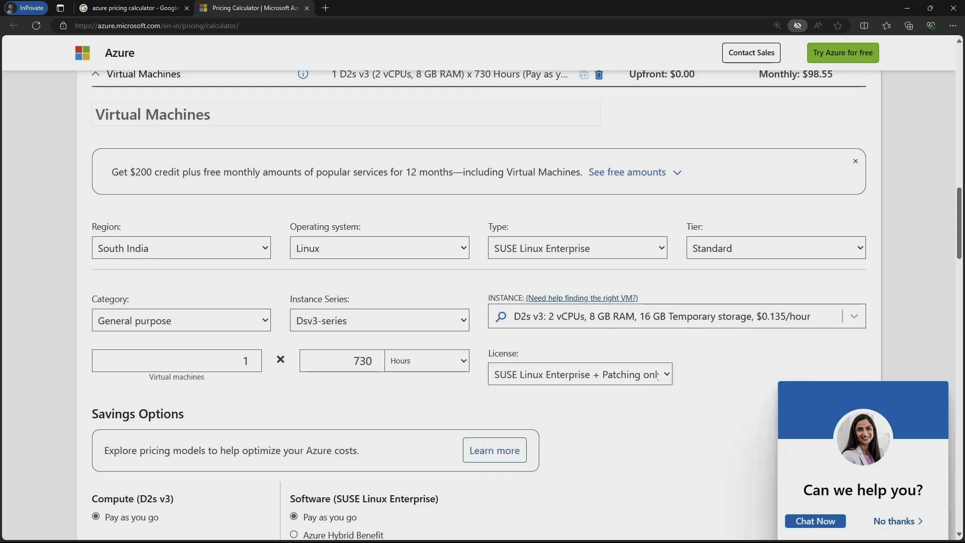
{"action": "left_click_drag", "start_coordinate": [463, 281], "coordinate": [877, 346]}
{"action": "key", "text": "Escape"}
{"action": "left_click", "coordinate": [677, 316]}
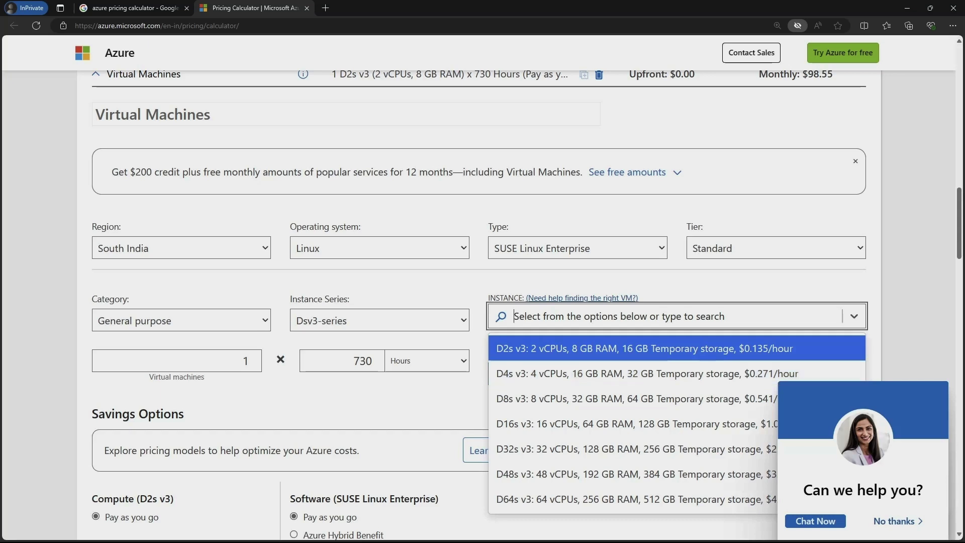
{"action": "left_click", "coordinate": [645, 349]}
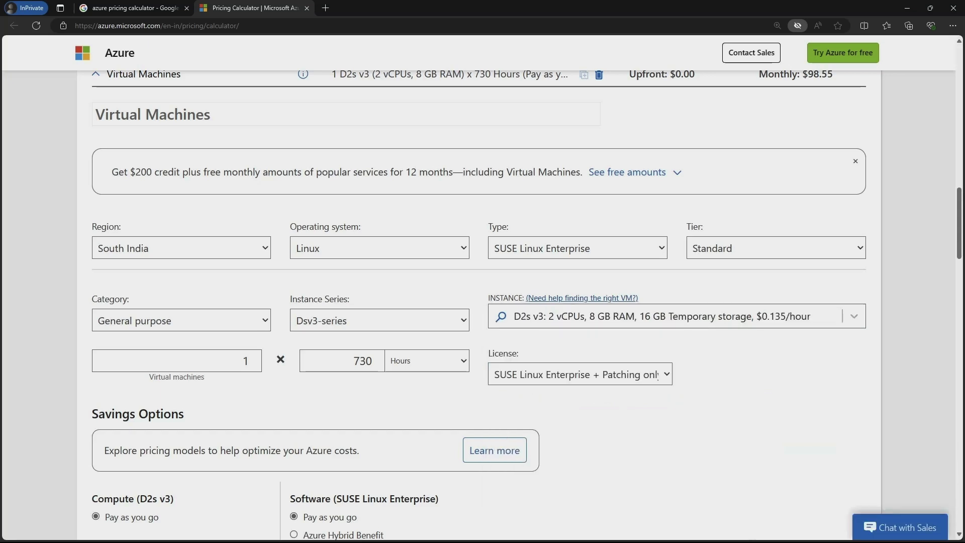
Set the number of virtual machines to 4
{"action": "scroll", "coordinate": [483, 301], "scroll_direction": "down", "scroll_amount": 3}
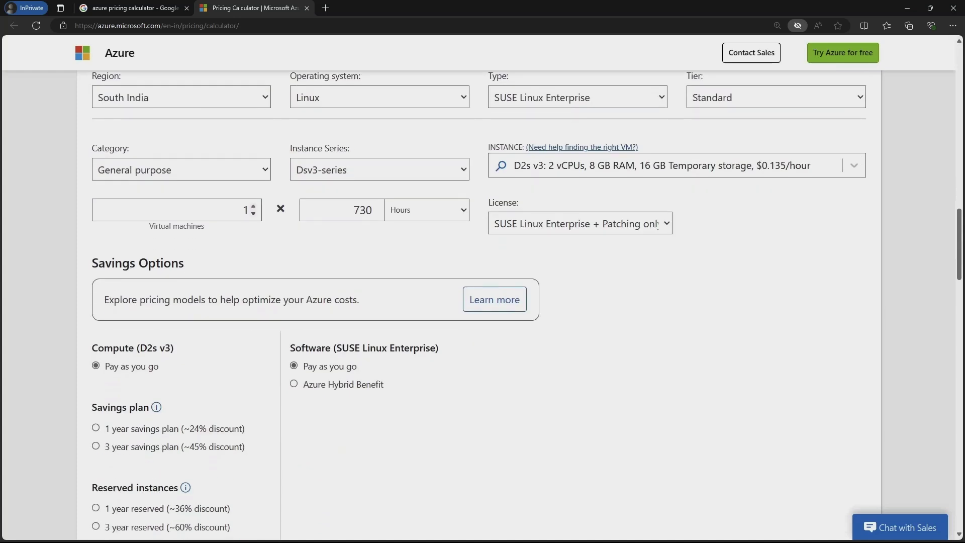
{"action": "left_click", "coordinate": [253, 206]}
{"action": "left_click", "coordinate": [254, 206]}
{"action": "left_click", "coordinate": [254, 207]}
{"action": "left_click", "coordinate": [322, 247]}
Set the usage time of the virtual machines to 20 Days
{"action": "left_click", "coordinate": [428, 210]}
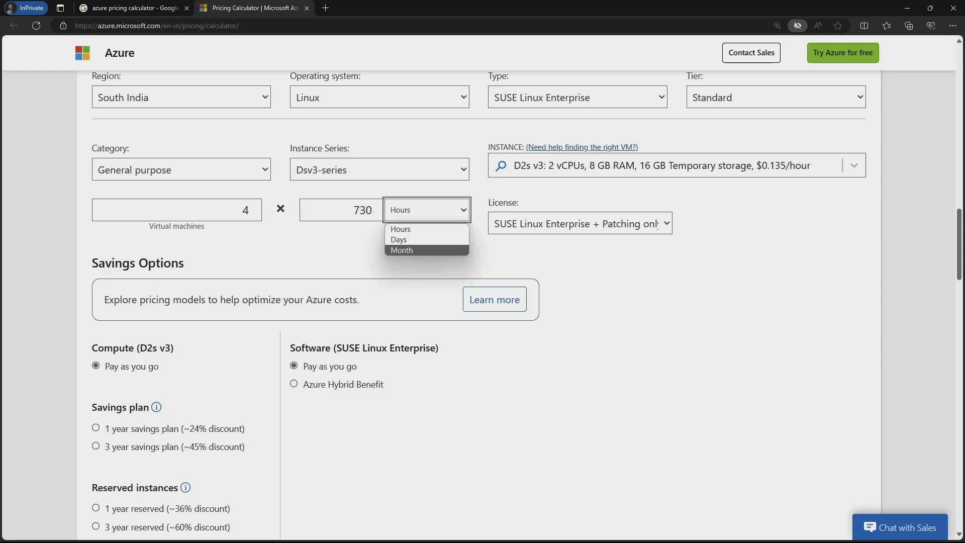
{"action": "left_click", "coordinate": [352, 254]}
{"action": "left_click", "coordinate": [357, 211]}
{"action": "type", "text": "20"}
{"action": "left_click", "coordinate": [373, 251]}
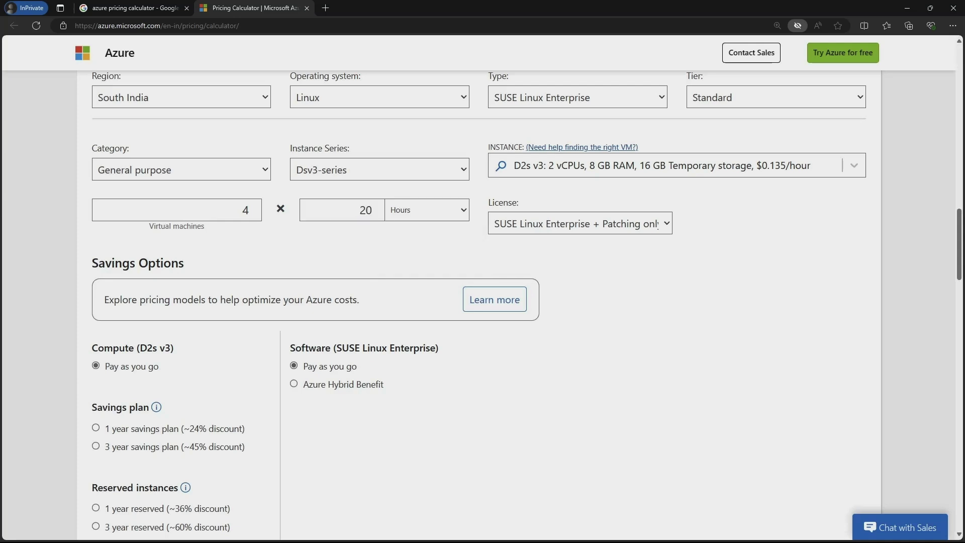
{"action": "left_click", "coordinate": [427, 210]}
{"action": "left_click", "coordinate": [415, 240]}
{"action": "left_click", "coordinate": [402, 249]}
{"action": "key", "text": "shift+Tab"}
{"action": "type", "text": "20"}
{"action": "left_click", "coordinate": [402, 250]}
{"action": "scroll", "coordinate": [480, 307], "scroll_direction": "up", "scroll_amount": 2}
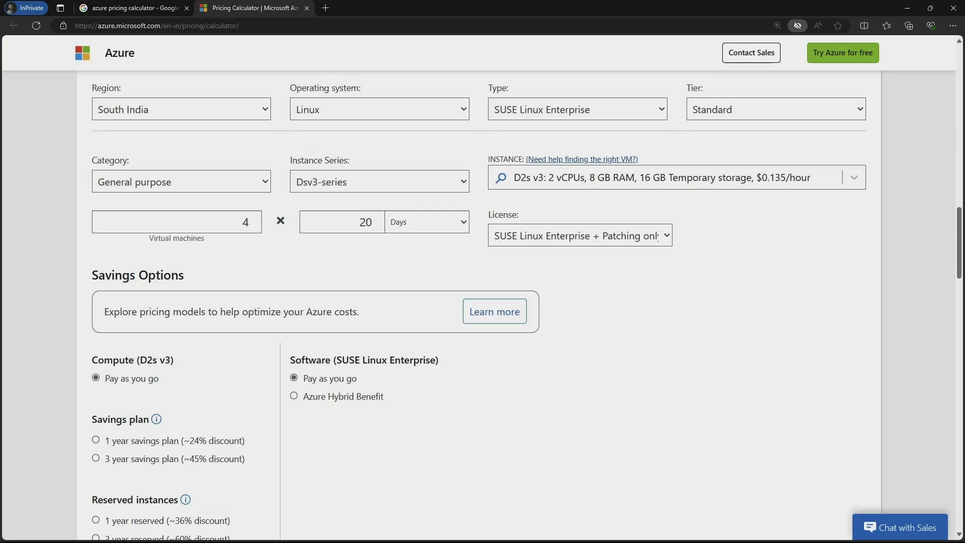
Examine the average monthly cost and the Savings Options, including the Reserved instances, for the virtual machines
{"action": "scroll", "coordinate": [480, 311], "scroll_direction": "down", "scroll_amount": 5}
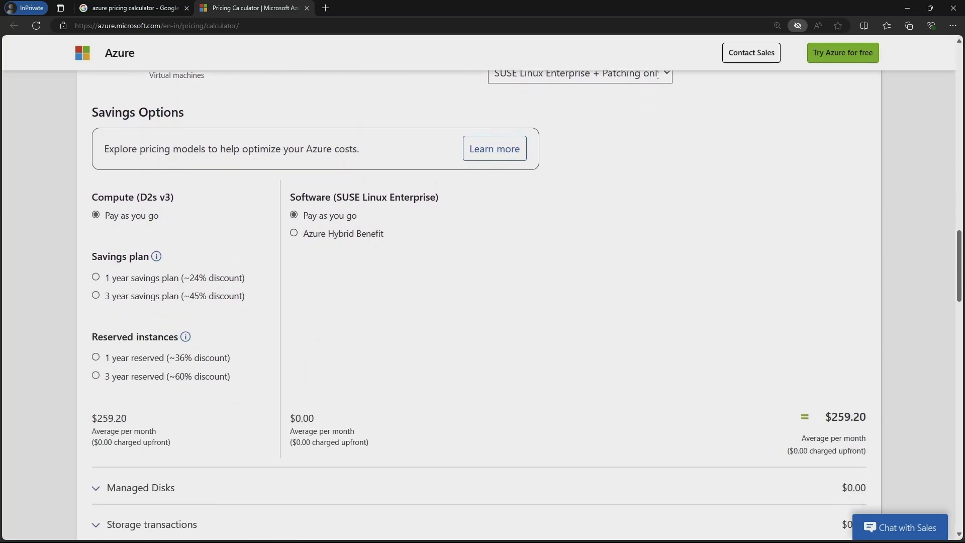
{"action": "left_click_drag", "start_coordinate": [771, 394], "coordinate": [875, 462]}
{"action": "key", "text": "Escape"}
{"action": "scroll", "coordinate": [456, 229], "scroll_direction": "up", "scroll_amount": 2}
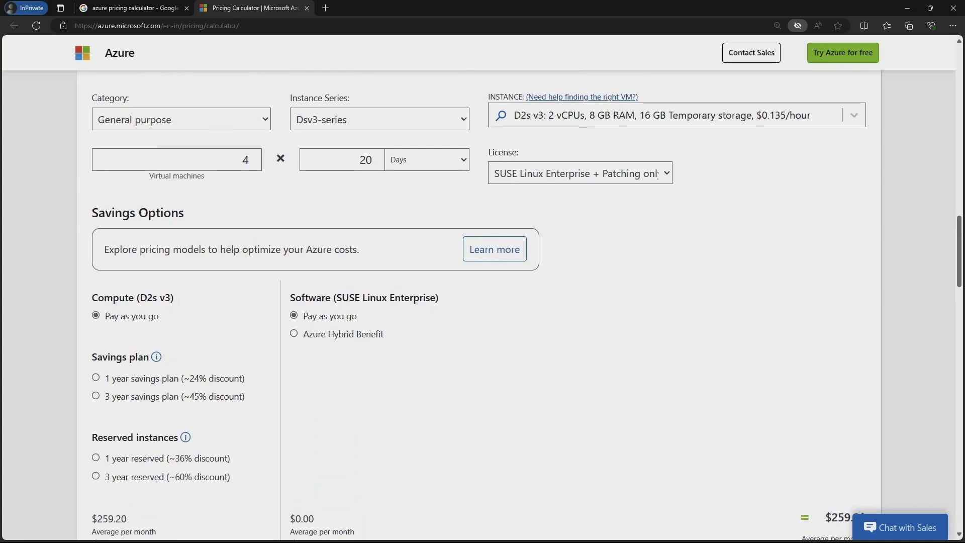
{"action": "scroll", "coordinate": [480, 302], "scroll_direction": "down", "scroll_amount": 5}
{"action": "scroll", "coordinate": [196, 201], "scroll_direction": "up", "scroll_amount": 2}
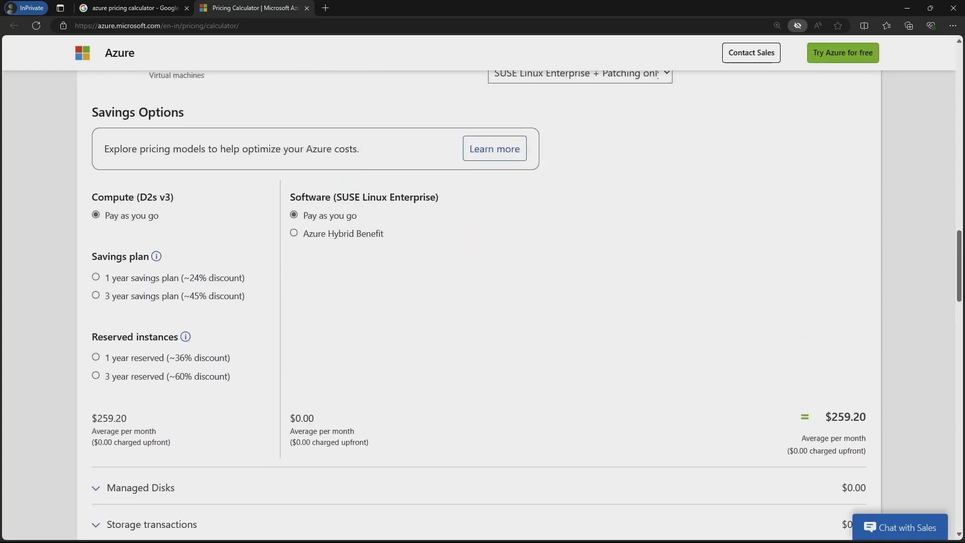
{"action": "left_click_drag", "start_coordinate": [82, 121], "coordinate": [452, 197]}
{"action": "key", "text": "Escape"}
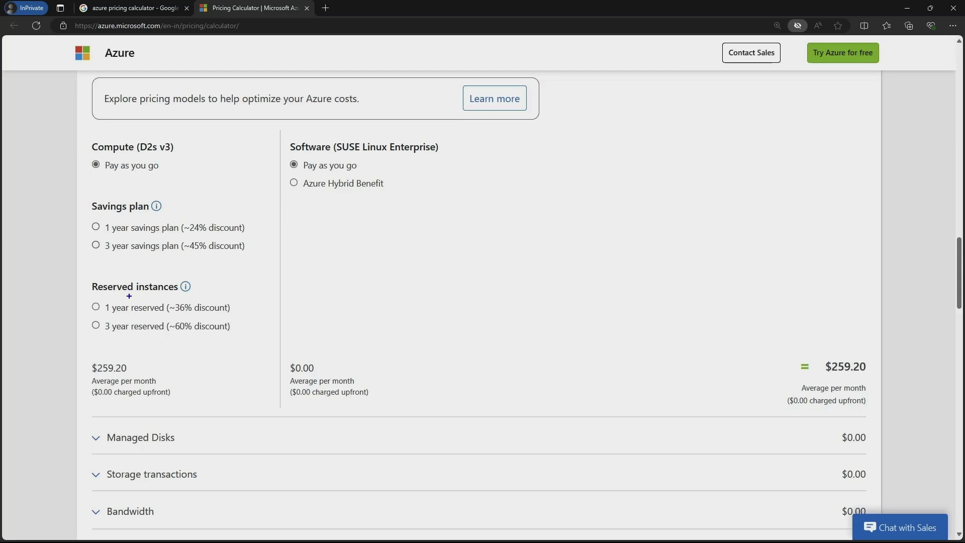
{"action": "mouse_move", "coordinate": [79, 272]}
{"action": "left_mouse_down"}
{"action": "mouse_move", "coordinate": [188, 319]}
{"action": "mouse_move", "coordinate": [289, 344]}
{"action": "left_mouse_up"}
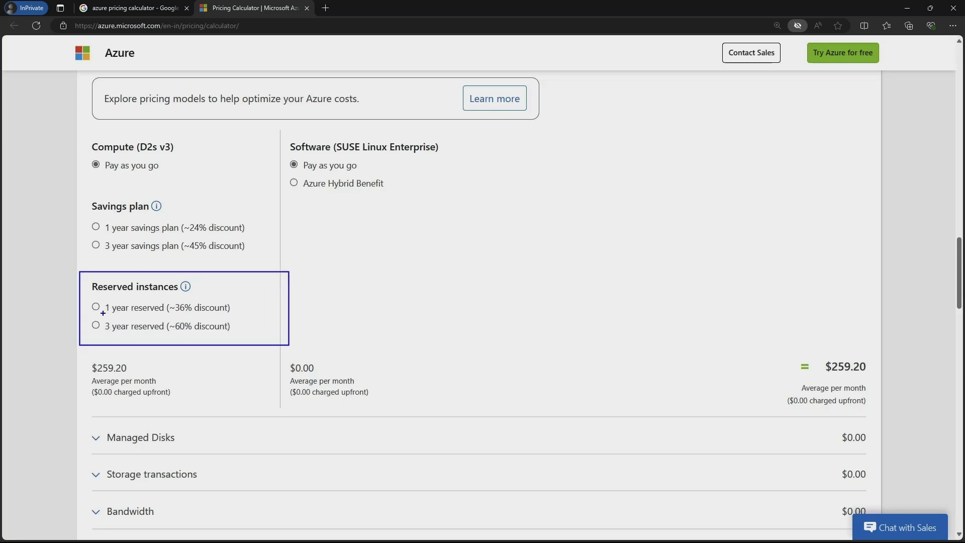
{"action": "key", "text": "Escape"}
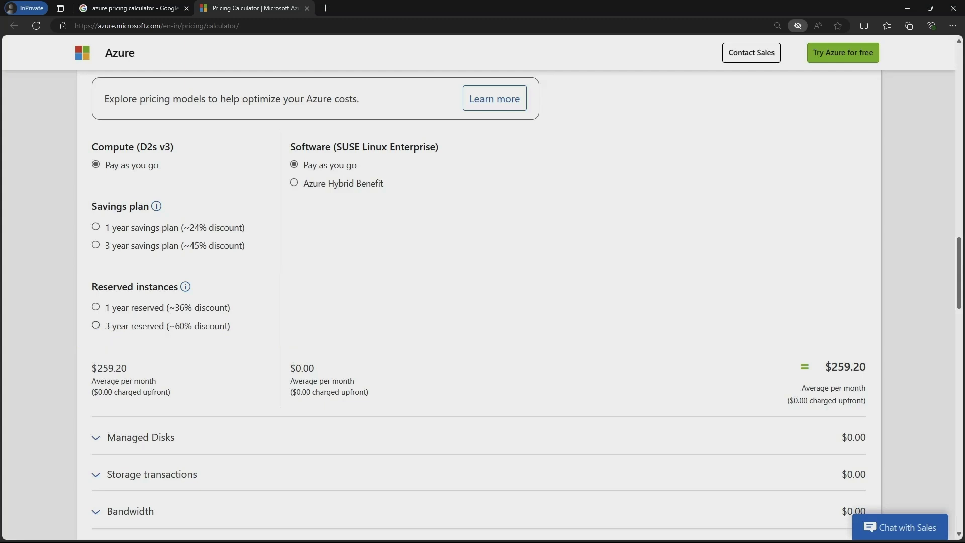
Select the 3 year reserved instance option for compute, try the Upfront payment option and set it back to Monthly
{"action": "left_click", "coordinate": [96, 325]}
{"action": "scroll", "coordinate": [478, 305], "scroll_direction": "down", "scroll_amount": 2}
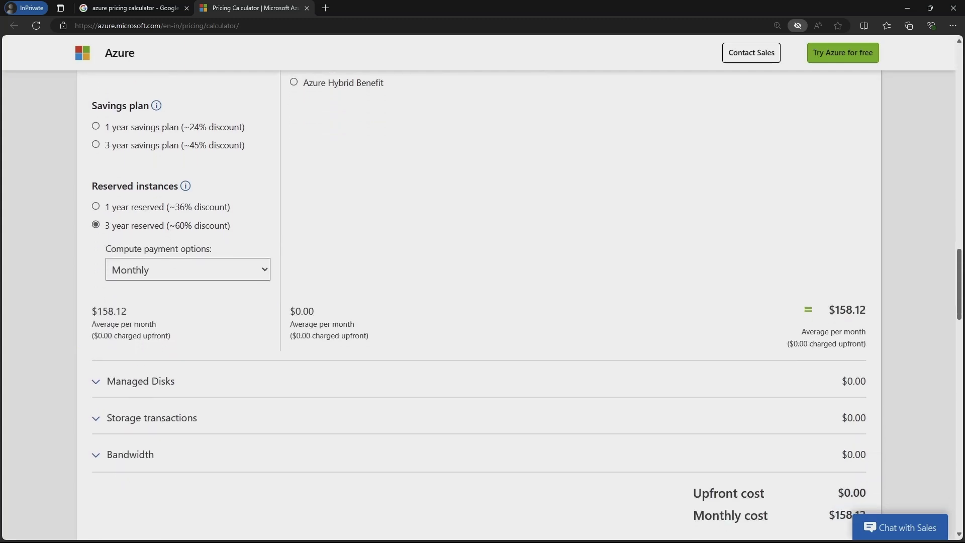
{"action": "left_click", "coordinate": [188, 269]}
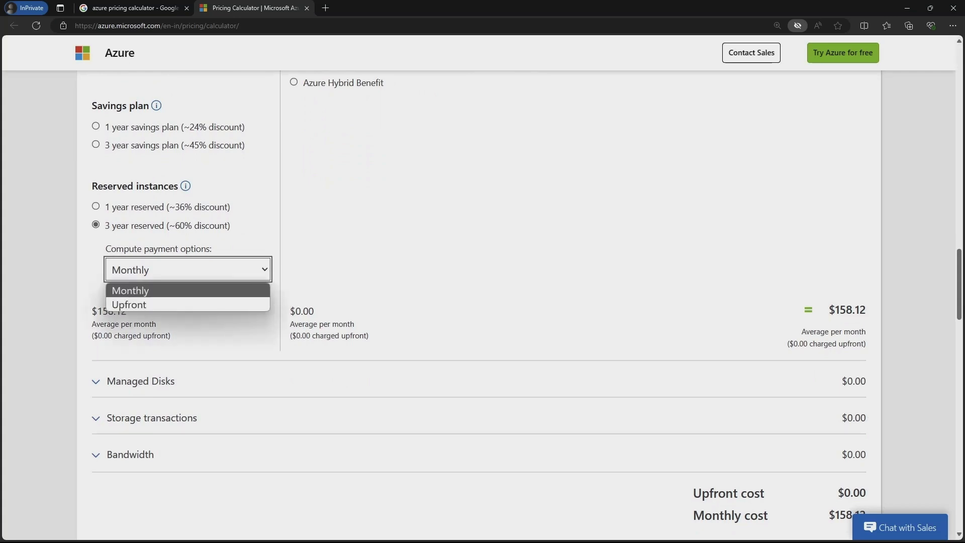
{"action": "left_click", "coordinate": [187, 304]}
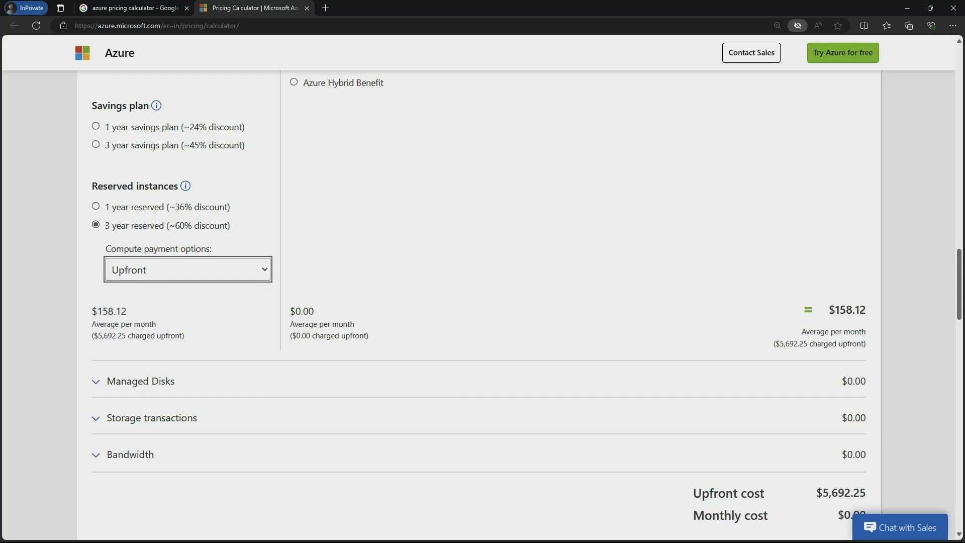
{"action": "key", "text": "alt+Down"}
{"action": "key", "text": "Up"}
{"action": "key", "text": "Return"}
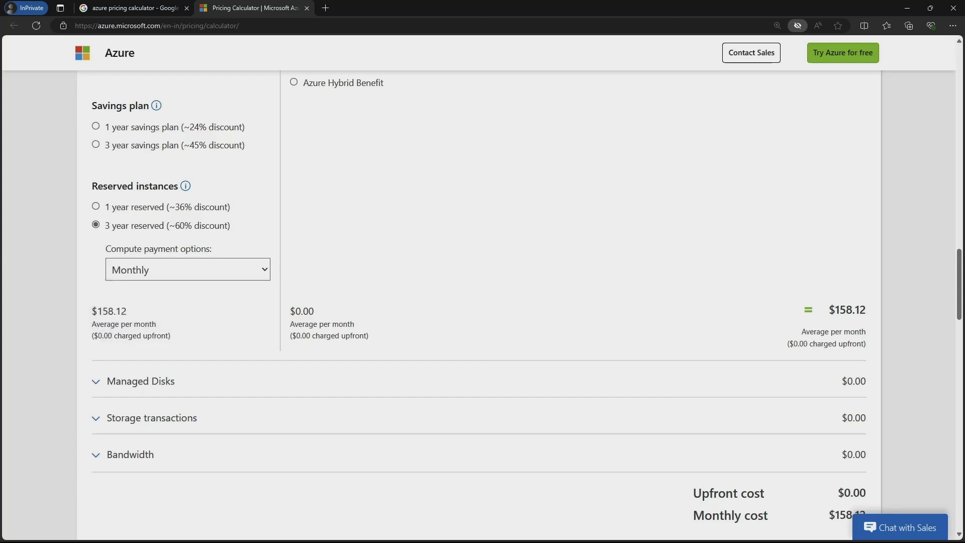
{"action": "mouse_move", "coordinate": [791, 293]}
{"action": "left_mouse_down"}
{"action": "mouse_move", "coordinate": [845, 315]}
{"action": "mouse_move", "coordinate": [879, 354]}
{"action": "left_mouse_up"}
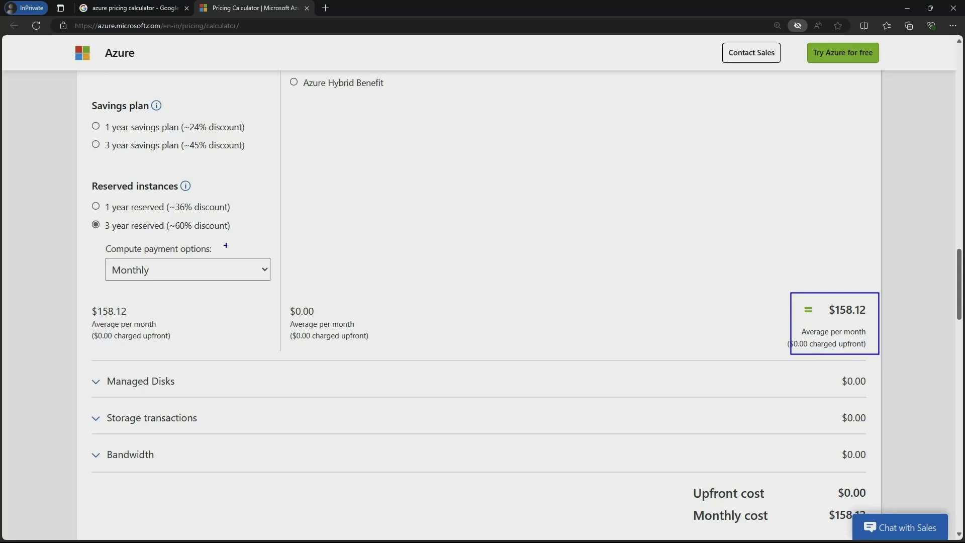
{"action": "key", "text": "Escape"}
Expand the Managed Disks section of the virtual machines and set the disk tier to Standard SSD
{"action": "scroll", "coordinate": [482, 305], "scroll_direction": "down", "scroll_amount": 3}
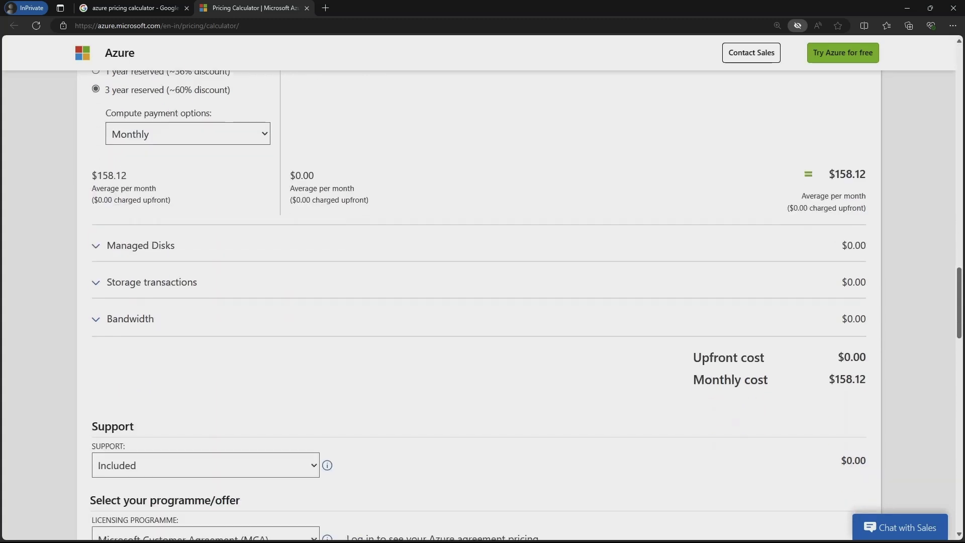
{"action": "left_click", "coordinate": [140, 231]}
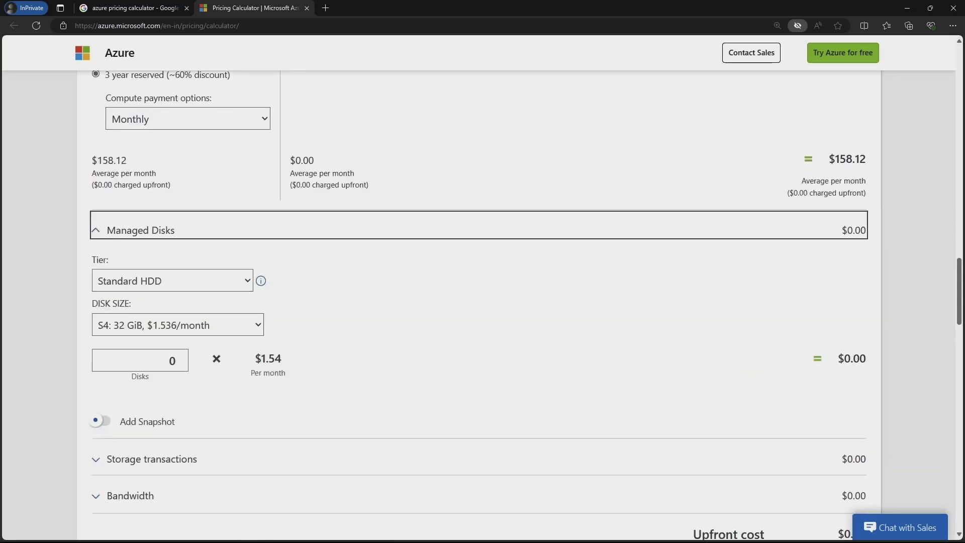
{"action": "left_click", "coordinate": [172, 281]}
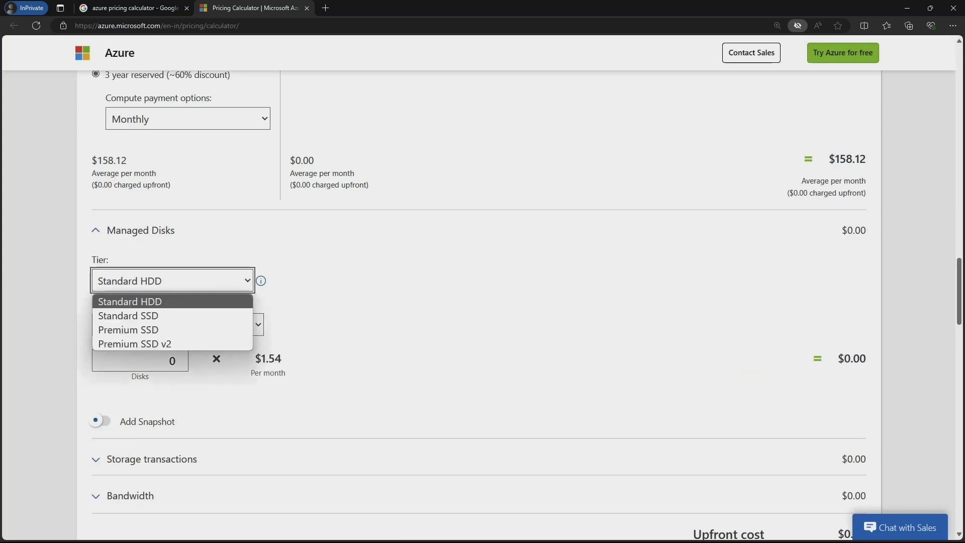
{"action": "key", "text": "Down"}
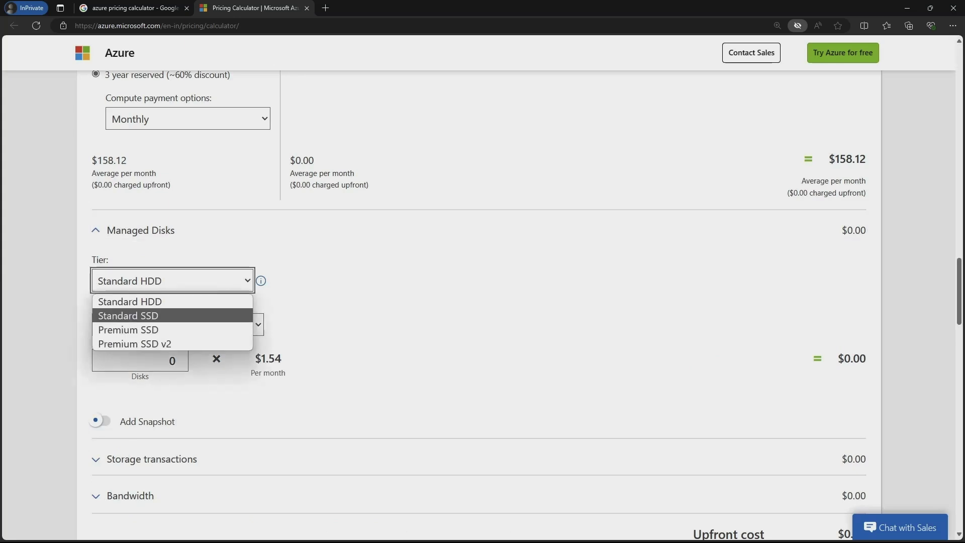
{"action": "key", "text": "Return"}
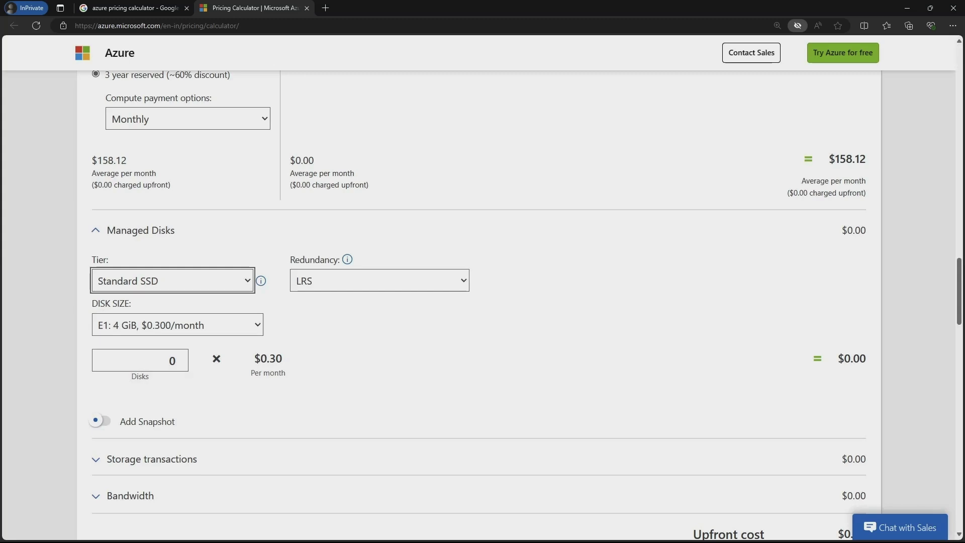
Set the managed disks to 4 disks of size E40: 2048 GiB, and check the disk, upfront and monthly costs
{"action": "double_click", "coordinate": [172, 360]}
{"action": "type", "text": "4"}
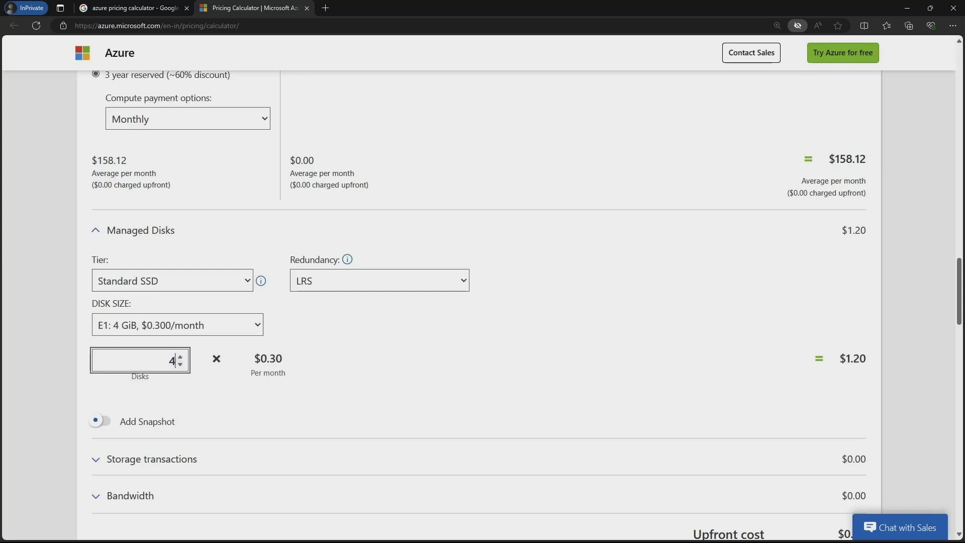
{"action": "key", "text": "Tab"}
{"action": "left_click", "coordinate": [178, 325]}
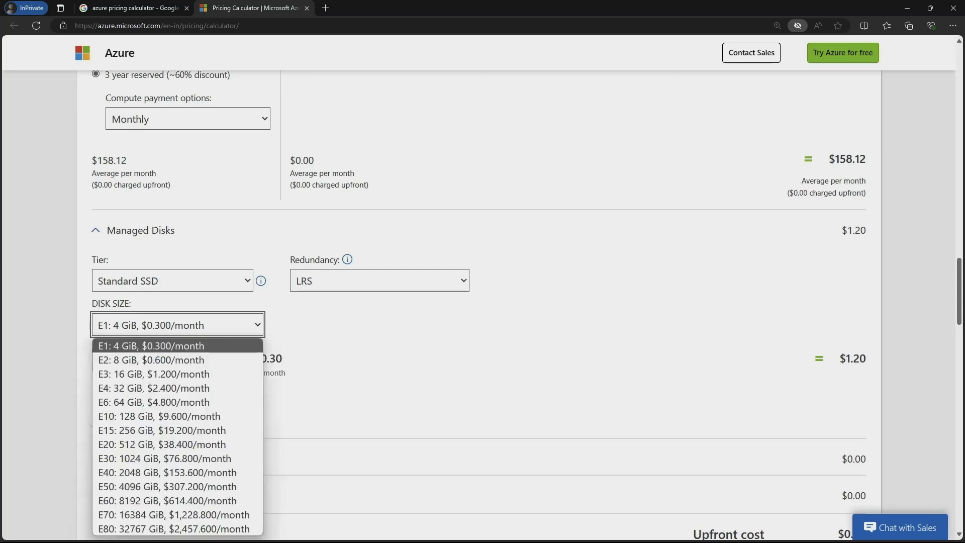
{"action": "left_click", "coordinate": [177, 472]}
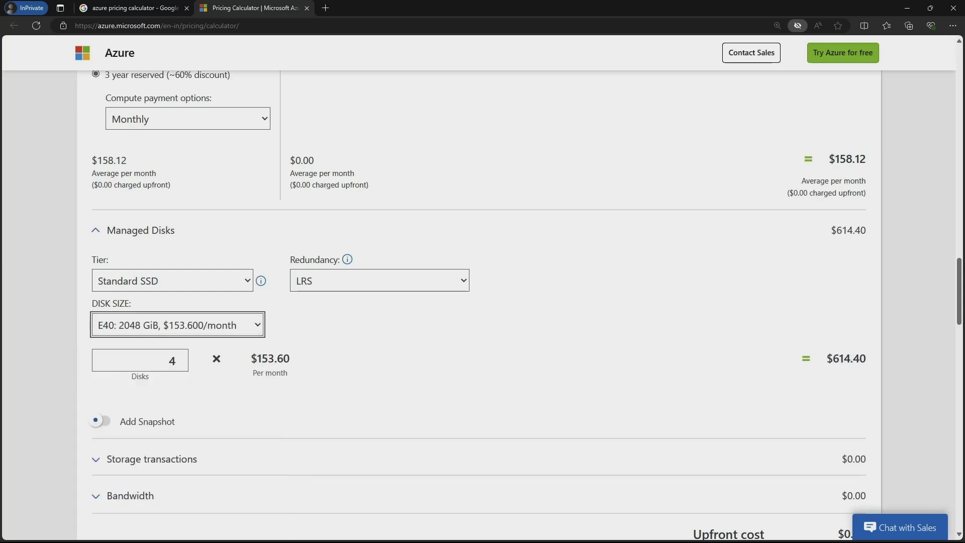
{"action": "scroll", "coordinate": [482, 302], "scroll_direction": "down", "scroll_amount": 3}
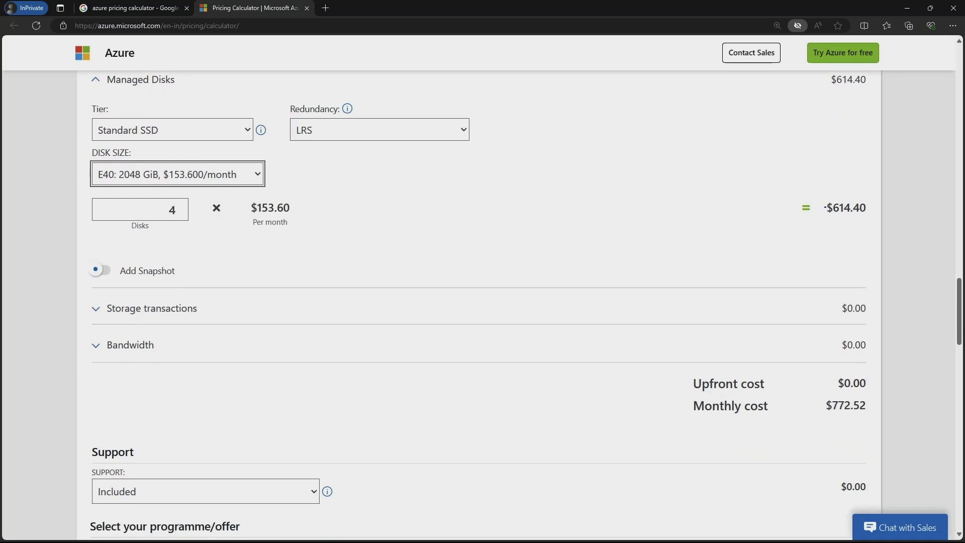
{"action": "mouse_move", "coordinate": [774, 194]}
{"action": "left_mouse_down"}
{"action": "mouse_move", "coordinate": [884, 218]}
{"action": "mouse_move", "coordinate": [883, 231]}
{"action": "left_mouse_up"}
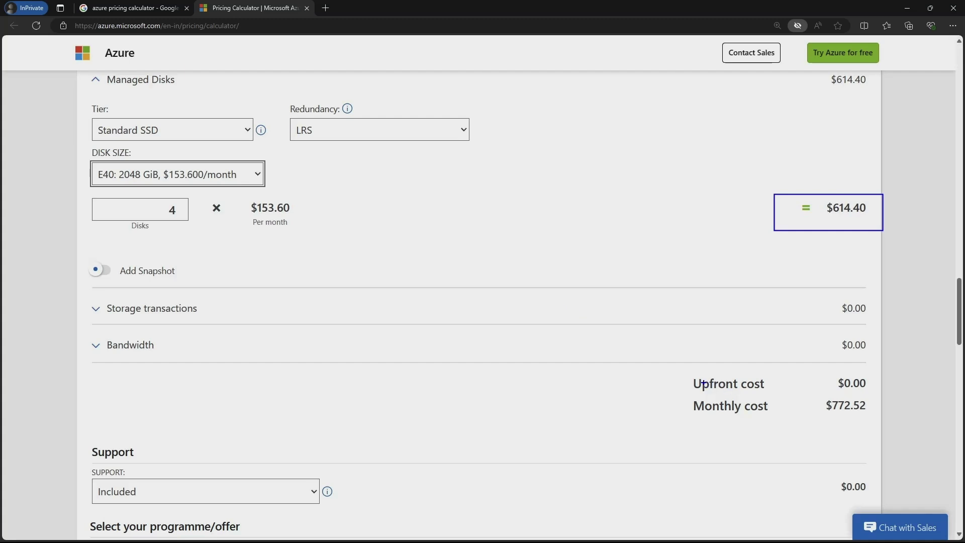
{"action": "mouse_move", "coordinate": [678, 375]}
{"action": "left_mouse_down"}
{"action": "mouse_move", "coordinate": [829, 402]}
{"action": "mouse_move", "coordinate": [873, 434]}
{"action": "left_mouse_up"}
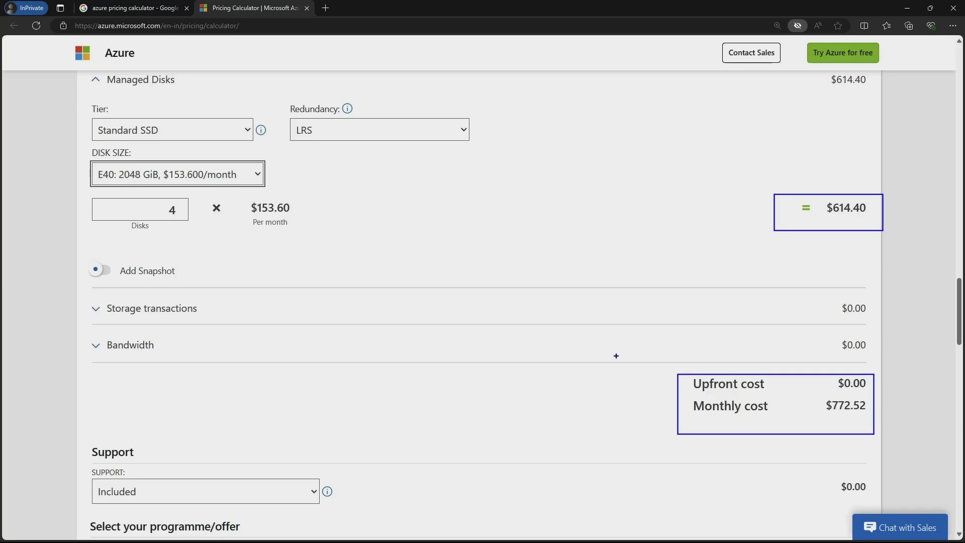
{"action": "key", "text": "Escape"}
Return to the product catalogue and display the Storage products
{"action": "scroll", "coordinate": [608, 355], "scroll_direction": "up", "scroll_amount": 15}
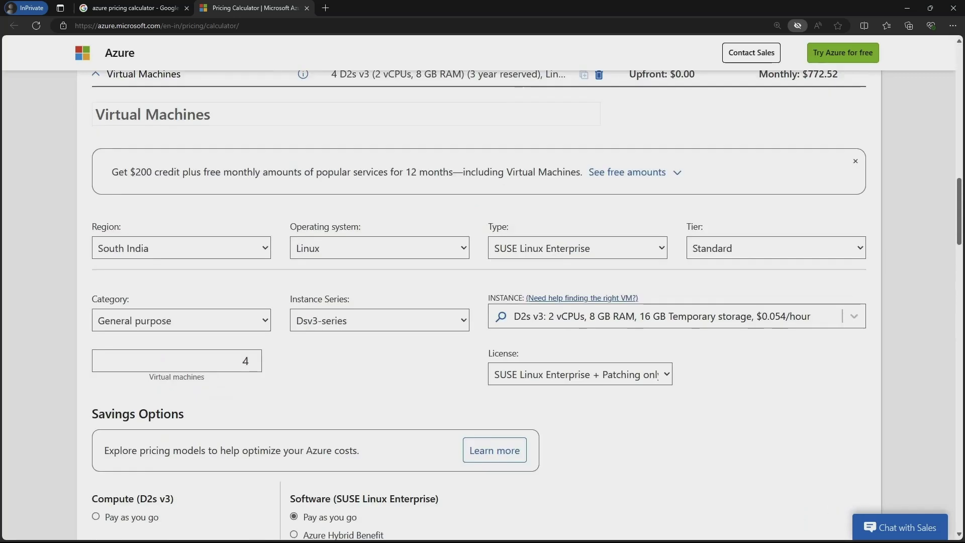
{"action": "scroll", "coordinate": [479, 316], "scroll_direction": "up", "scroll_amount": 10}
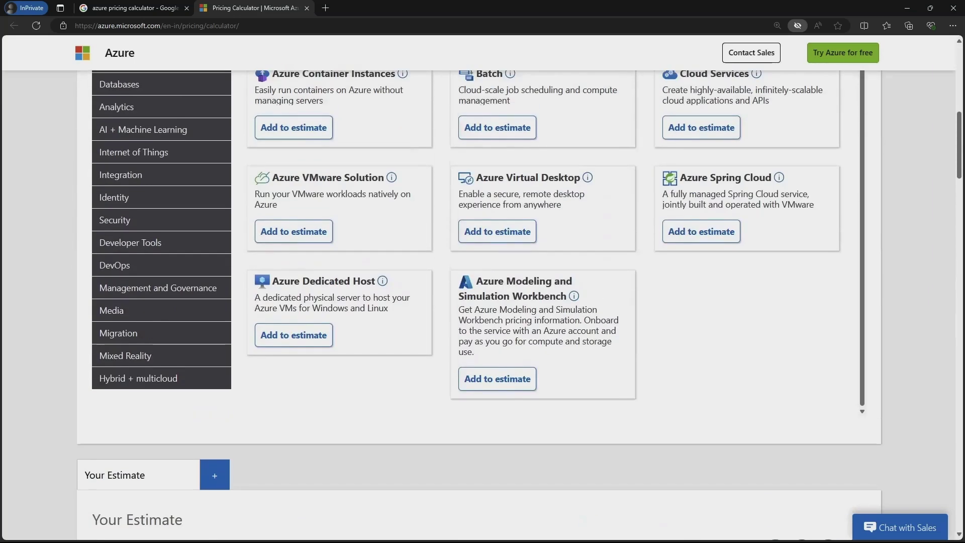
{"action": "scroll", "coordinate": [479, 316], "scroll_direction": "up", "scroll_amount": 5}
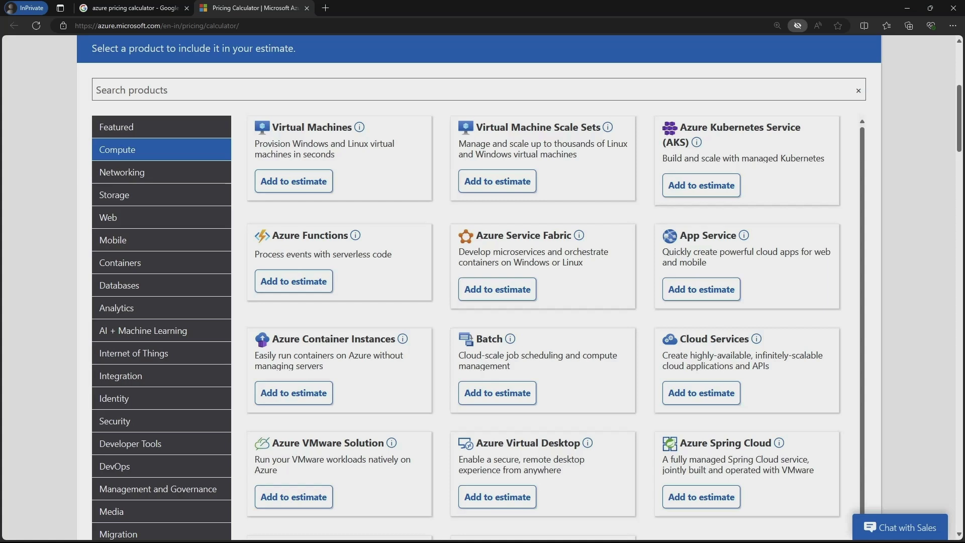
{"action": "left_click", "coordinate": [161, 195]}
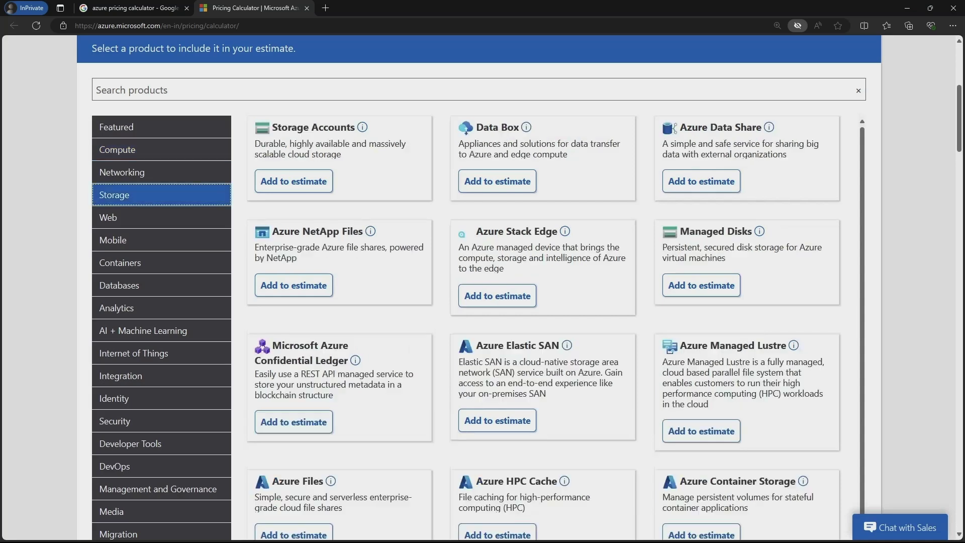
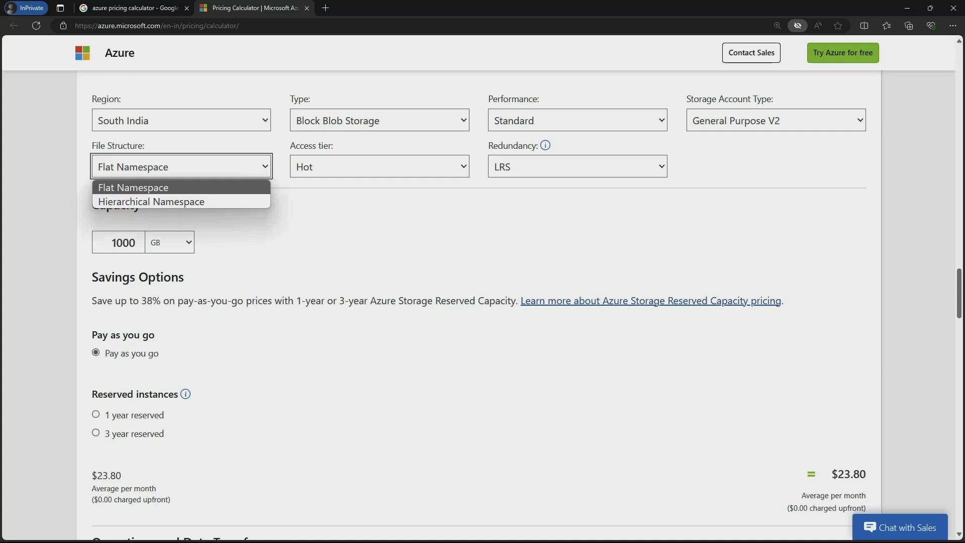
Check the file structure and access tier choices of the Block Blob Storage, keeping Flat Namespace and Hot
{"action": "left_click", "coordinate": [181, 167]}
{"action": "left_click", "coordinate": [380, 167]}
{"action": "left_click", "coordinate": [380, 166]}
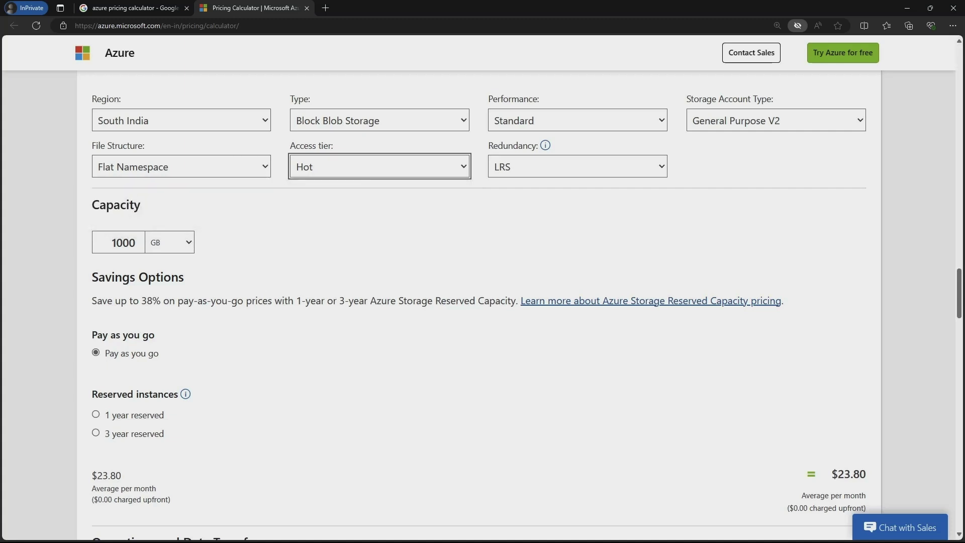
Set the capacity of the Block Blob Storage to 10 TB
{"action": "left_click", "coordinate": [169, 242]}
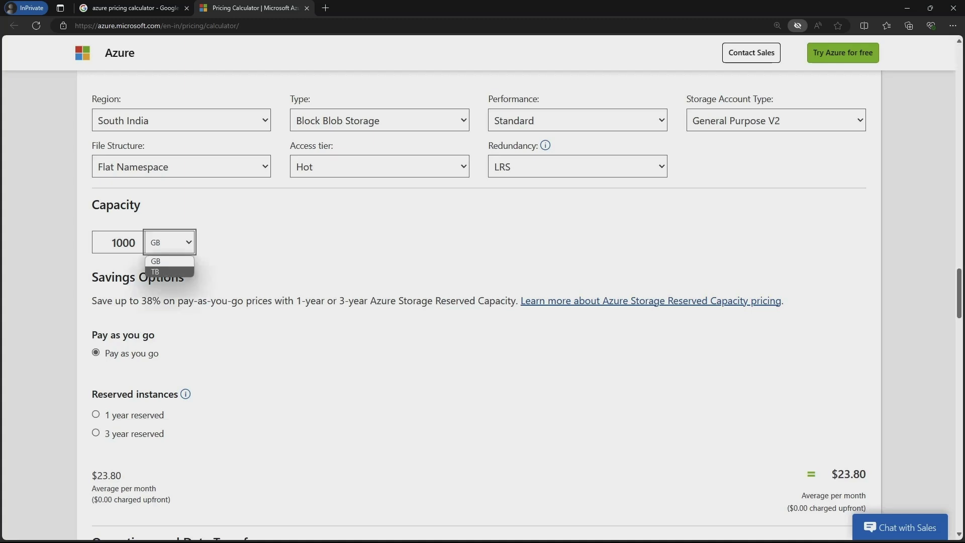
{"action": "left_click", "coordinate": [156, 271]}
{"action": "double_click", "coordinate": [123, 243]}
{"action": "type", "text": "10"}
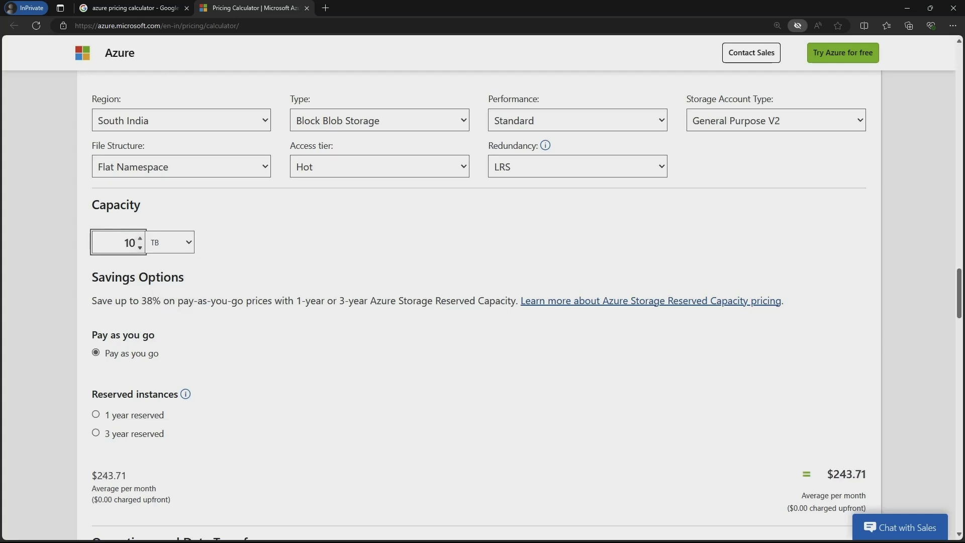
{"action": "left_click", "coordinate": [312, 243]}
{"action": "scroll", "coordinate": [479, 305], "scroll_direction": "down", "scroll_amount": 3}
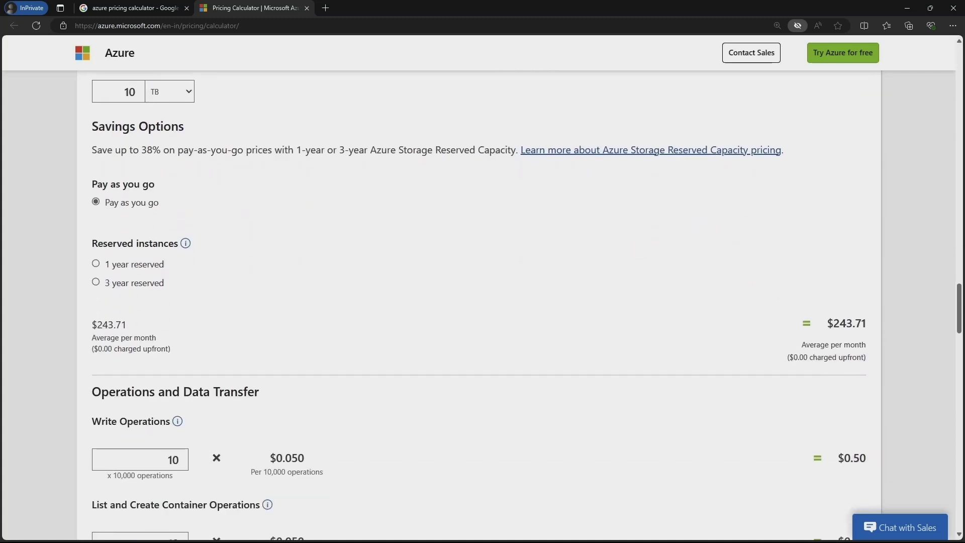
Try a 3-year reservation with 0 units of 1 PB and 1 unit of 100 TB, check its monthly cost, and return to pay as you go
{"action": "left_click", "coordinate": [97, 282]}
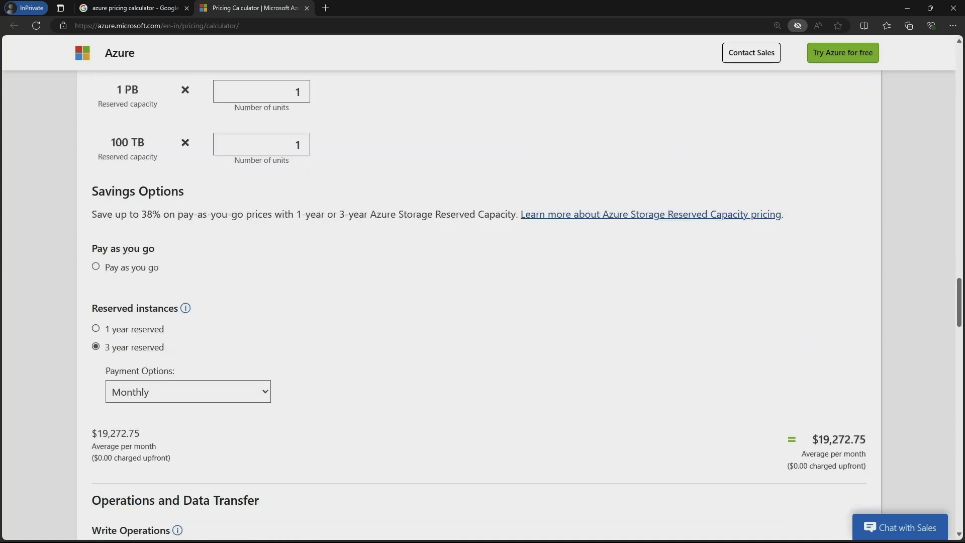
{"action": "scroll", "coordinate": [479, 304], "scroll_direction": "up", "scroll_amount": 2}
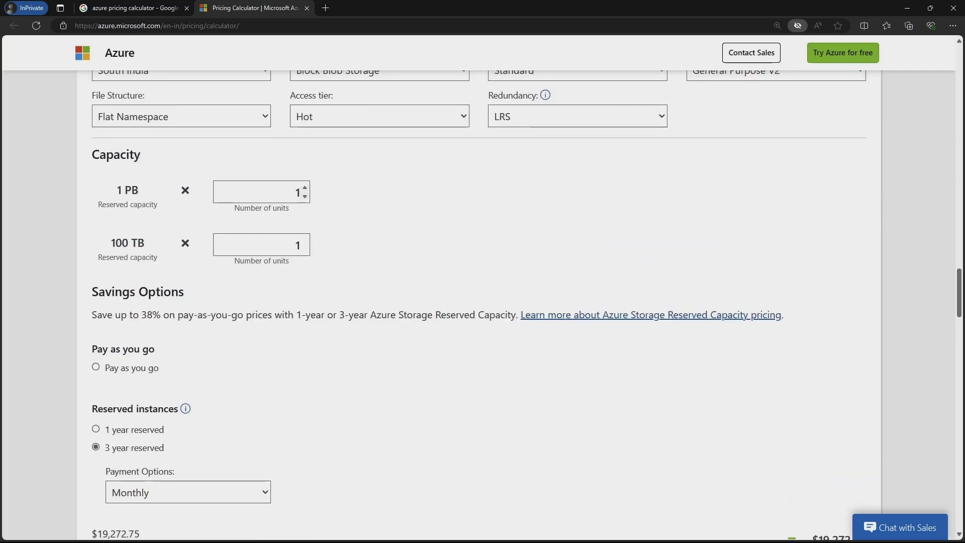
{"action": "left_click", "coordinate": [277, 192]}
{"action": "type", "text": "0"}
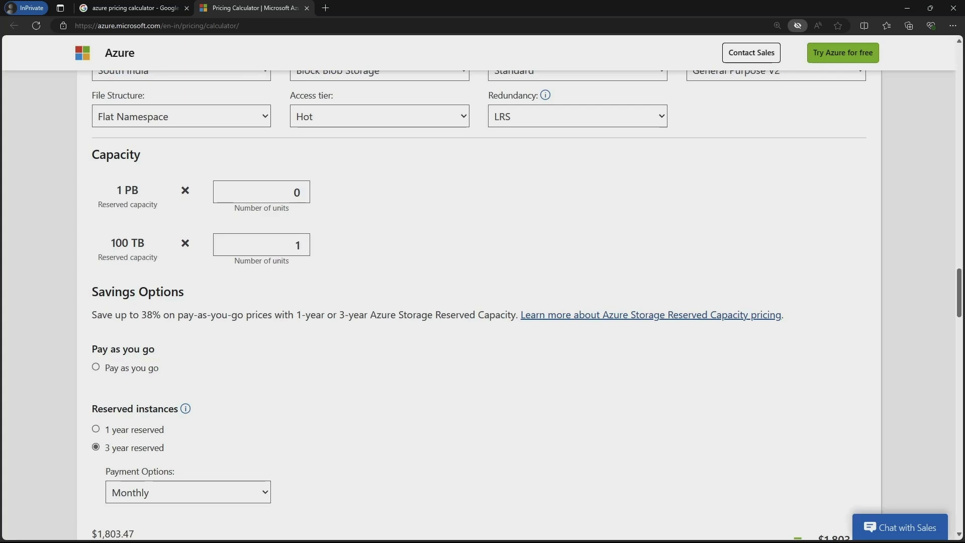
{"action": "double_click", "coordinate": [297, 245]}
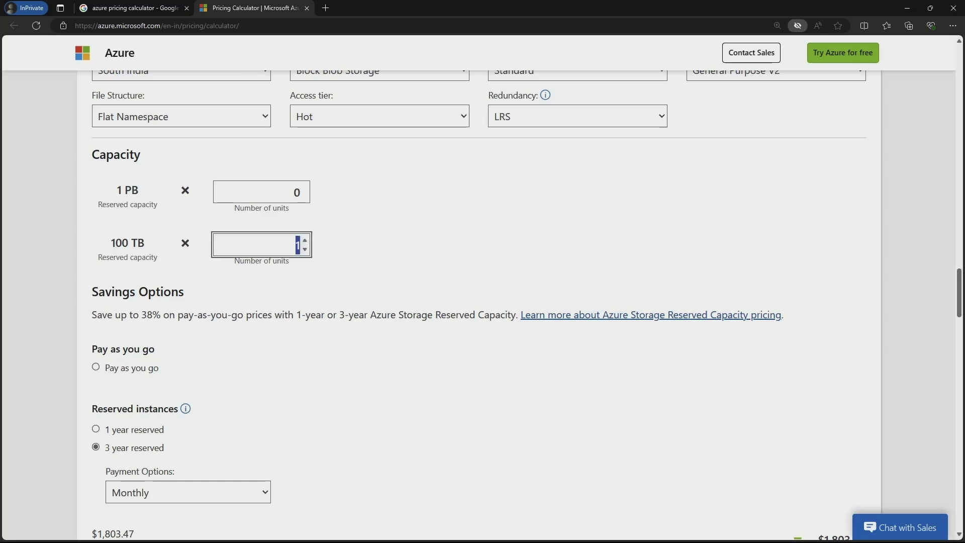
{"action": "scroll", "coordinate": [483, 302], "scroll_direction": "down", "scroll_amount": 3}
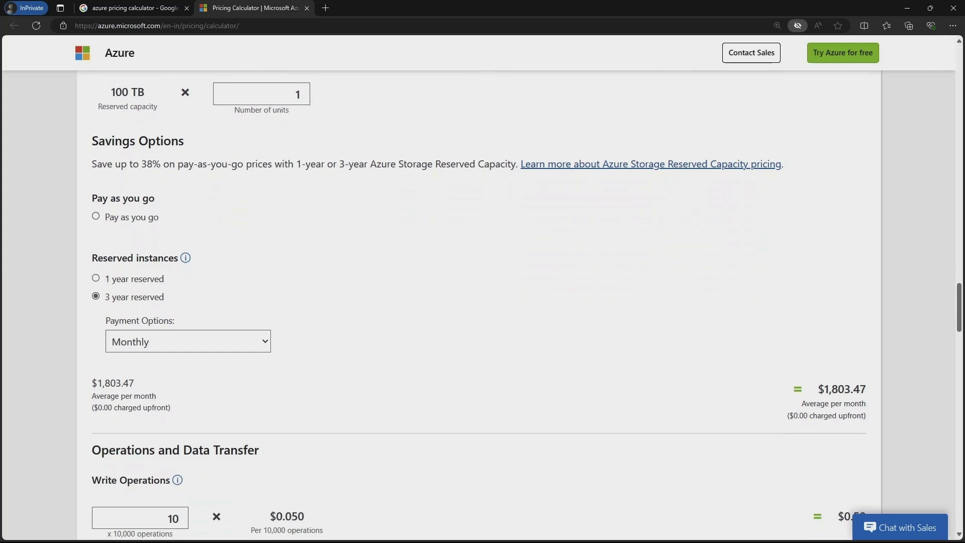
{"action": "left_click_drag", "start_coordinate": [764, 372], "coordinate": [875, 423]}
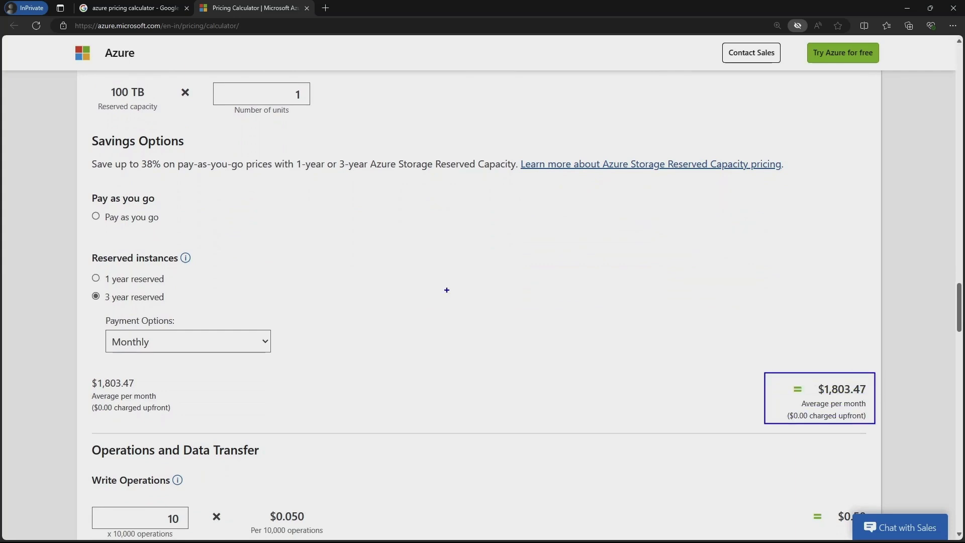
{"action": "left_click", "coordinate": [96, 216]}
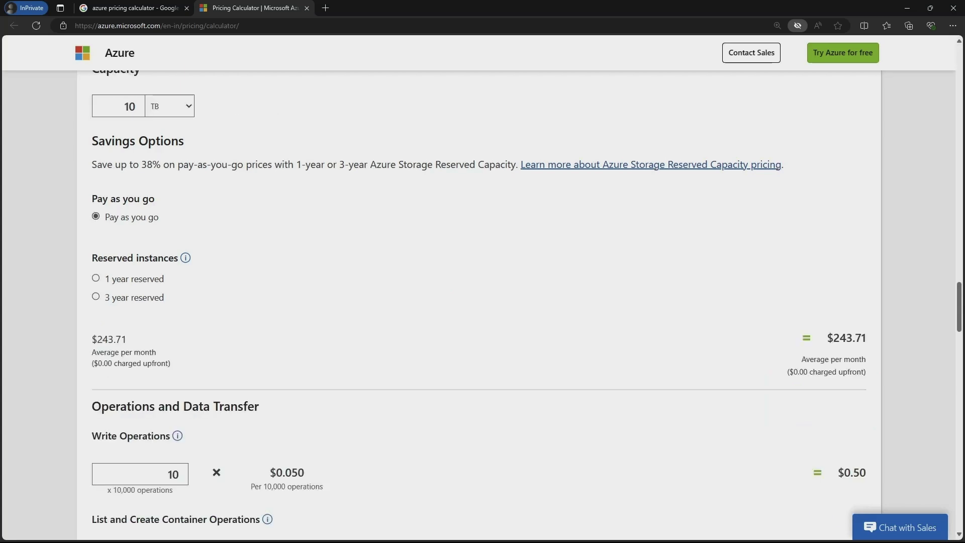
Review the pay-as-you-go capacity cost, the operations and data transfer charges, and the monthly total of the storage account
{"action": "scroll", "coordinate": [130, 207], "scroll_direction": "up", "scroll_amount": 2}
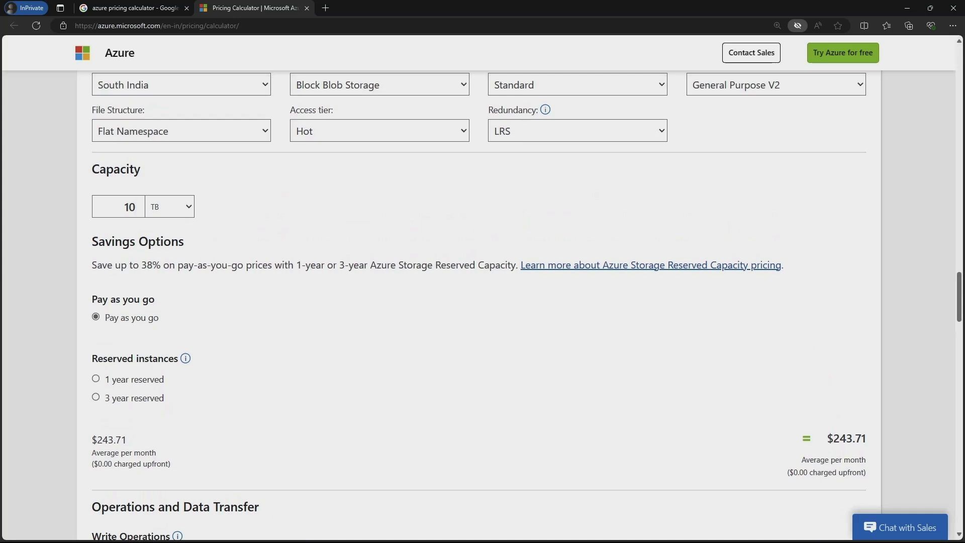
{"action": "scroll", "coordinate": [477, 305], "scroll_direction": "down", "scroll_amount": 2}
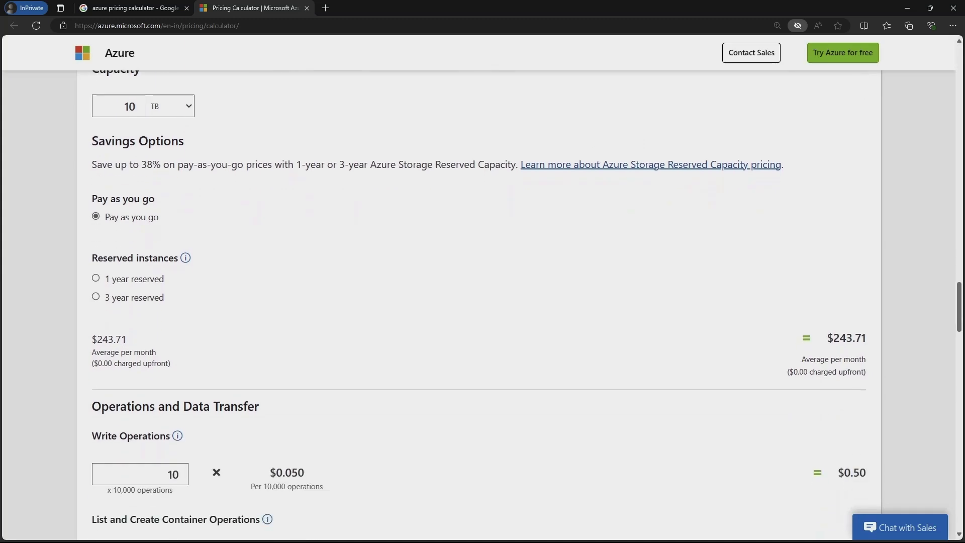
{"action": "mouse_move", "coordinate": [775, 320]}
{"action": "left_mouse_down"}
{"action": "mouse_move", "coordinate": [843, 334]}
{"action": "mouse_move", "coordinate": [871, 382]}
{"action": "left_mouse_up"}
{"action": "scroll", "coordinate": [454, 282], "scroll_direction": "down", "scroll_amount": 6}
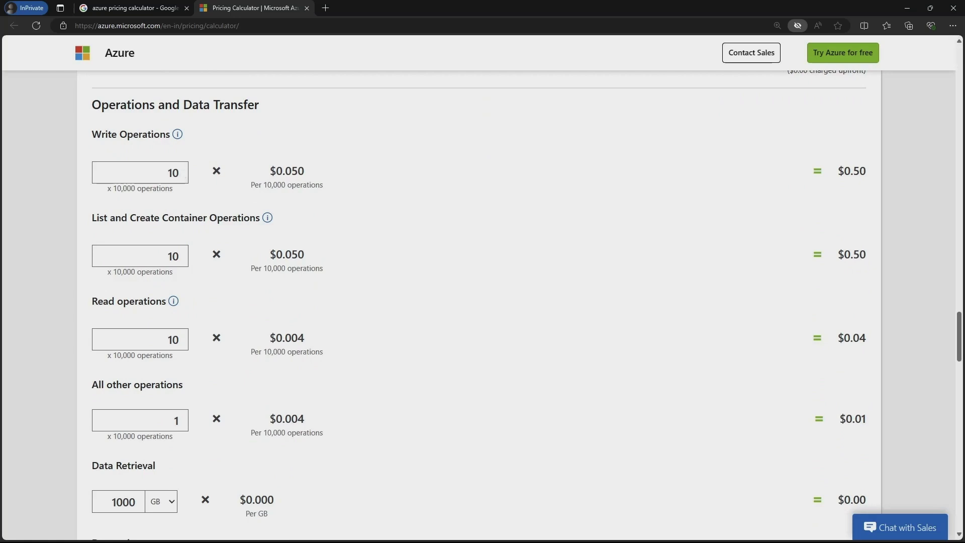
{"action": "scroll", "coordinate": [483, 306], "scroll_direction": "down", "scroll_amount": 5}
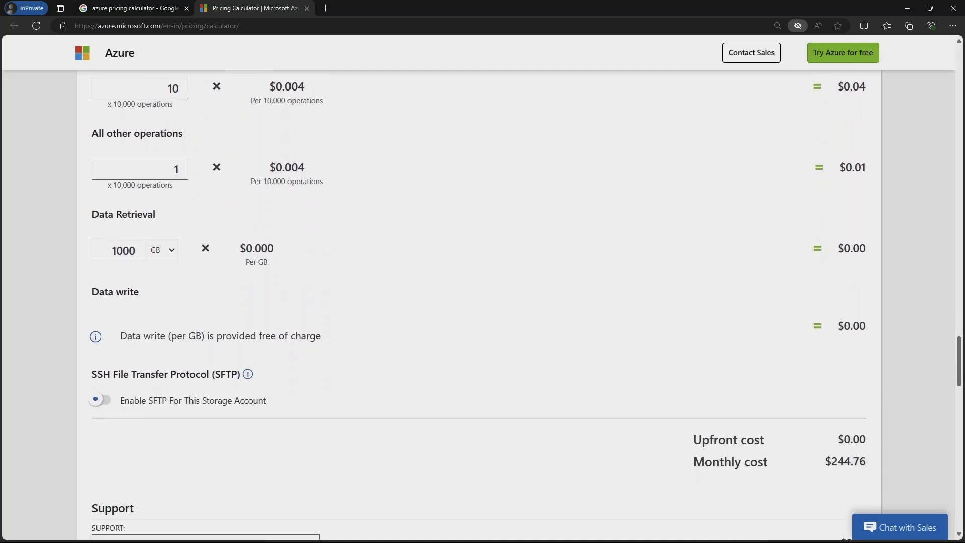
{"action": "scroll", "coordinate": [483, 302], "scroll_direction": "up", "scroll_amount": 12}
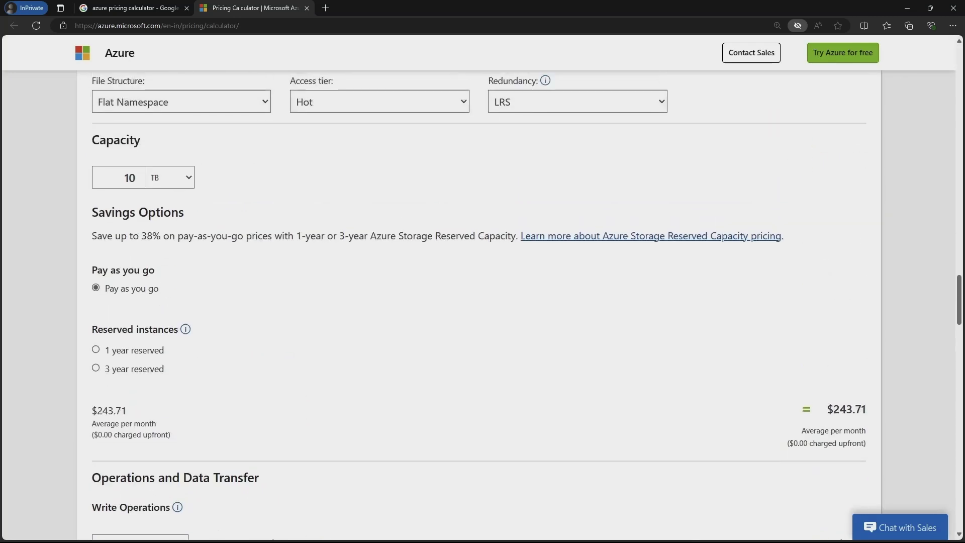
Try ZRS redundancy for the Block Blob Storage
{"action": "scroll", "coordinate": [483, 302], "scroll_direction": "up", "scroll_amount": 4}
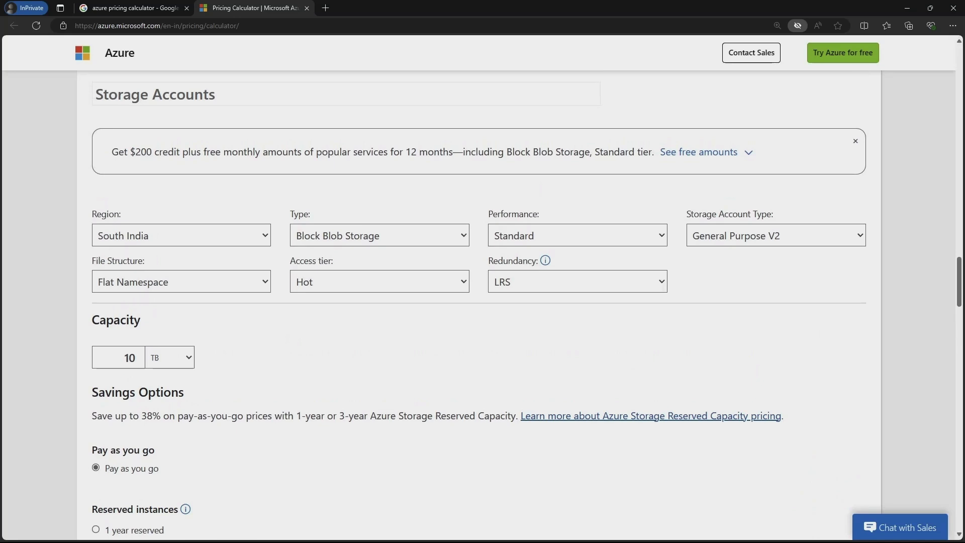
{"action": "left_click", "coordinate": [578, 282]}
{"action": "key", "text": "Down"}
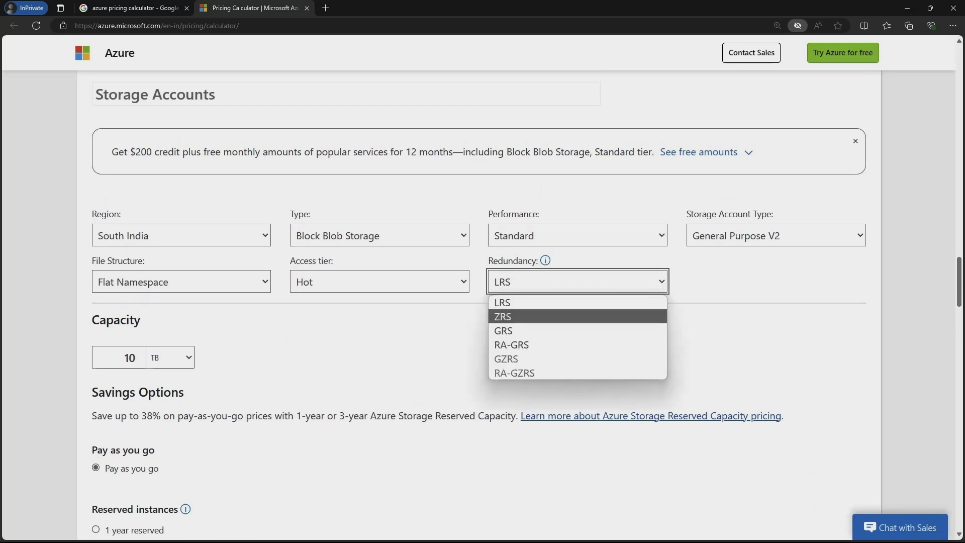
{"action": "key", "text": "Return"}
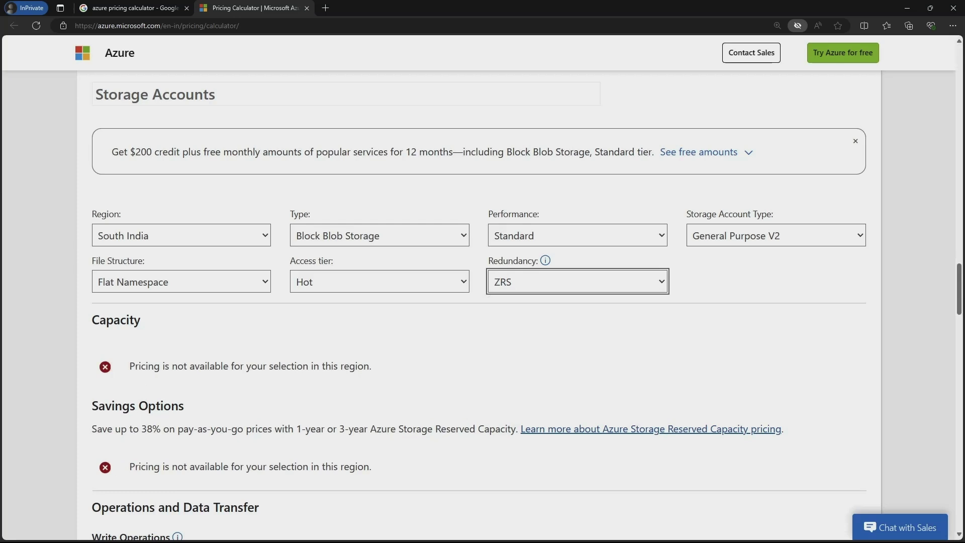
Set the redundancy of the Block Blob Storage to GRS and check the average monthly cost
{"action": "key", "text": "alt+Down"}
{"action": "key", "text": "Down"}
{"action": "key", "text": "Return"}
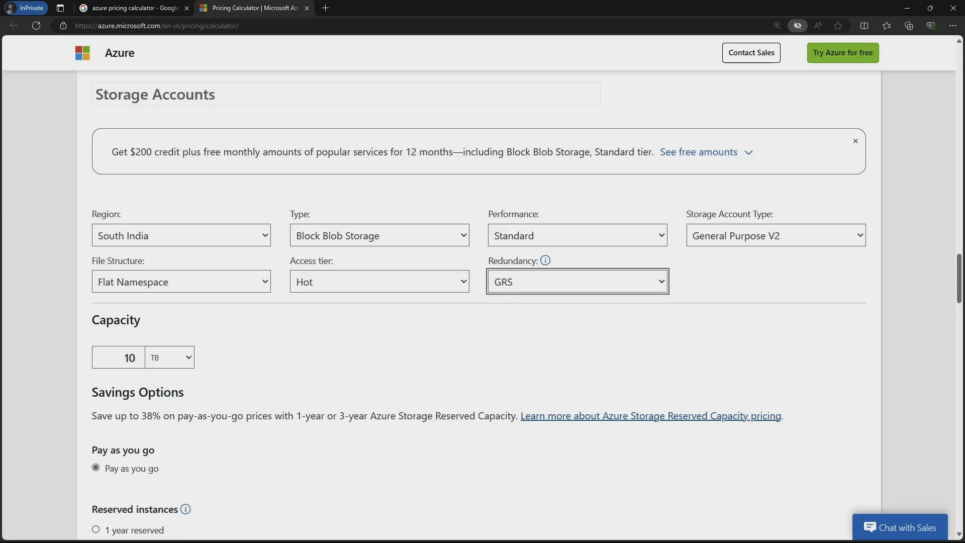
{"action": "scroll", "coordinate": [479, 308], "scroll_direction": "down", "scroll_amount": 3}
{"action": "scroll", "coordinate": [480, 308], "scroll_direction": "down", "scroll_amount": 2}
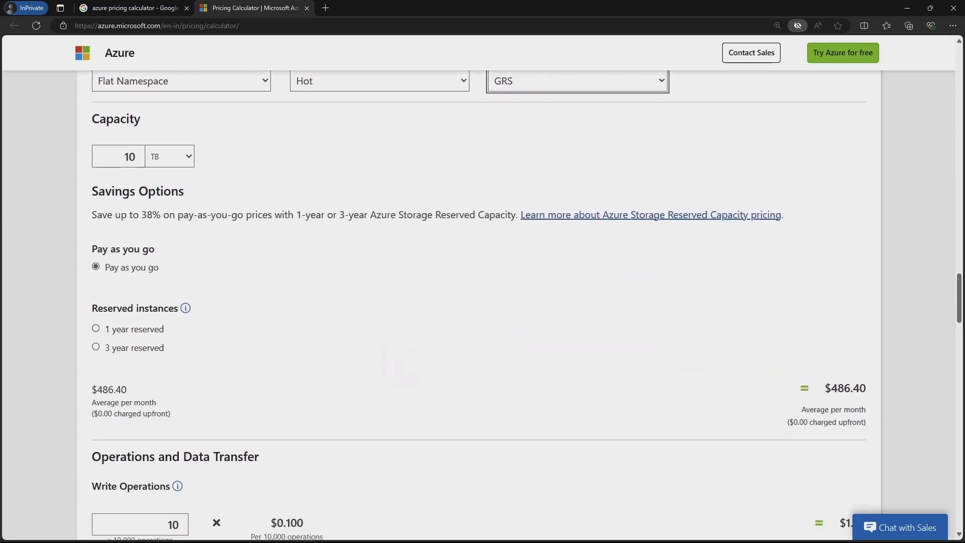
{"action": "scroll", "coordinate": [479, 308], "scroll_direction": "down", "scroll_amount": 1}
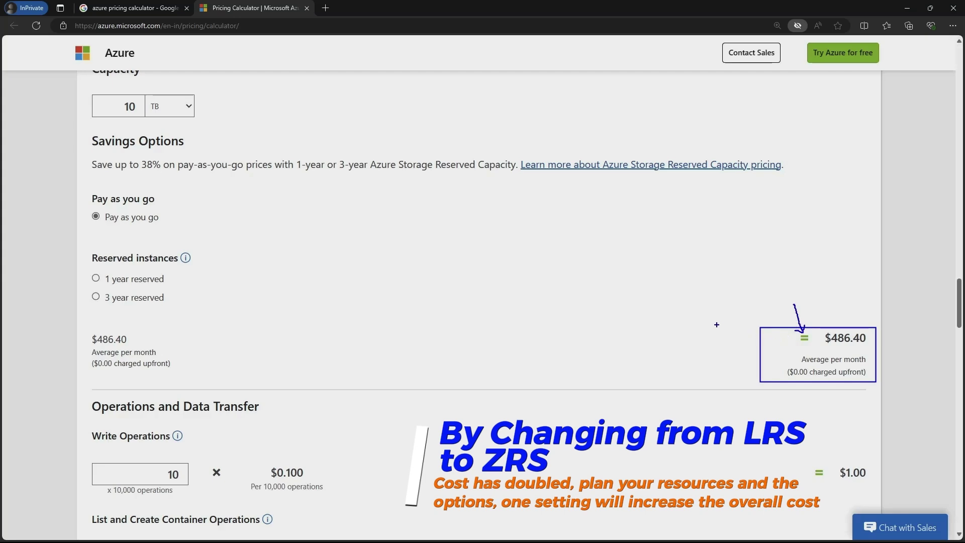
Open the example scenarios and look over the Advanced analytics on big data architecture and the other scenarios offered
{"action": "scroll", "coordinate": [717, 324], "scroll_direction": "up", "scroll_amount": 5}
{"action": "scroll", "coordinate": [482, 302], "scroll_direction": "up", "scroll_amount": 15}
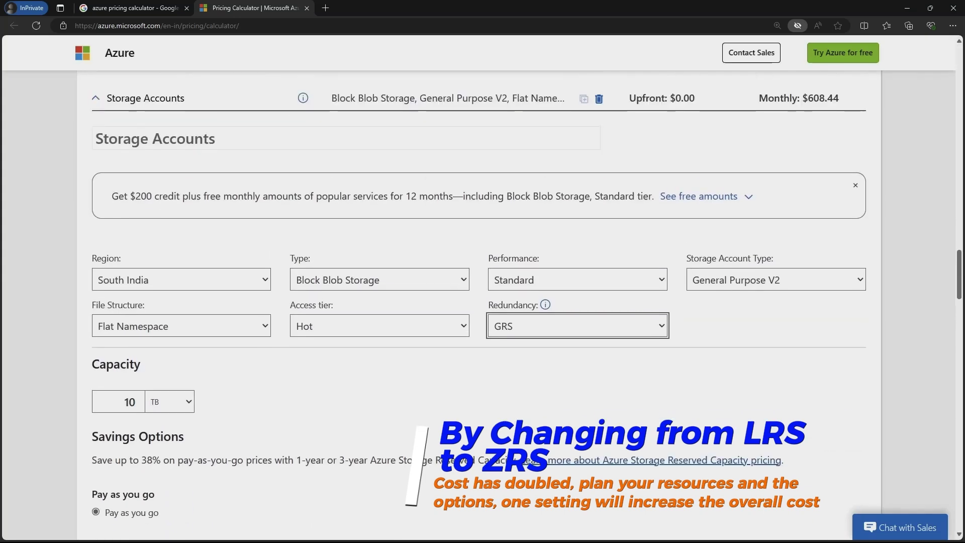
{"action": "scroll", "coordinate": [483, 302], "scroll_direction": "up", "scroll_amount": 15}
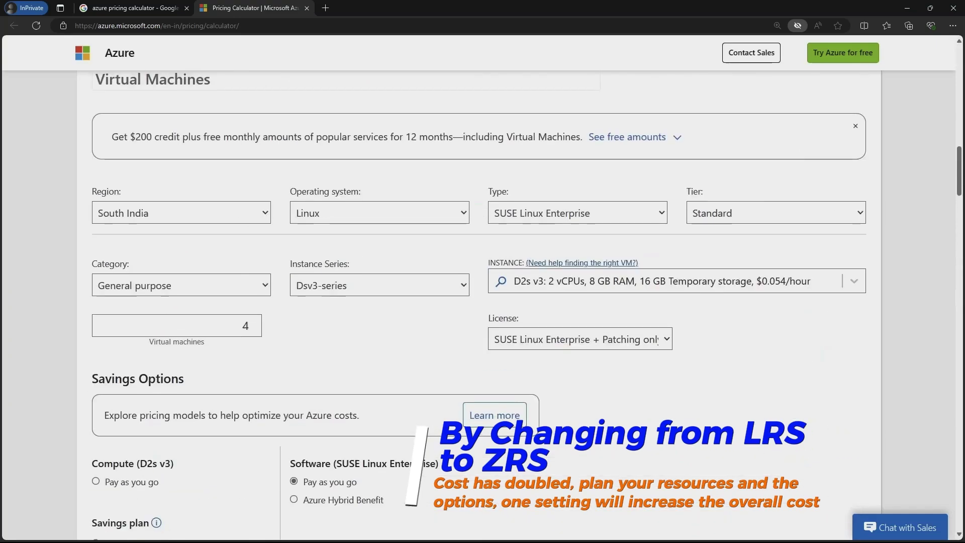
{"action": "scroll", "coordinate": [553, 302], "scroll_direction": "up", "scroll_amount": 2}
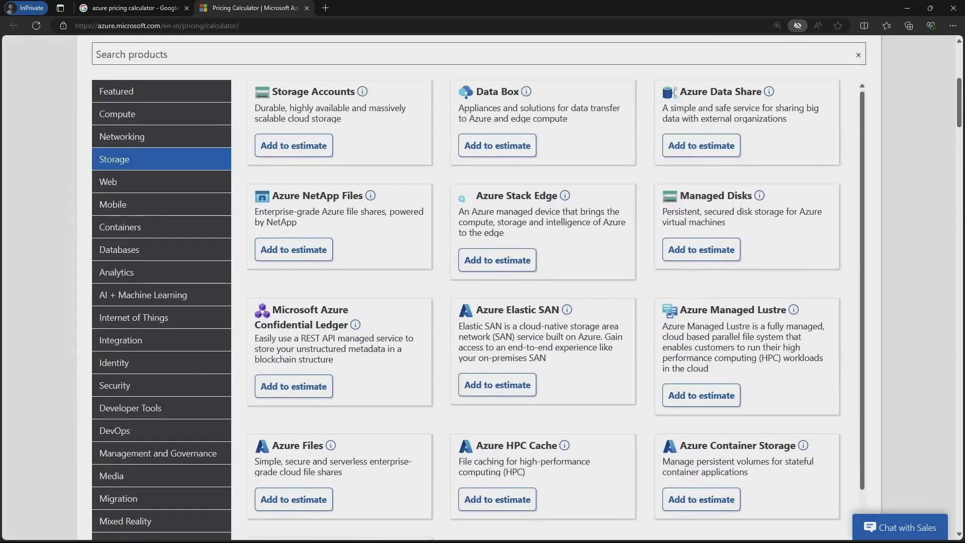
{"action": "scroll", "coordinate": [483, 302], "scroll_direction": "up", "scroll_amount": 3}
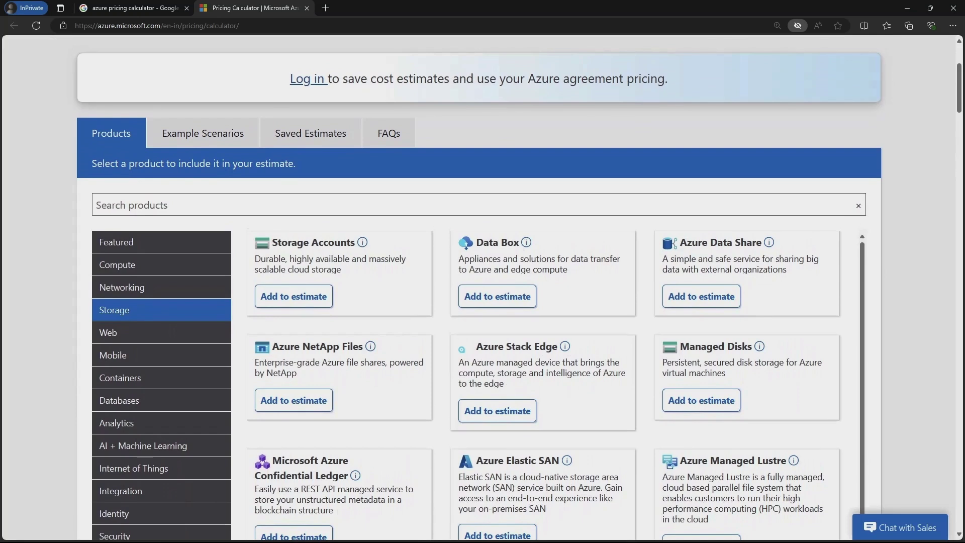
{"action": "scroll", "coordinate": [483, 301], "scroll_direction": "down", "scroll_amount": 1}
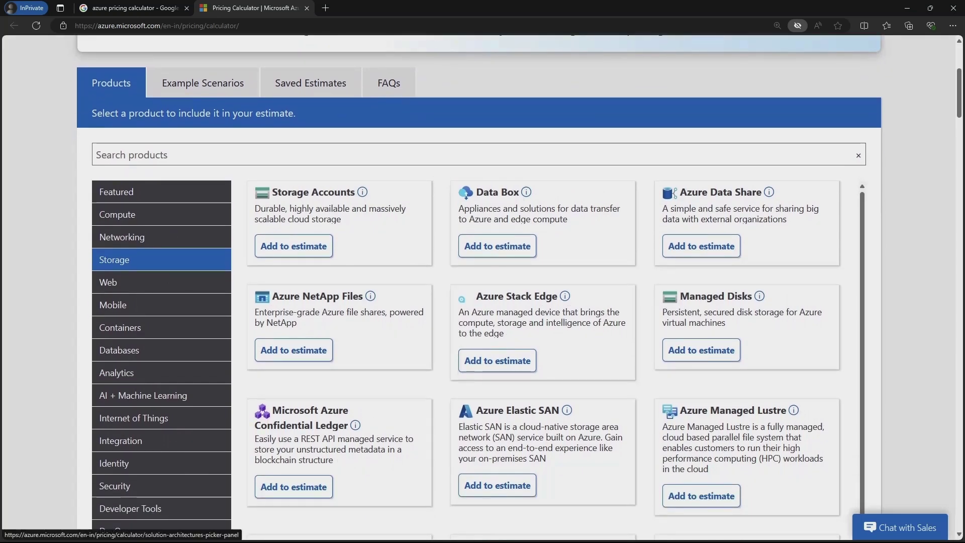
{"action": "left_click", "coordinate": [203, 83]}
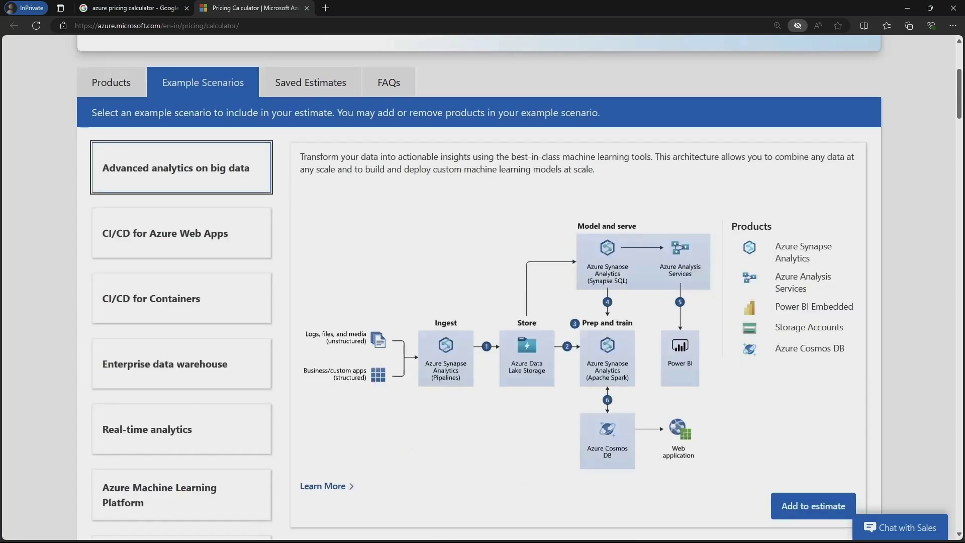
{"action": "scroll", "coordinate": [483, 302], "scroll_direction": "down", "scroll_amount": 2}
{"action": "scroll", "coordinate": [482, 301], "scroll_direction": "up", "scroll_amount": 2}
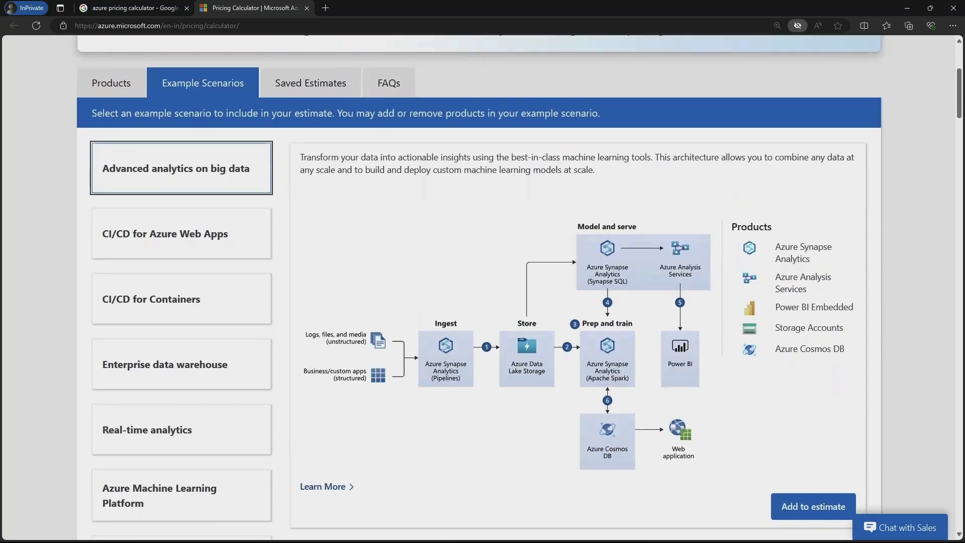
{"action": "scroll", "coordinate": [483, 302], "scroll_direction": "down", "scroll_amount": 2}
{"action": "scroll", "coordinate": [482, 302], "scroll_direction": "up", "scroll_amount": 2}
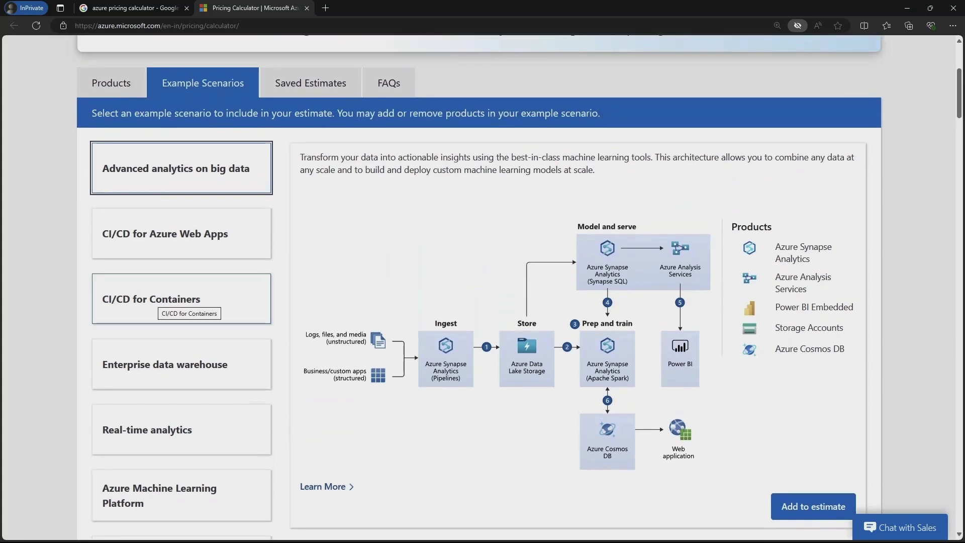
Examine the architecture diagram of the CI/CD for Containers scenario and add the scenario to the estimate
{"action": "left_click", "coordinate": [166, 302]}
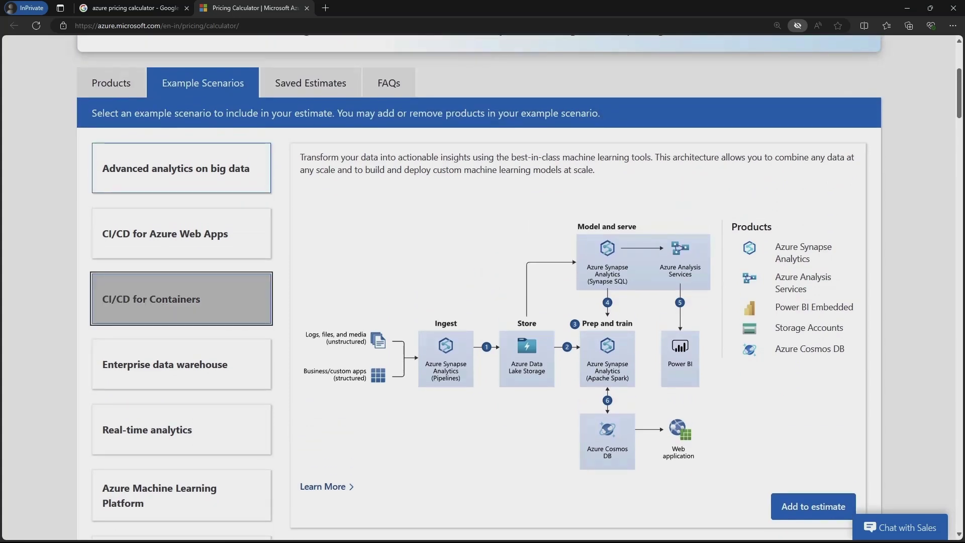
{"action": "scroll", "coordinate": [483, 301], "scroll_direction": "down", "scroll_amount": 2}
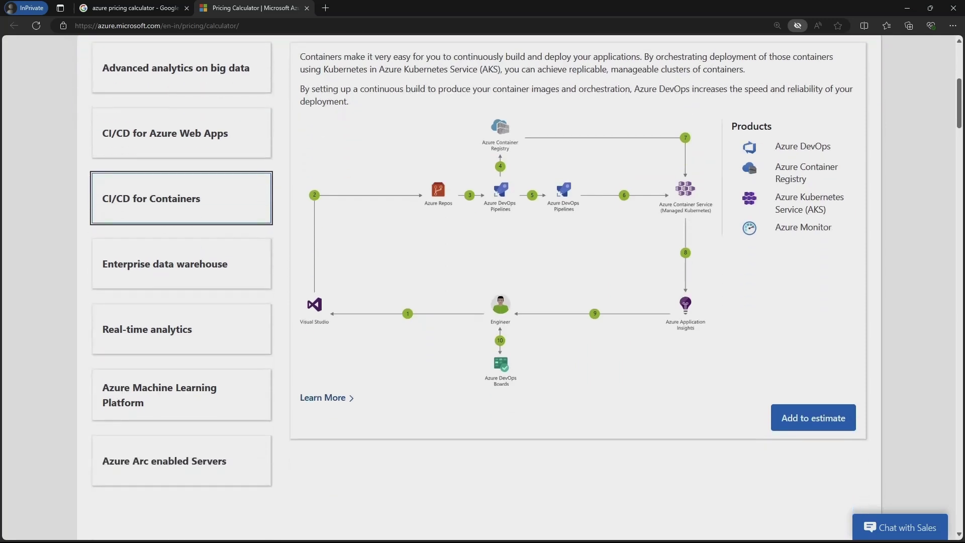
{"action": "scroll", "coordinate": [482, 302], "scroll_direction": "up", "scroll_amount": 1}
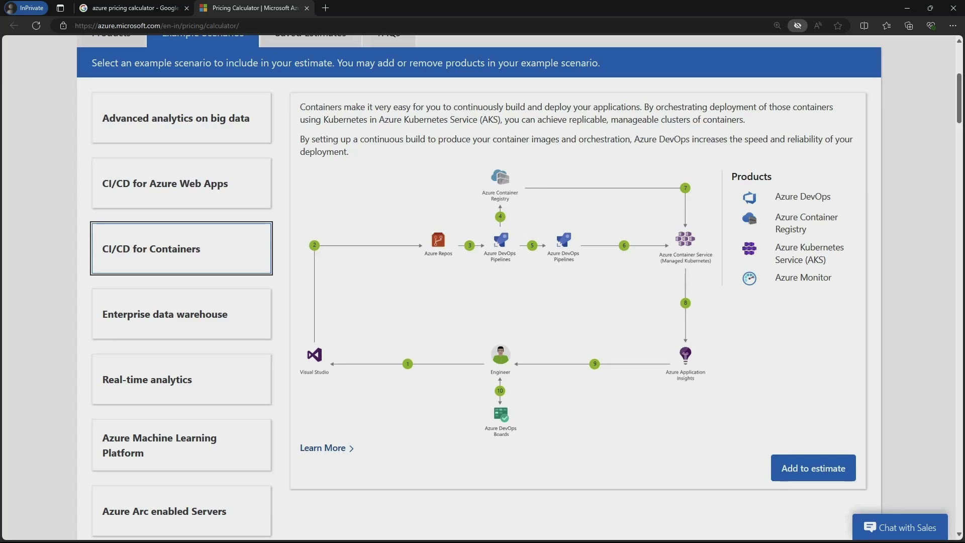
{"action": "scroll", "coordinate": [479, 287], "scroll_direction": "down", "scroll_amount": 2}
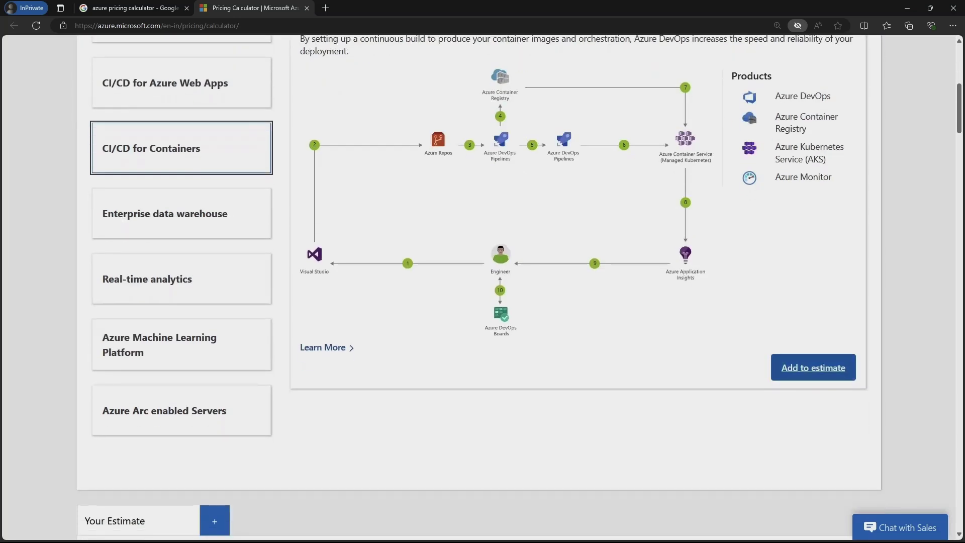
{"action": "scroll", "coordinate": [814, 367], "scroll_direction": "up", "scroll_amount": 1}
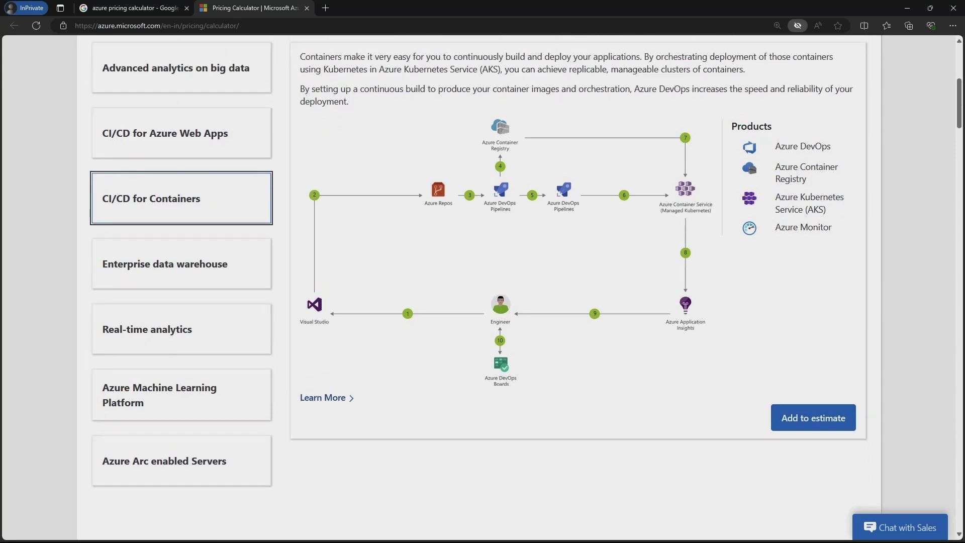
{"action": "mouse_move", "coordinate": [293, 116]}
{"action": "left_mouse_down"}
{"action": "mouse_move", "coordinate": [431, 138]}
{"action": "mouse_move", "coordinate": [686, 224]}
{"action": "mouse_move", "coordinate": [725, 393]}
{"action": "left_mouse_up"}
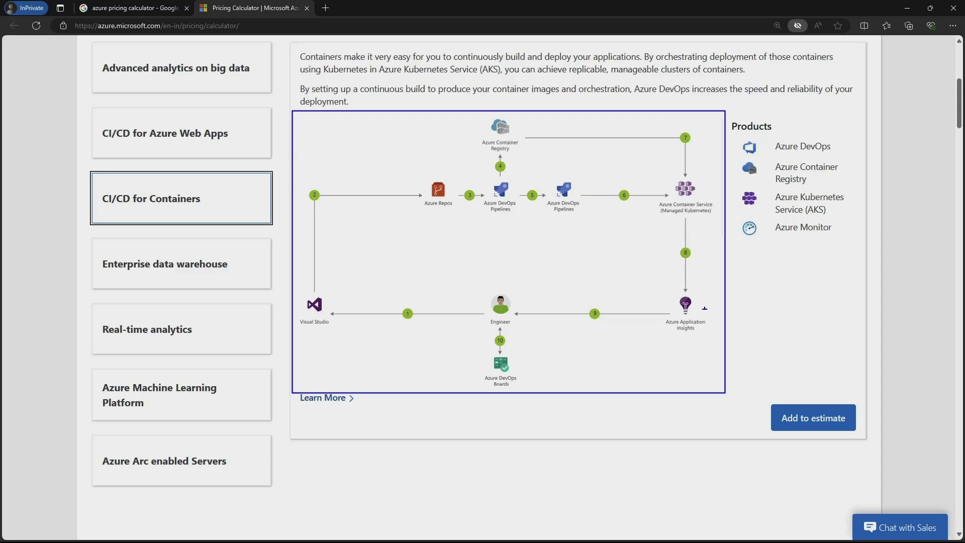
{"action": "left_click_drag", "start_coordinate": [666, 291], "coordinate": [716, 341]}
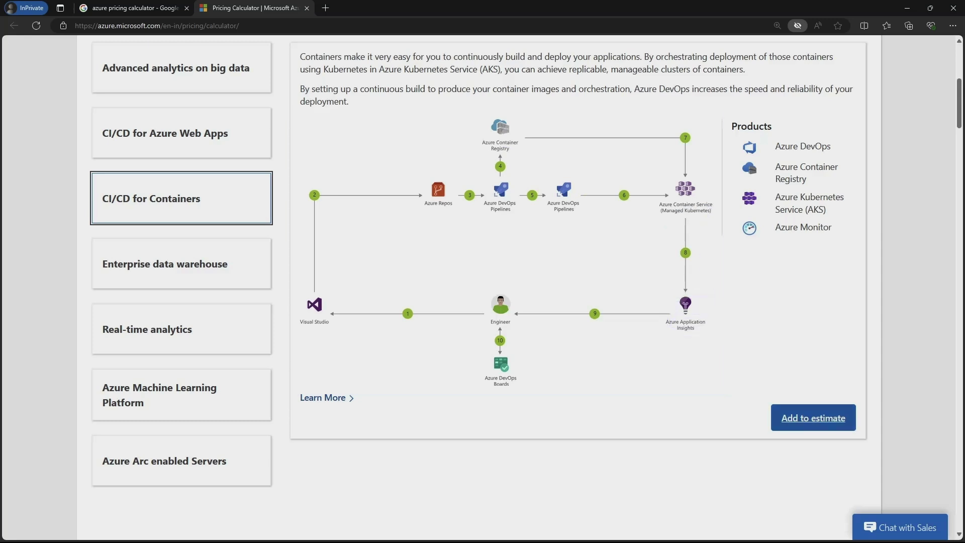
{"action": "left_click", "coordinate": [813, 417]}
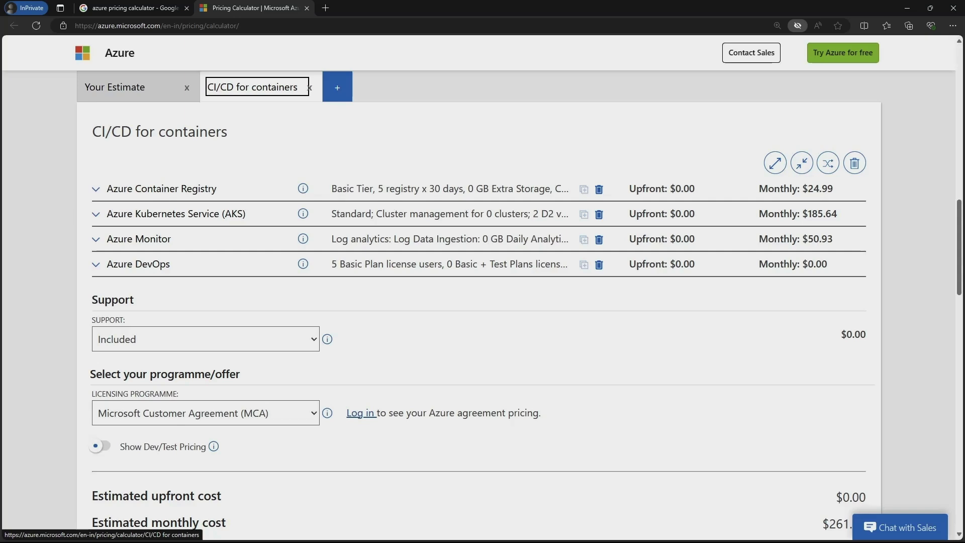
{"action": "scroll", "coordinate": [482, 301], "scroll_direction": "up", "scroll_amount": 10}
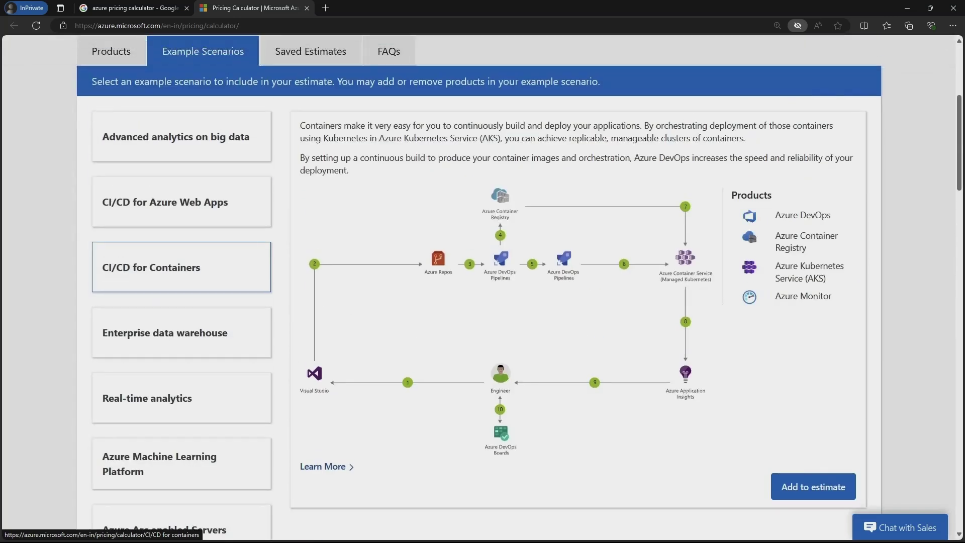
Check the CI/CD for containers estimate's costs and look over the Enterprise data warehouse scenario's architecture and products
{"action": "scroll", "coordinate": [483, 302], "scroll_direction": "down", "scroll_amount": 12}
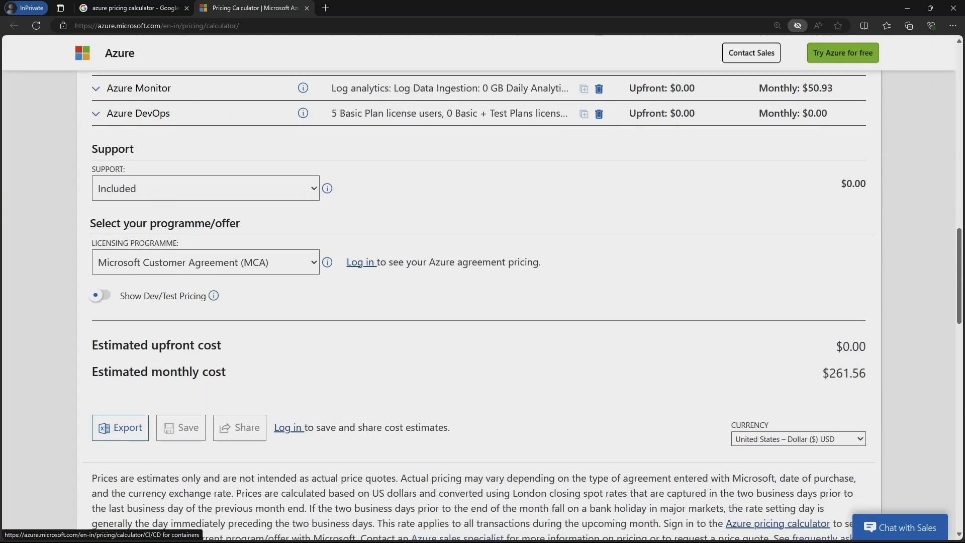
{"action": "scroll", "coordinate": [482, 302], "scroll_direction": "up", "scroll_amount": 10}
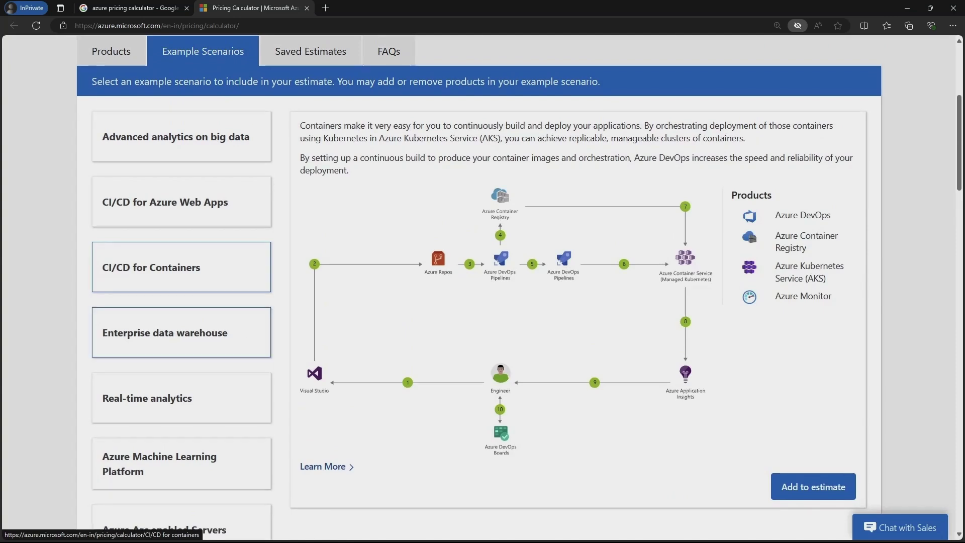
{"action": "left_click", "coordinate": [181, 333]}
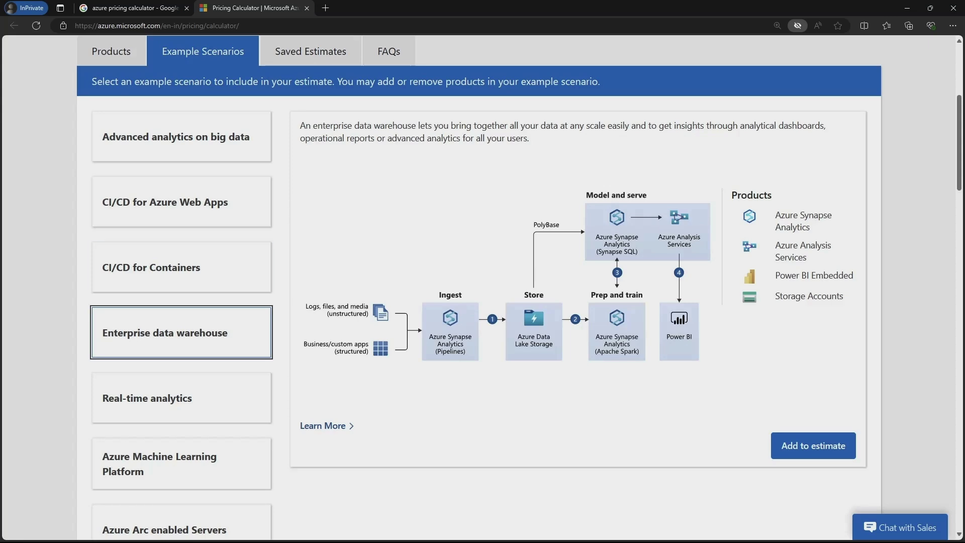
{"action": "scroll", "coordinate": [483, 287], "scroll_direction": "down", "scroll_amount": 5}
{"action": "scroll", "coordinate": [483, 287], "scroll_direction": "up", "scroll_amount": 6}
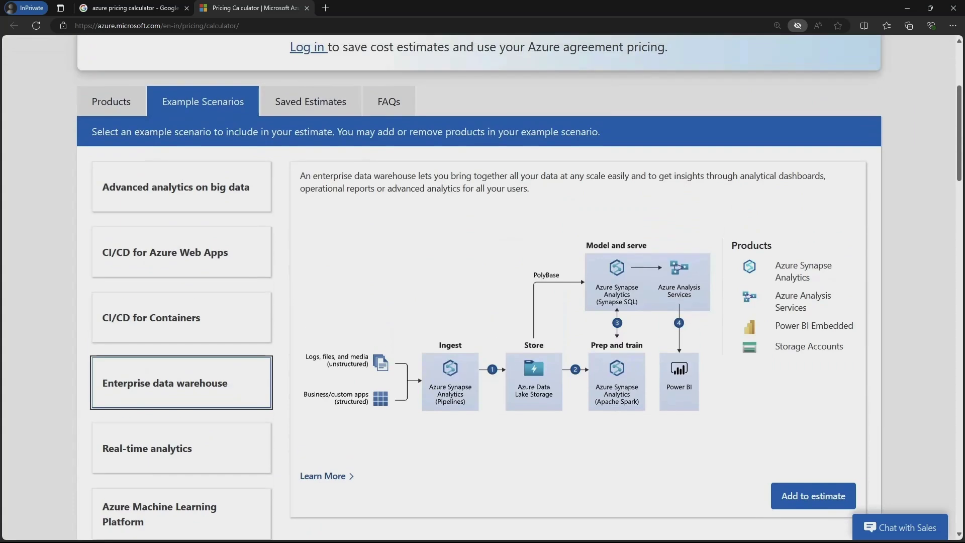
{"action": "scroll", "coordinate": [482, 286], "scroll_direction": "down", "scroll_amount": 6}
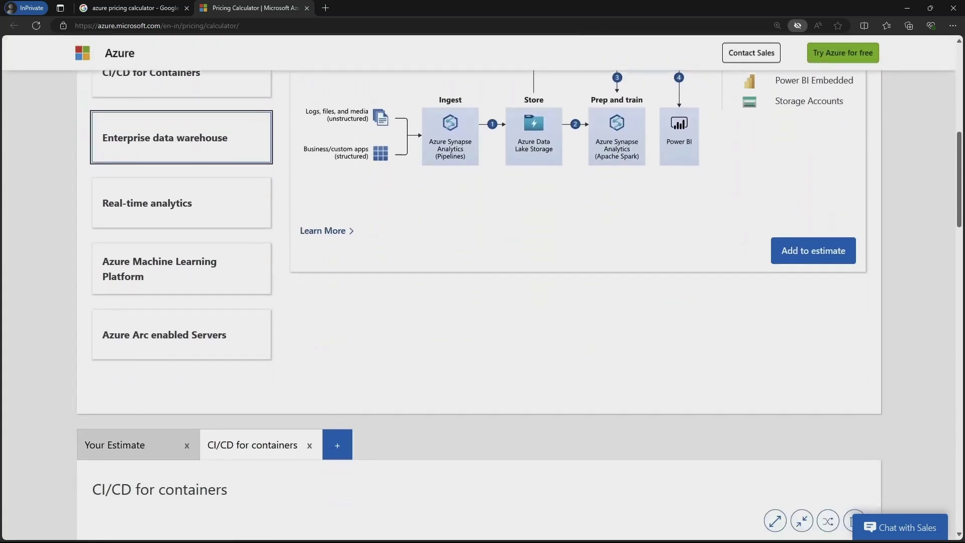
{"action": "scroll", "coordinate": [480, 273], "scroll_direction": "up", "scroll_amount": 4}
Review the product lines and monthly cost of the CI/CD for containers estimate and export the estimate
{"action": "scroll", "coordinate": [480, 273], "scroll_direction": "down", "scroll_amount": 12}
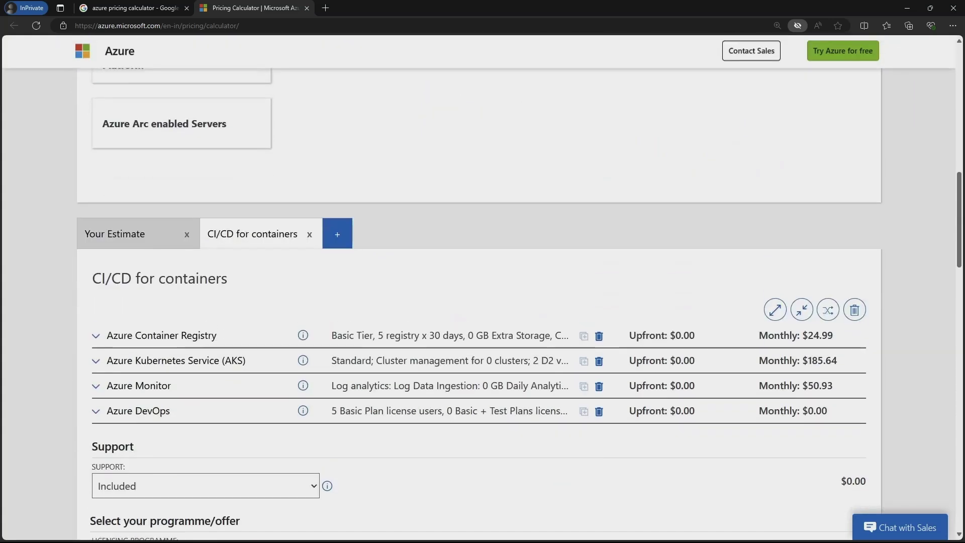
{"action": "scroll", "coordinate": [483, 287], "scroll_direction": "down", "scroll_amount": 15}
{"action": "scroll", "coordinate": [482, 287], "scroll_direction": "up", "scroll_amount": 3}
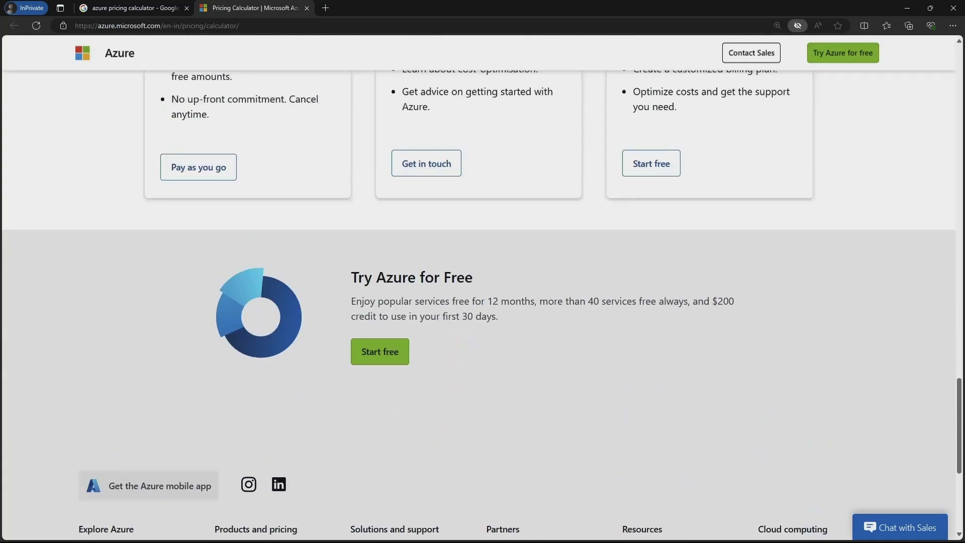
{"action": "scroll", "coordinate": [482, 287], "scroll_direction": "up", "scroll_amount": 14}
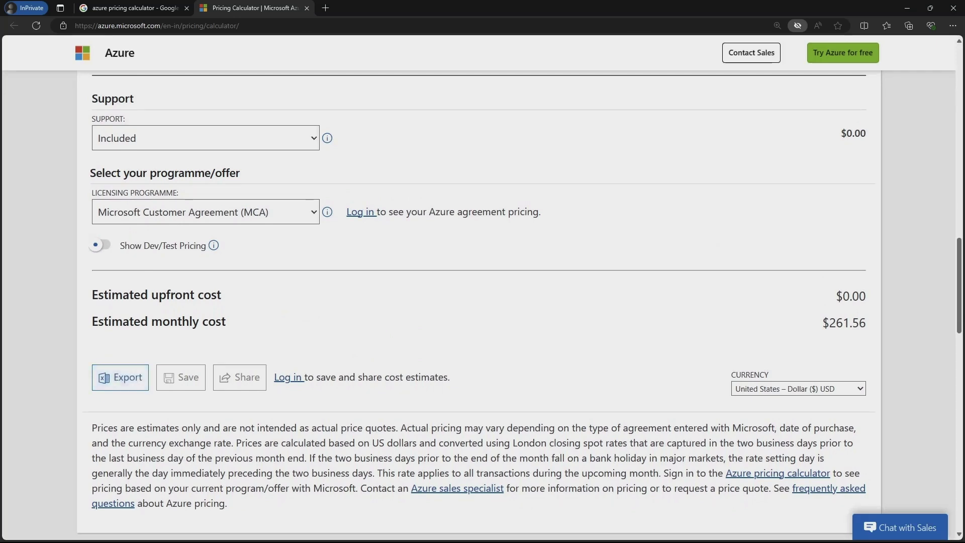
{"action": "left_click", "coordinate": [120, 377]}
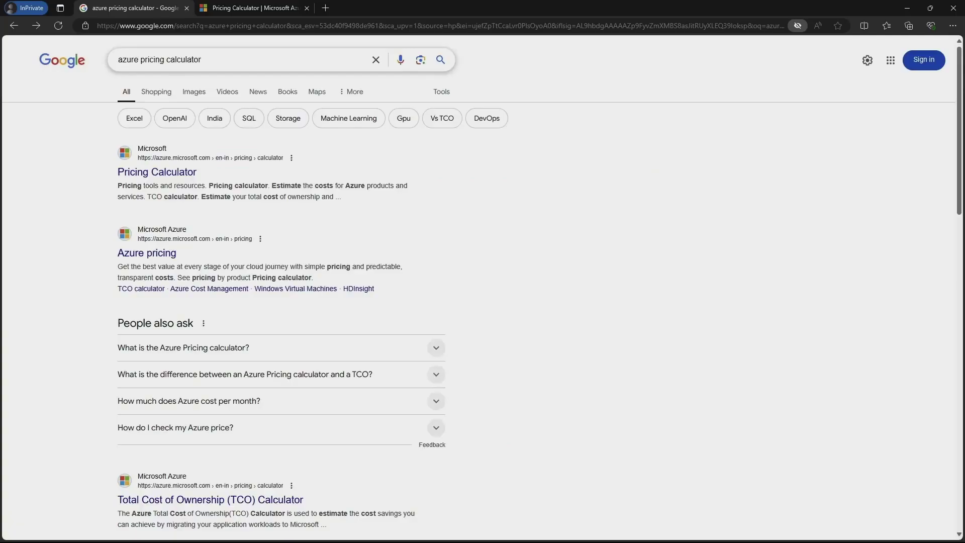
Search Google for "azure tco calculator" and open the Total Cost of Ownership (TCO) Calculator result in a new tab
{"action": "left_click_drag", "start_coordinate": [210, 60], "coordinate": [70, 61]}
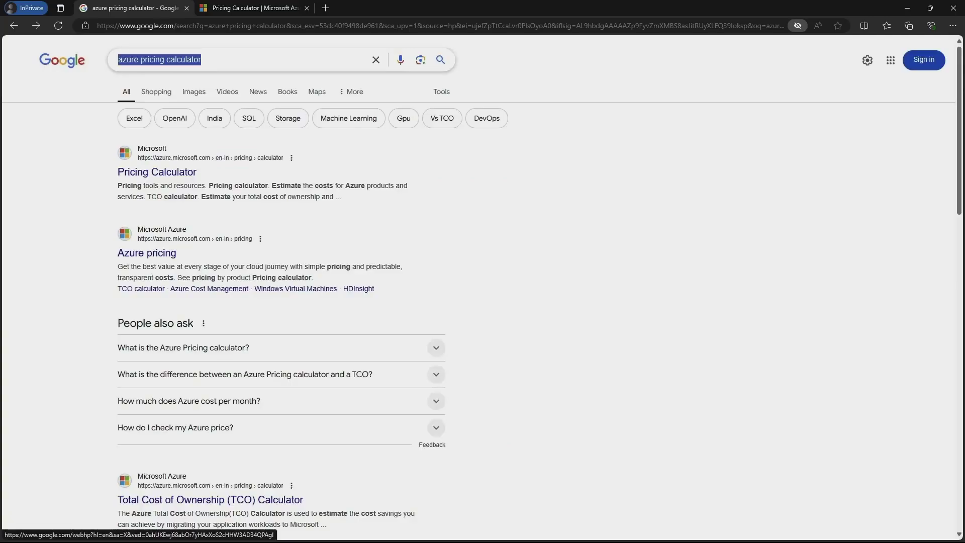
{"action": "type", "text": "azure "}
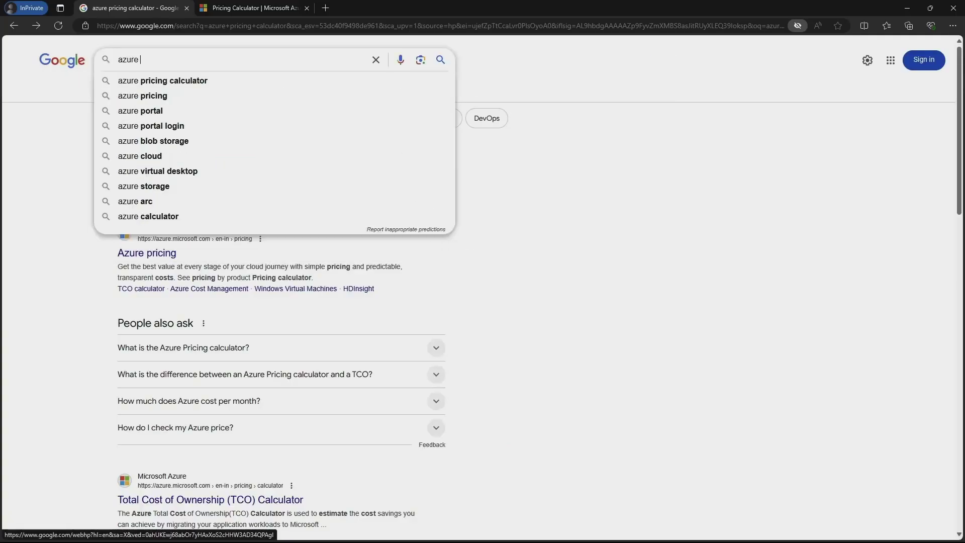
{"action": "type", "text": "tco"}
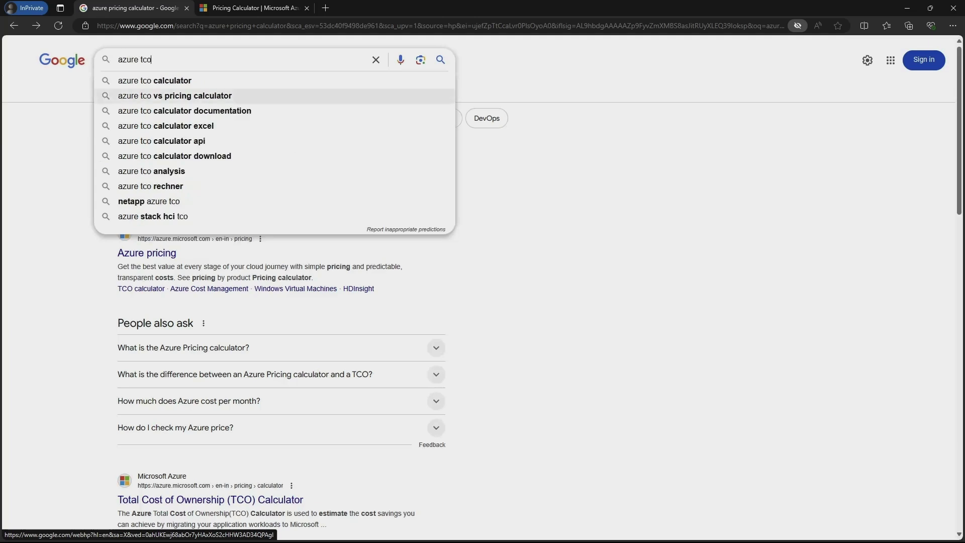
{"action": "left_click", "coordinate": [151, 81]}
{"action": "right_click", "coordinate": [239, 146]}
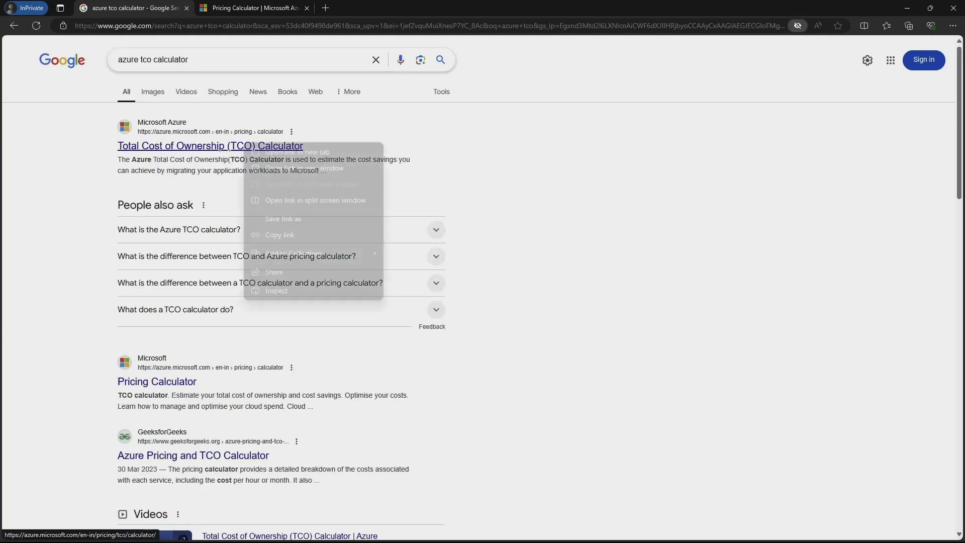
{"action": "left_click", "coordinate": [271, 151]}
{"action": "left_click", "coordinate": [254, 8]}
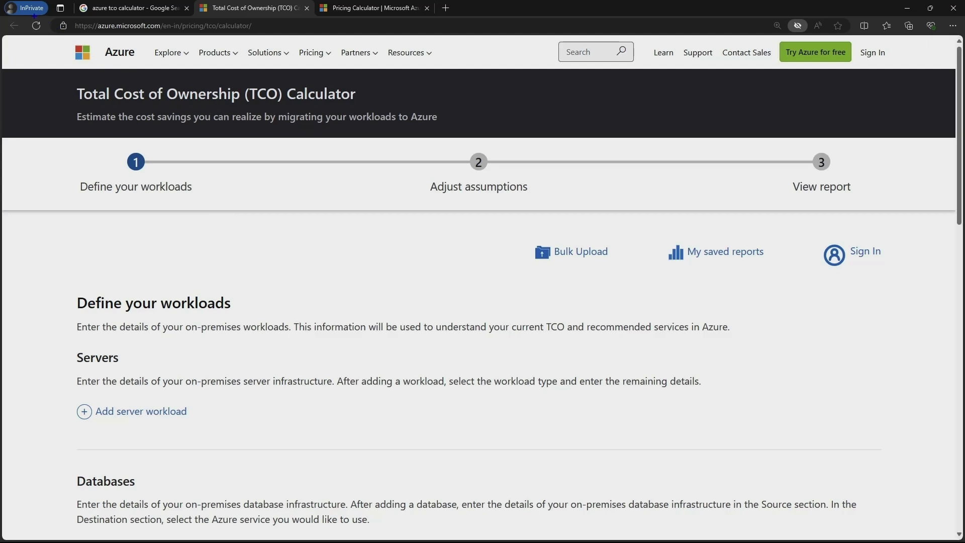
{"action": "left_click_drag", "start_coordinate": [32, 16], "coordinate": [278, 43]}
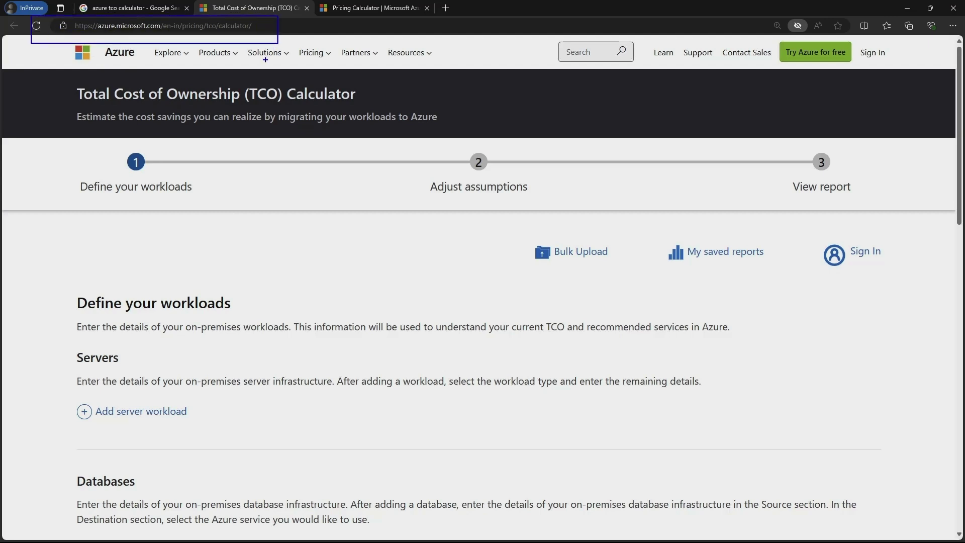
{"action": "key", "text": "Escape"}
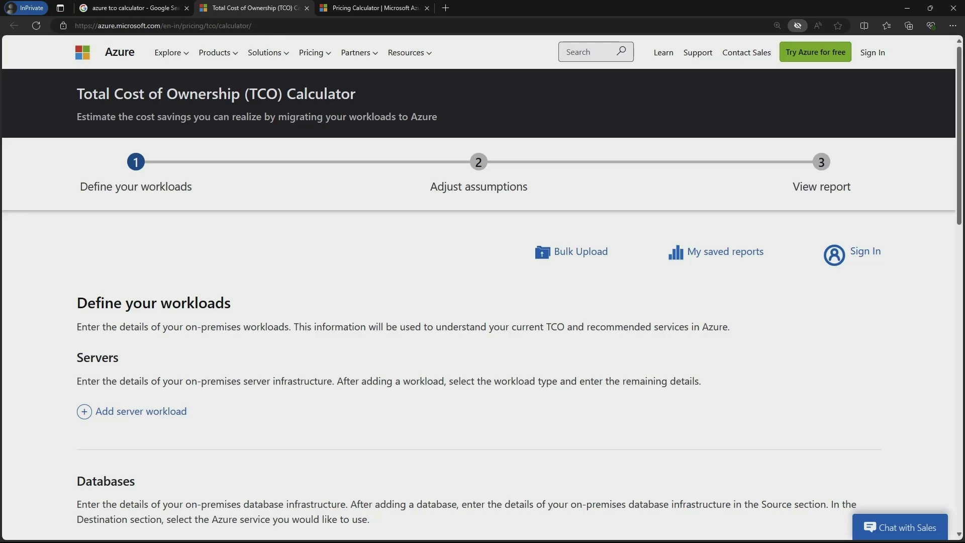
{"action": "scroll", "coordinate": [478, 287], "scroll_direction": "down", "scroll_amount": 1}
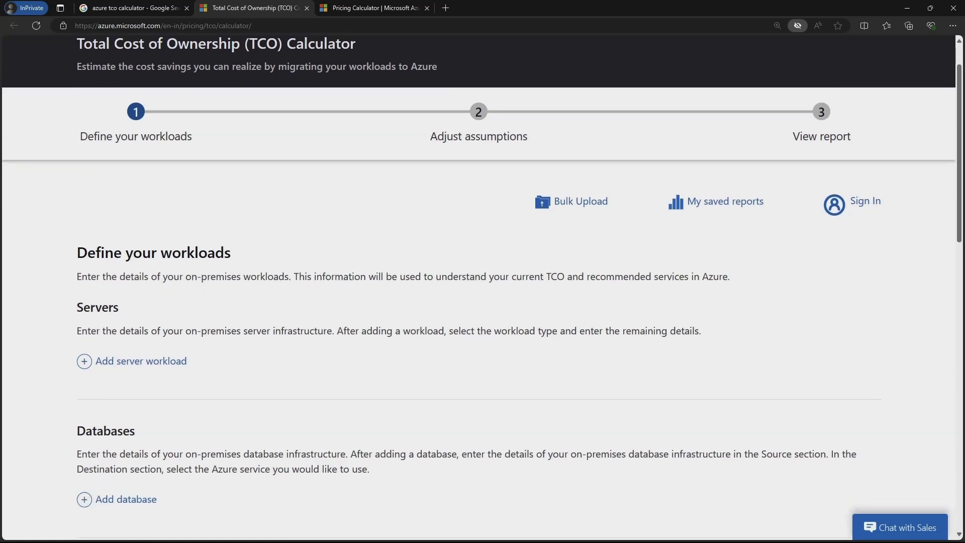
{"action": "left_click_drag", "start_coordinate": [493, 184], "coordinate": [619, 223]}
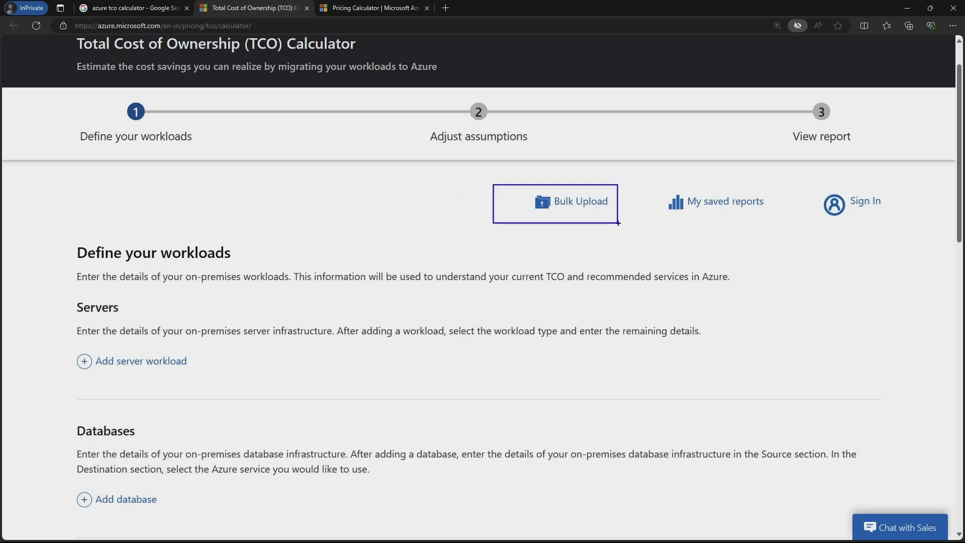
{"action": "left_click_drag", "start_coordinate": [618, 150], "coordinate": [610, 176]}
{"action": "key", "text": "Escape"}
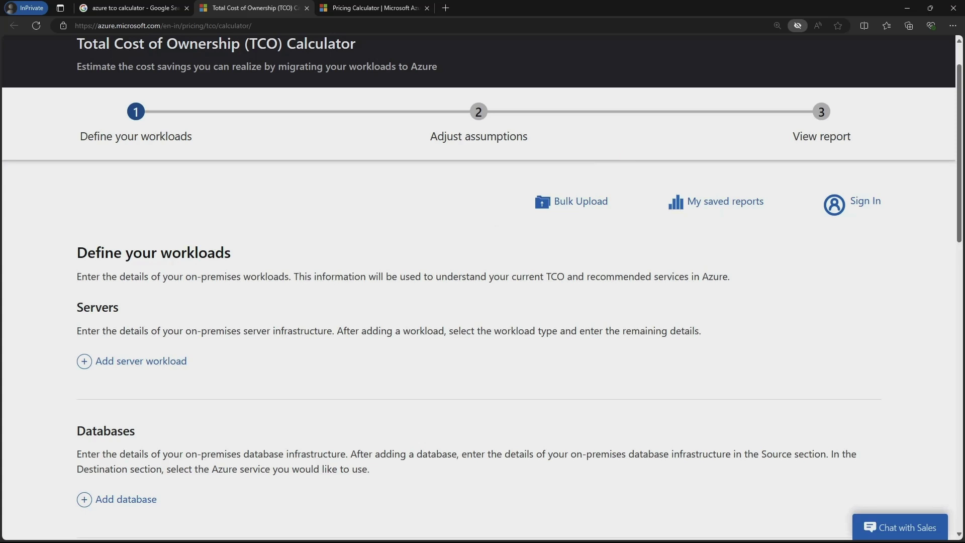
Add a server workload named SAP-1 with Windows/Linux Server as its workload type
{"action": "scroll", "coordinate": [482, 286], "scroll_direction": "down", "scroll_amount": 2}
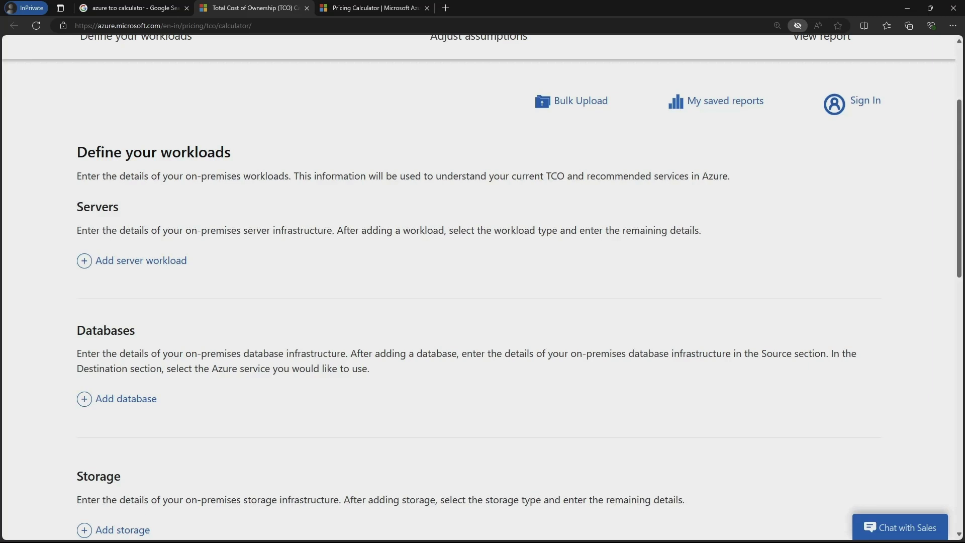
{"action": "left_click", "coordinate": [141, 261]}
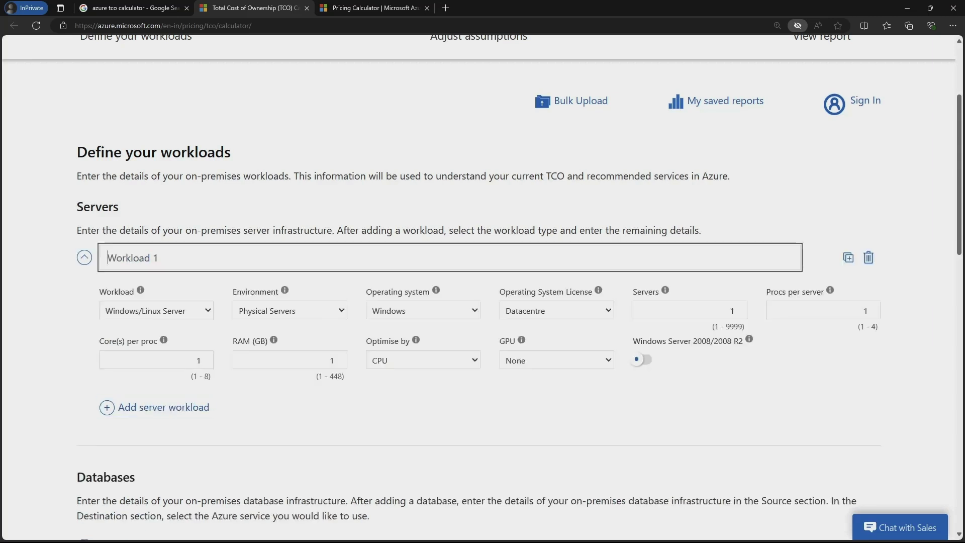
{"action": "type", "text": "SAP-1"}
{"action": "left_click", "coordinate": [156, 310]}
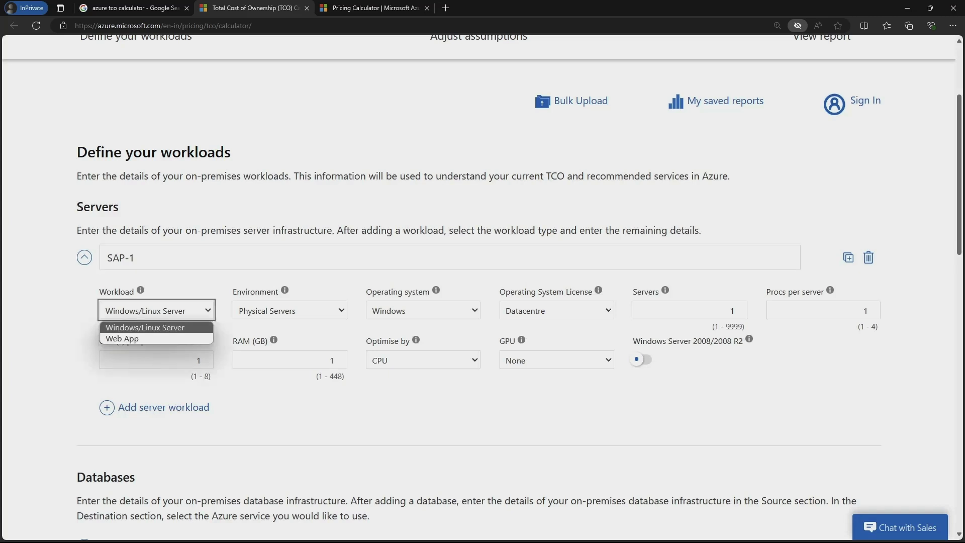
{"action": "left_click", "coordinate": [146, 327]}
Set the SAP-1 workload's environment to Physical Servers and its operating system to Linux
{"action": "key", "text": "Tab"}
{"action": "key", "text": "alt+Down"}
{"action": "key", "text": "Down"}
{"action": "key", "text": "Up"}
{"action": "key", "text": "Return"}
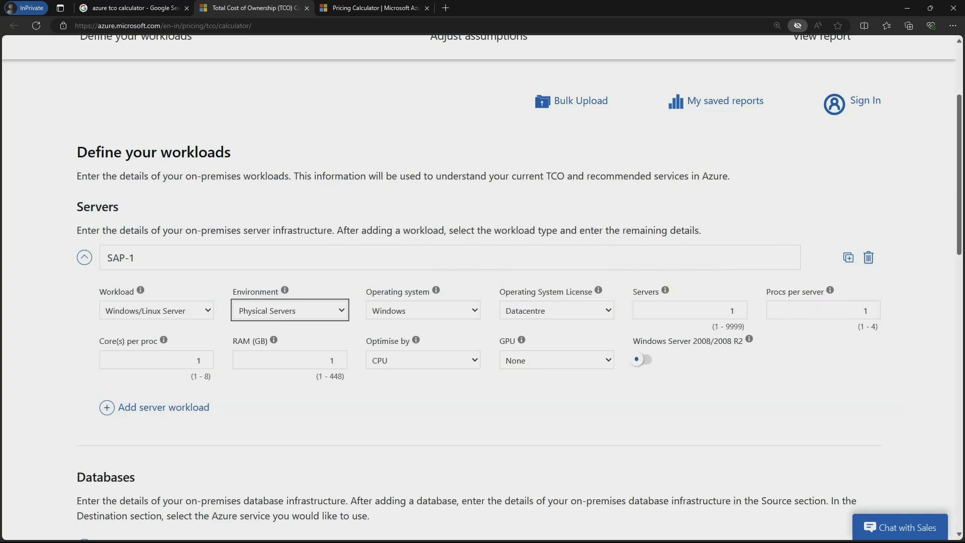
{"action": "key", "text": "Tab"}
{"action": "key", "text": "alt+Down"}
{"action": "key", "text": "Down"}
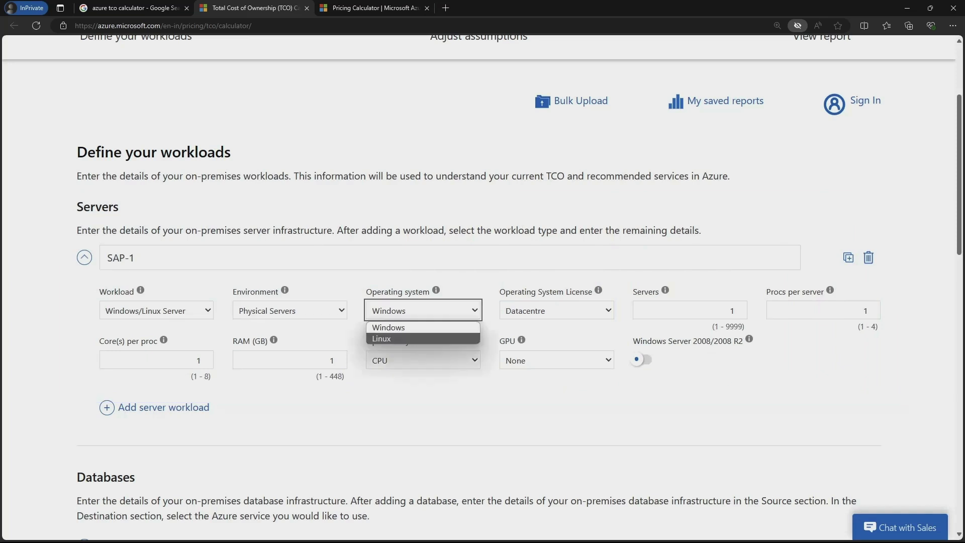
{"action": "key", "text": "Return"}
{"action": "key", "text": "Tab"}
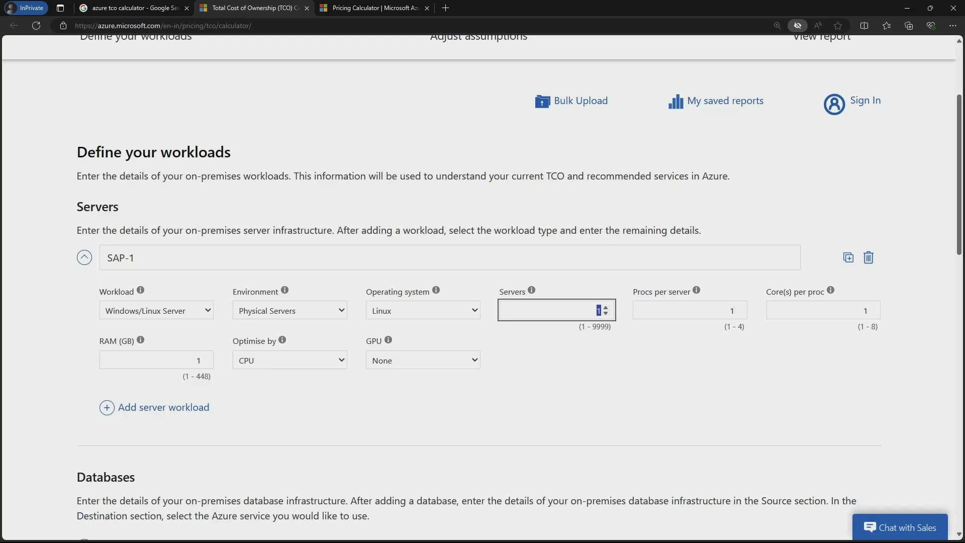
Set the SAP-1 workload to 4 servers with 4 processors per server and 8 cores per processor
{"action": "type", "text": "4"}
{"action": "key", "text": "Tab"}
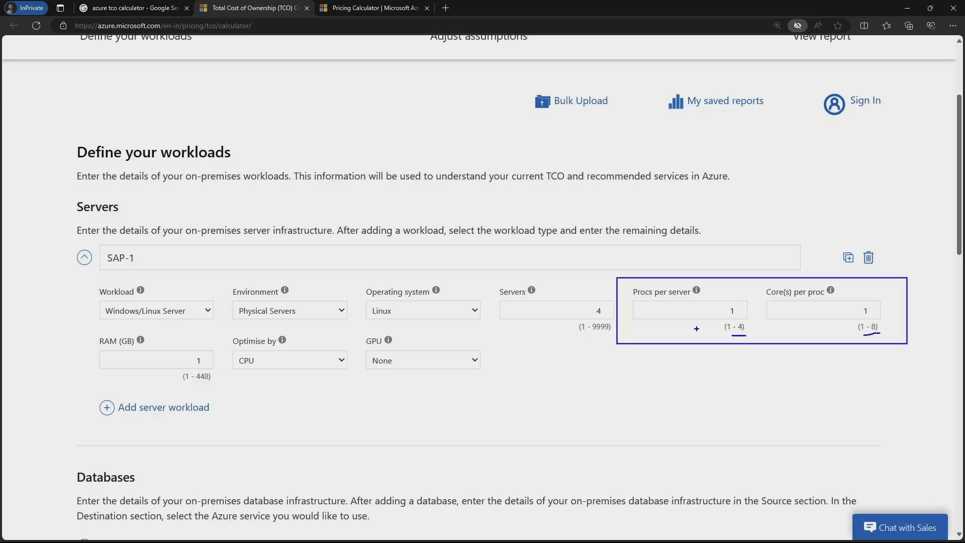
{"action": "key", "text": "Escape"}
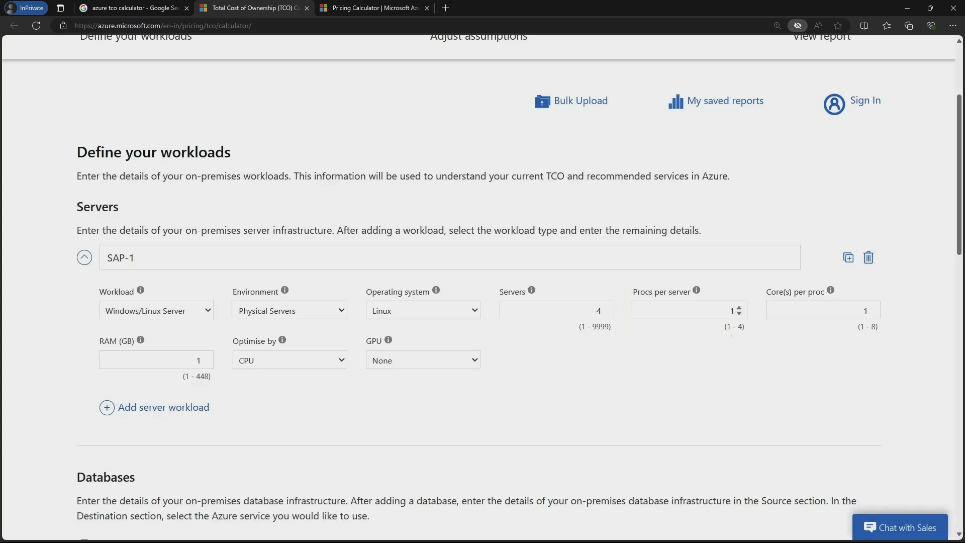
{"action": "left_click", "coordinate": [732, 310]}
{"action": "double_click", "coordinate": [732, 311]}
{"action": "type", "text": "4"}
{"action": "key", "text": "Tab"}
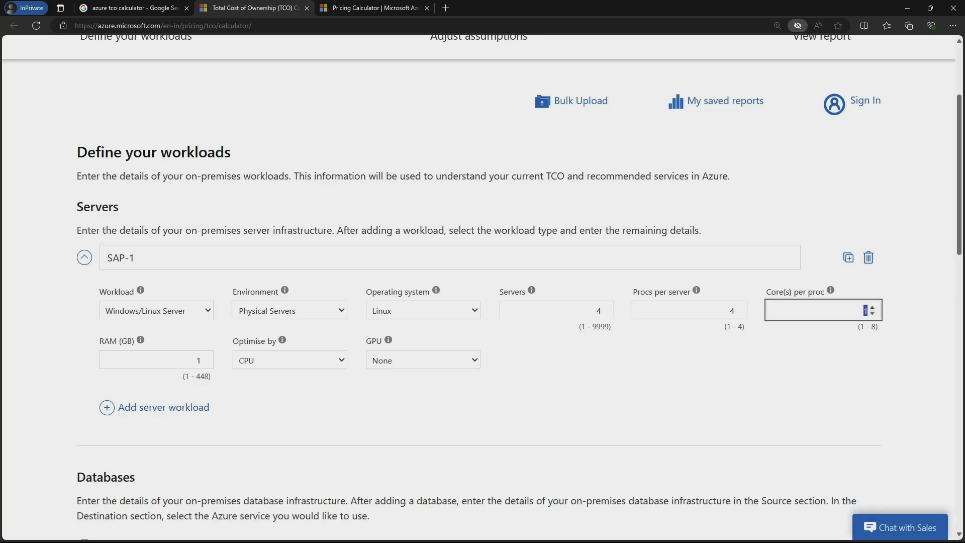
{"action": "type", "text": "8"}
{"action": "key", "text": "Tab"}
Set the SAP-1 workload's RAM to 32 GB, optimise it by CPU and choose None for the GPU
{"action": "key", "text": "Tab"}
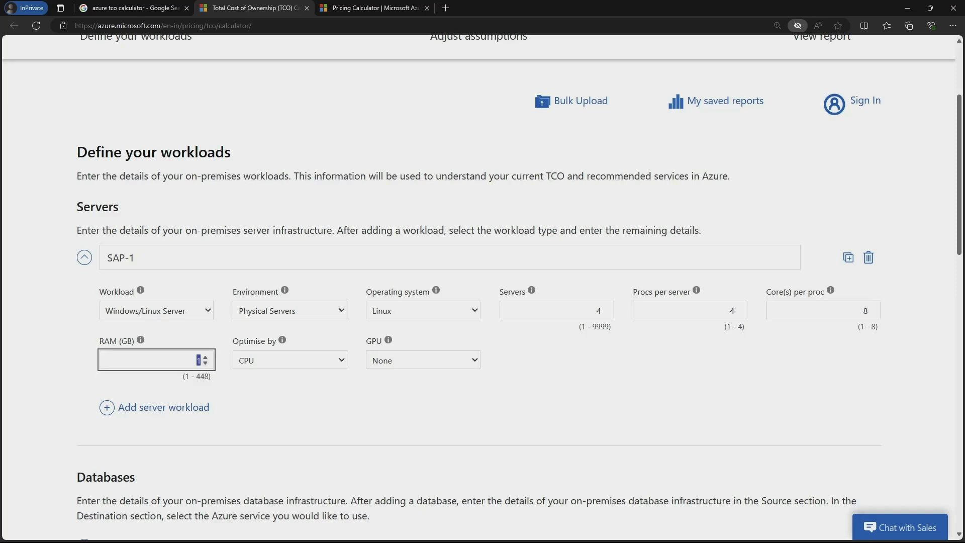
{"action": "type", "text": "32"}
{"action": "key", "text": "Tab"}
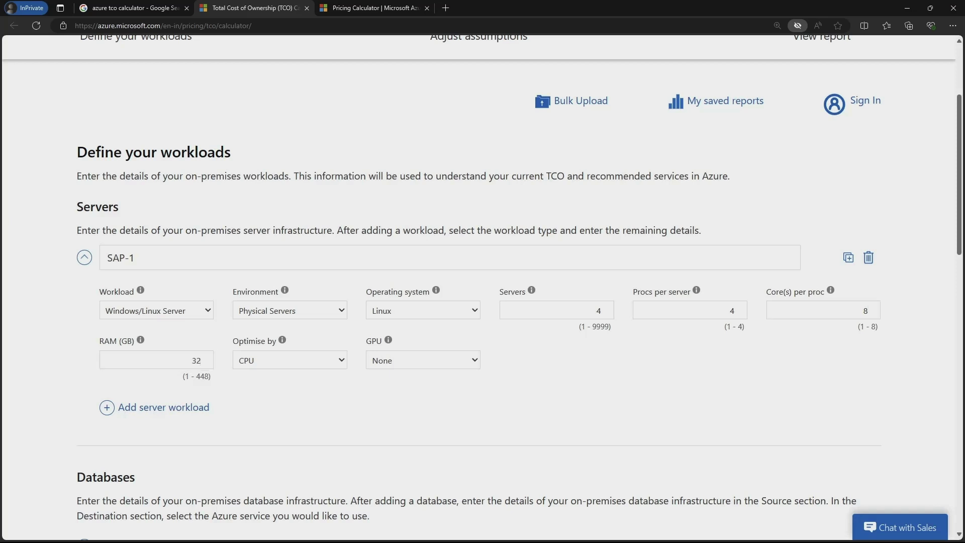
{"action": "key", "text": "alt+Down"}
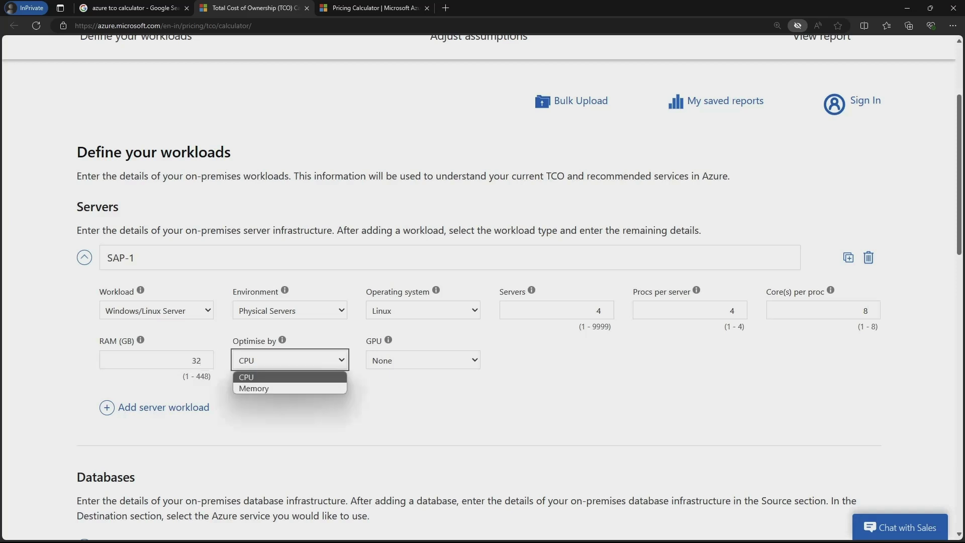
{"action": "key", "text": "Return"}
{"action": "key", "text": "Tab"}
{"action": "key", "text": "alt+Down"}
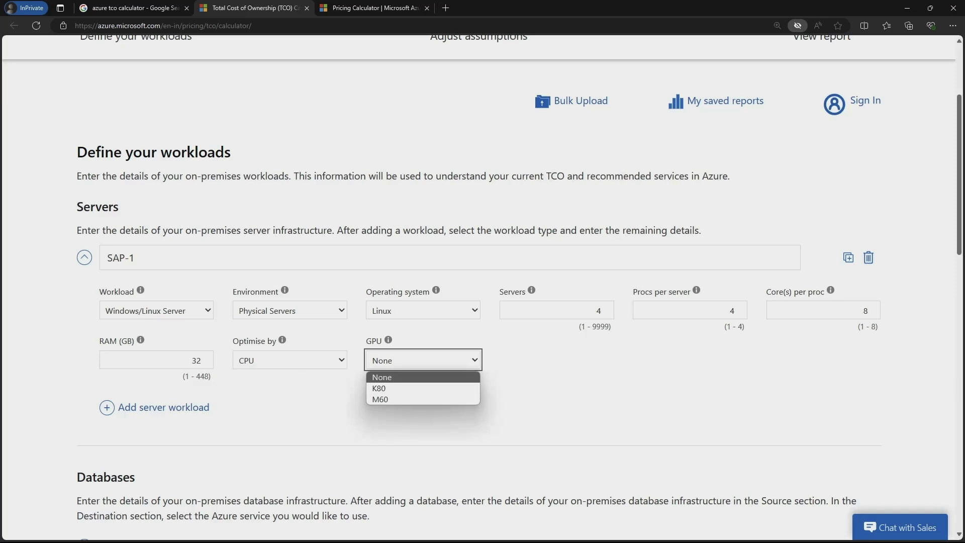
{"action": "key", "text": "Return"}
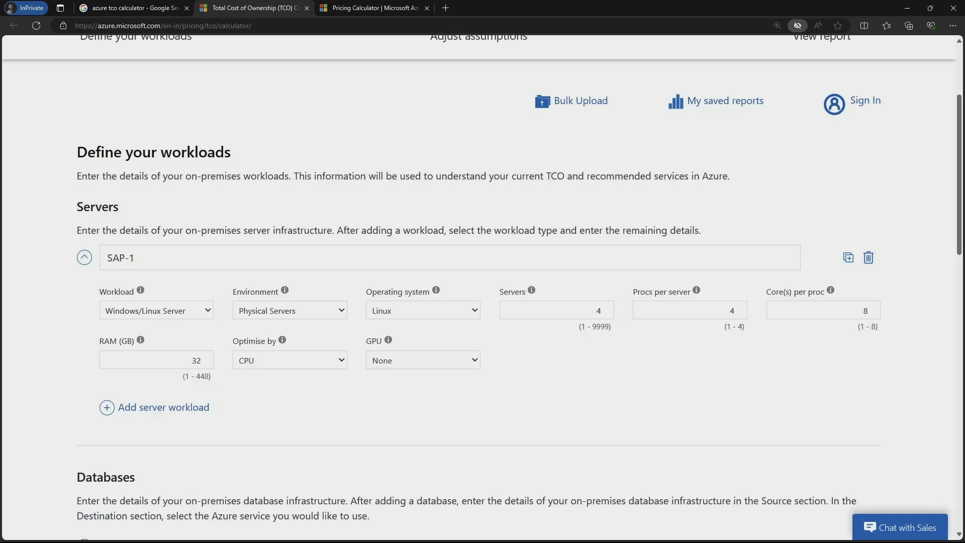
Add a second server workload named DATABASE-1
{"action": "key", "text": "Tab"}
{"action": "key", "text": "Return"}
{"action": "left_click", "coordinate": [133, 262]}
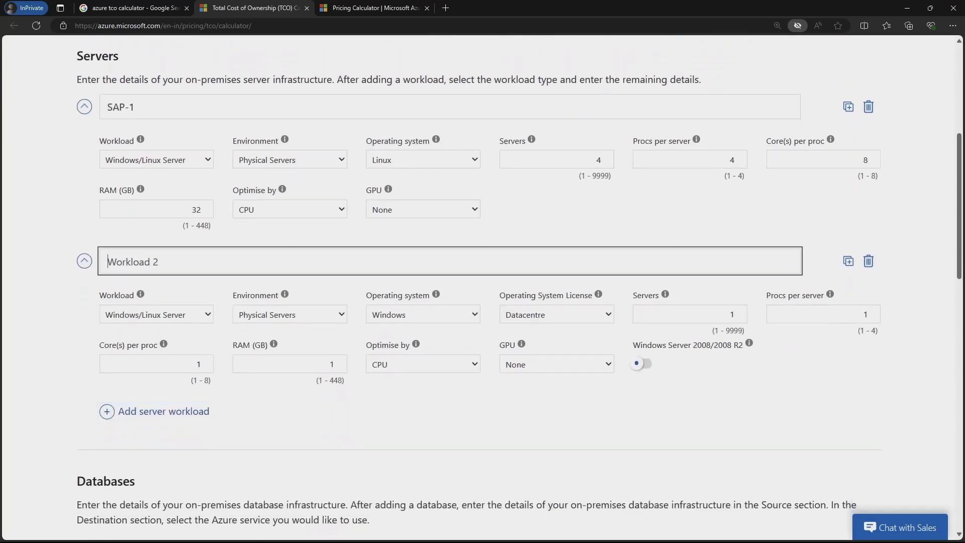
{"action": "type", "text": "DATABASE-1"}
{"action": "key", "text": "Return"}
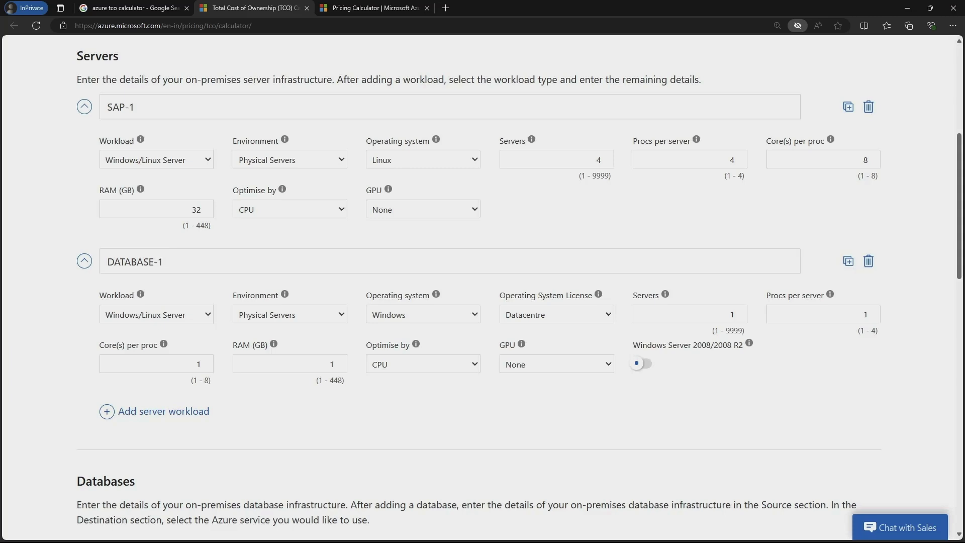
Keep DATABASE-1 as a Windows/Linux Server workload on Physical Servers and set its operating system to Linux
{"action": "left_click", "coordinate": [156, 315]}
{"action": "key", "text": "Escape"}
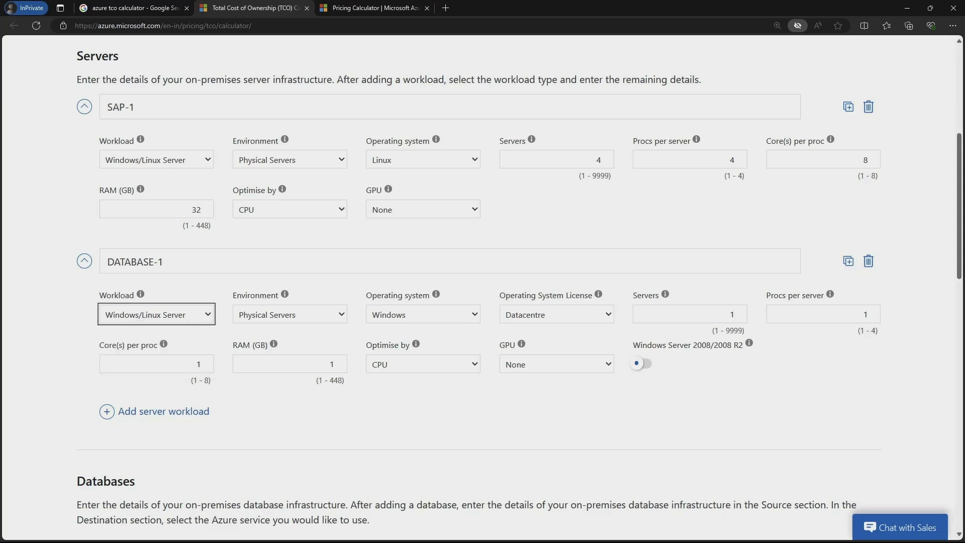
{"action": "key", "text": "Tab"}
{"action": "key", "text": "alt+Down"}
{"action": "key", "text": "Escape"}
{"action": "key", "text": "Tab"}
{"action": "key", "text": "alt+Down"}
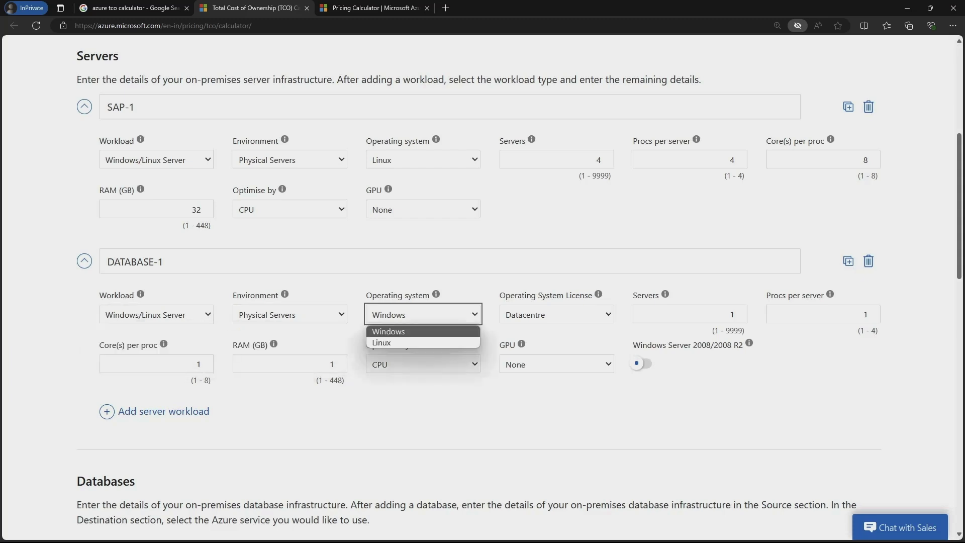
{"action": "key", "text": "Down"}
{"action": "key", "text": "Return"}
{"action": "key", "text": "Tab"}
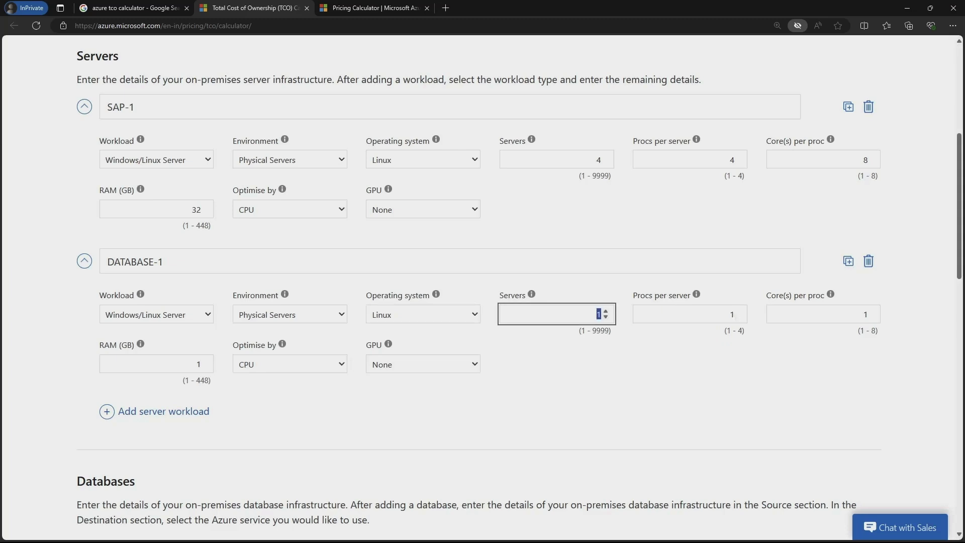
Set the DATABASE-1 workload to 2 servers with 4 processors per server
{"action": "type", "text": "4"}
{"action": "key", "text": "shift+Right"}
{"action": "type", "text": "2"}
{"action": "key", "text": "Tab"}
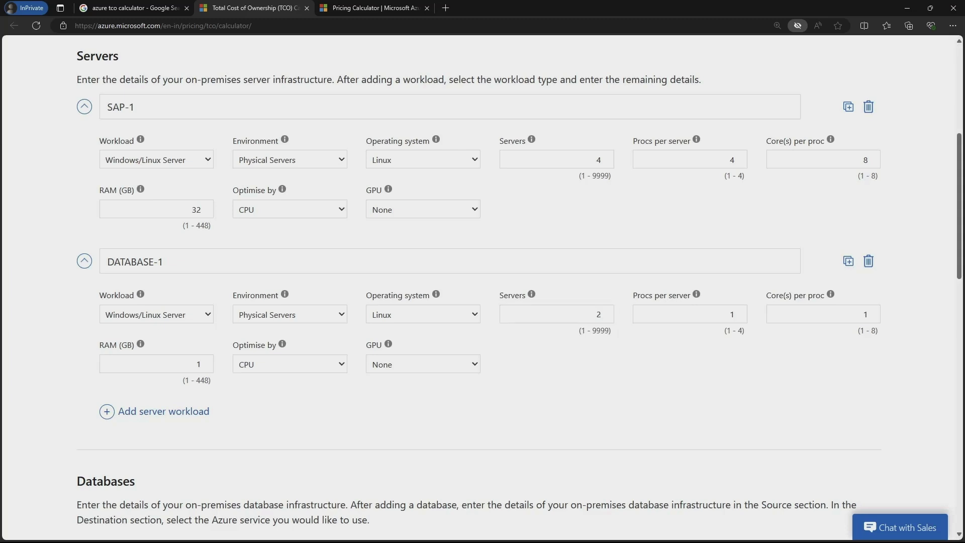
{"action": "key", "text": "Tab"}
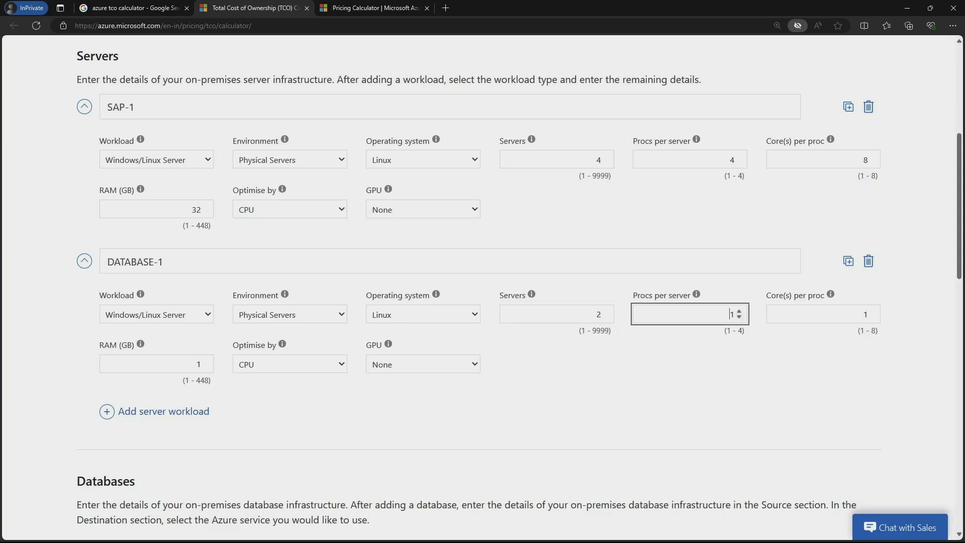
{"action": "type", "text": "4"}
{"action": "key", "text": "Tab"}
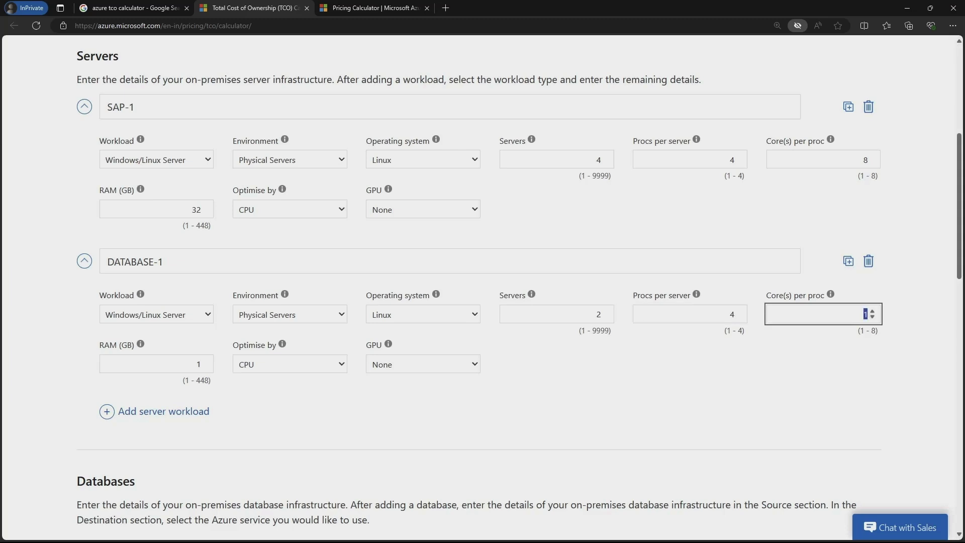
Set the DATABASE-1 workload to 8 cores per processor and 32 GB of RAM
{"action": "type", "text": "8"}
{"action": "key", "text": "Tab"}
{"action": "type", "text": "32"}
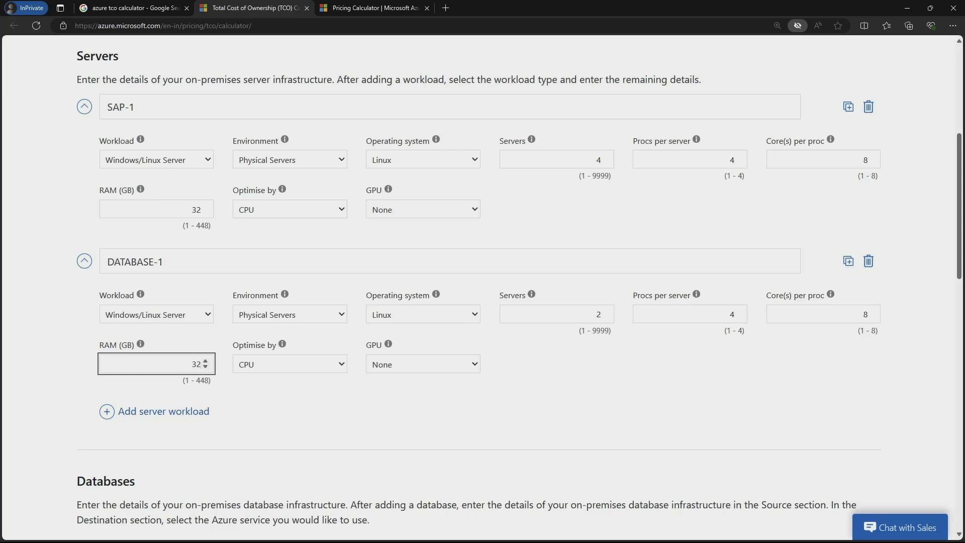
Add an on-premises storage entry and name it SAN-SAP
{"action": "scroll", "coordinate": [201, 364], "scroll_direction": "down", "scroll_amount": 3}
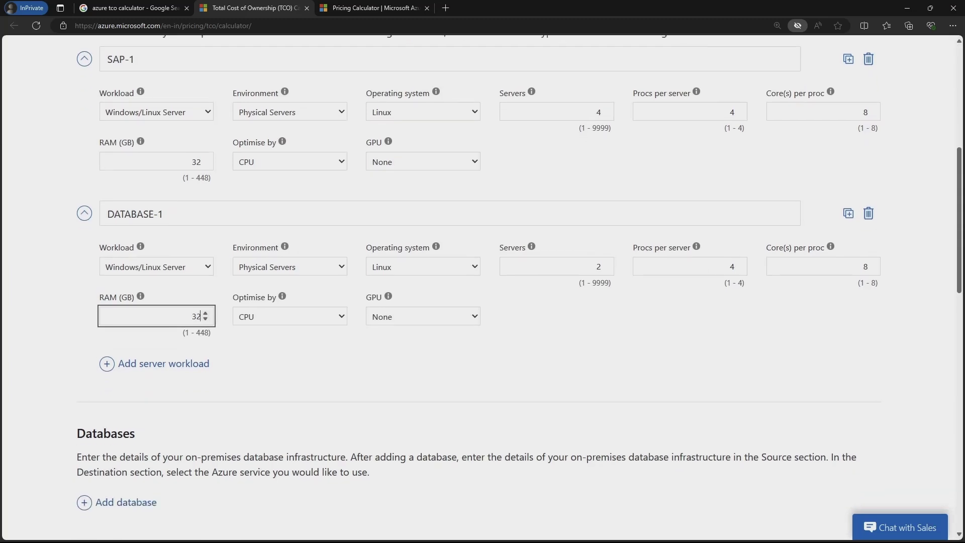
{"action": "scroll", "coordinate": [483, 302], "scroll_direction": "down", "scroll_amount": 5}
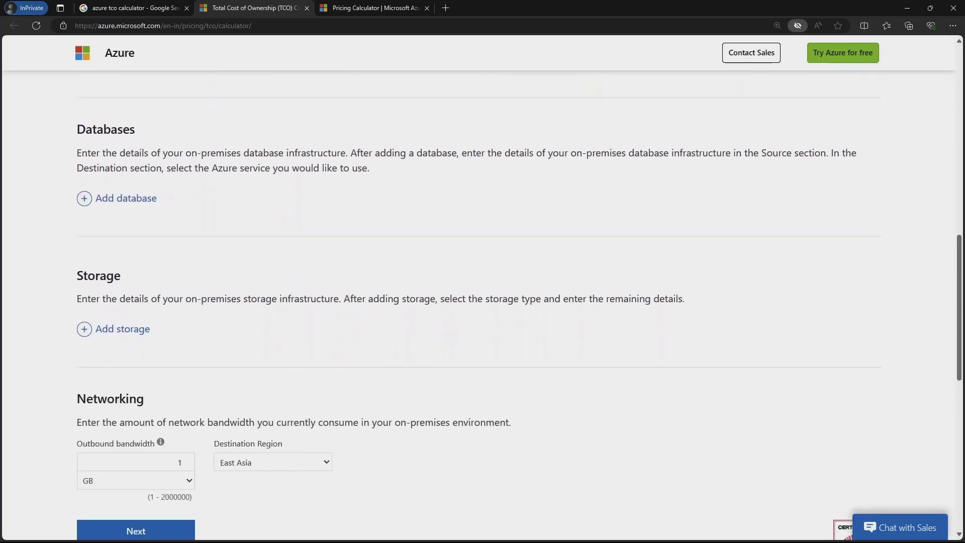
{"action": "left_click", "coordinate": [122, 279]}
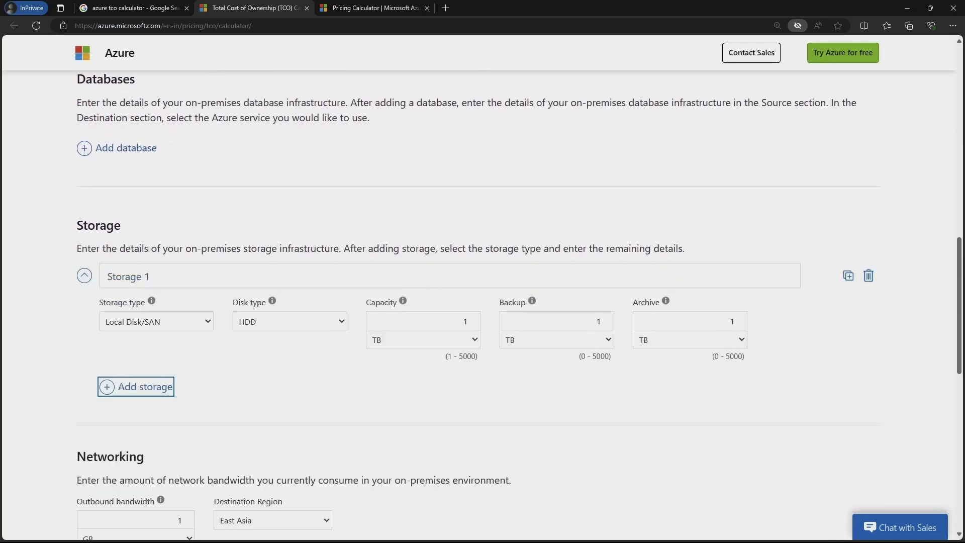
{"action": "left_click", "coordinate": [128, 276]}
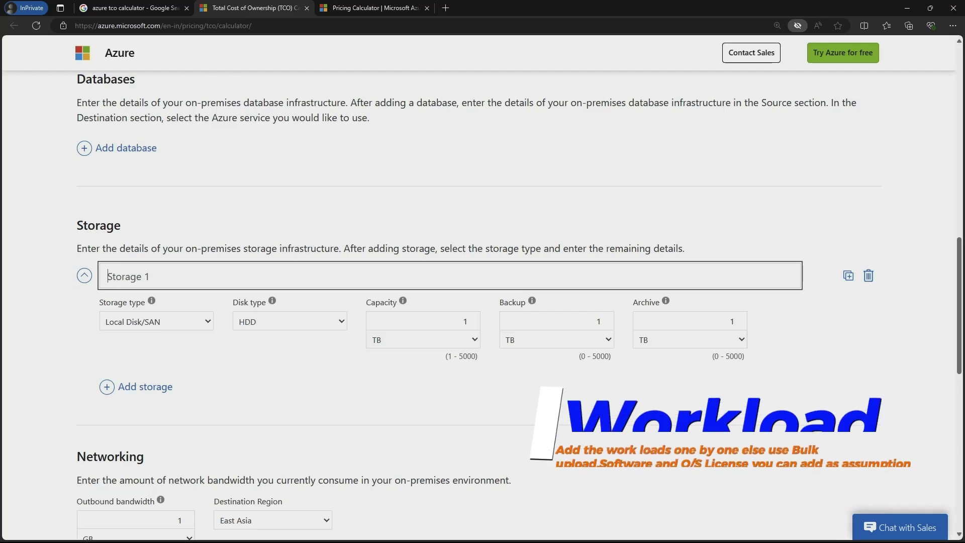
{"action": "type", "text": "SAN-01"}
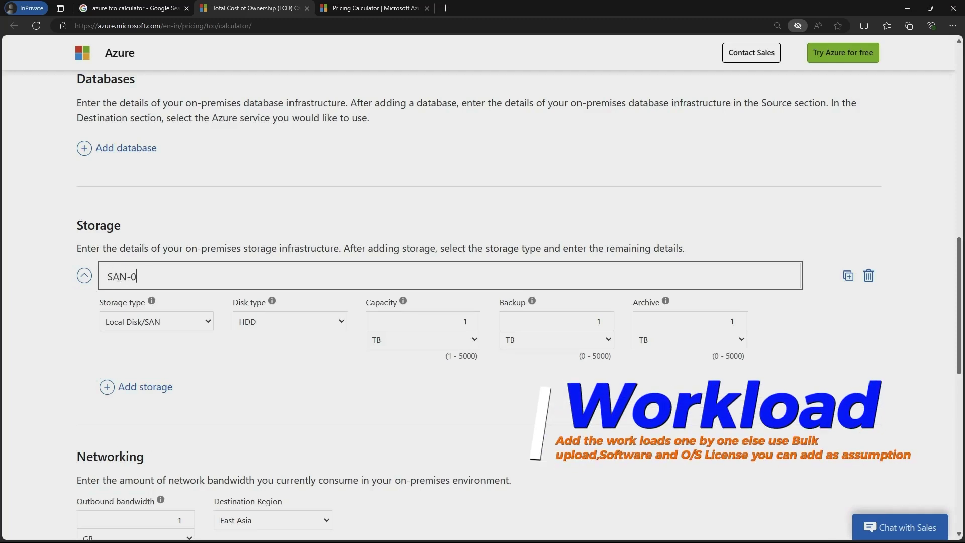
{"action": "key", "text": "BackSpace"}
{"action": "key", "text": "BackSpace"}
{"action": "type", "text": "SAP"}
Set the SAN-SAP storage type to Local Disk/SAN and its disk type to SSD
{"action": "left_click", "coordinate": [157, 321]}
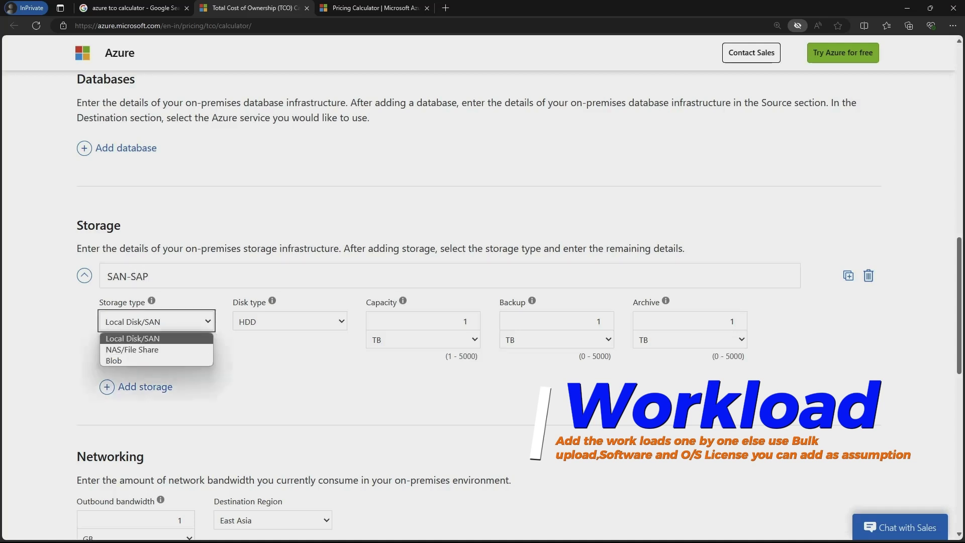
{"action": "left_click", "coordinate": [146, 339]}
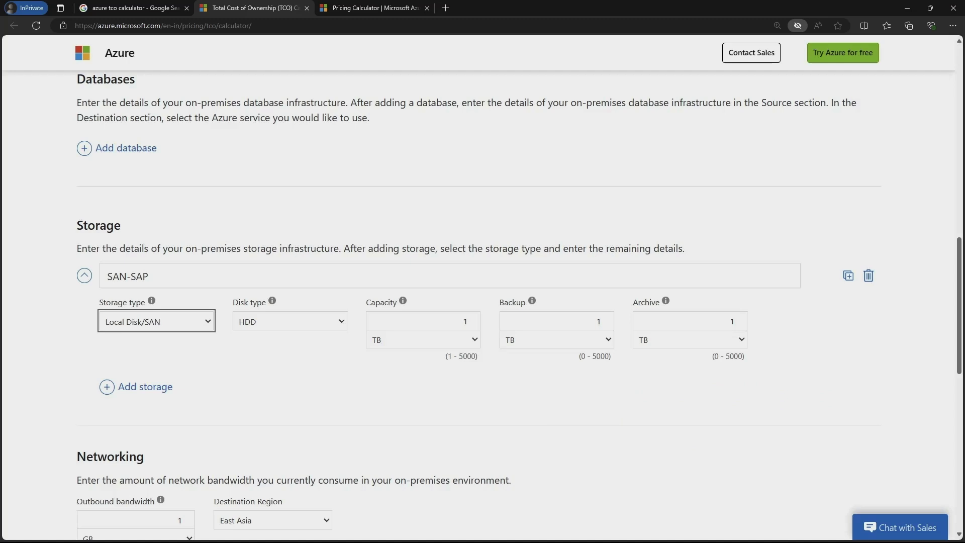
{"action": "left_click", "coordinate": [290, 321]}
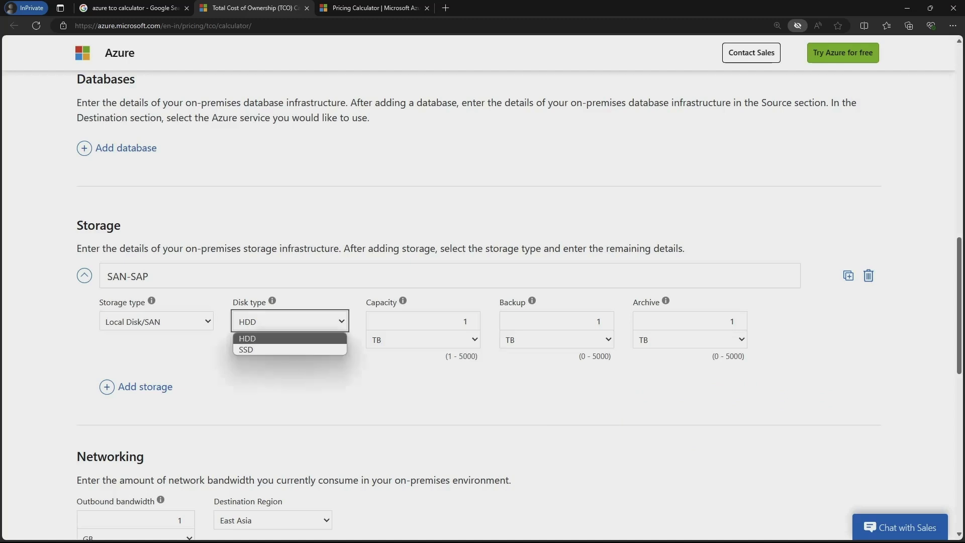
{"action": "left_click", "coordinate": [282, 349]}
Set the SAN-SAP storage to 12 TB capacity, 100 TB backup and 12 TB archive
{"action": "key", "text": "Tab"}
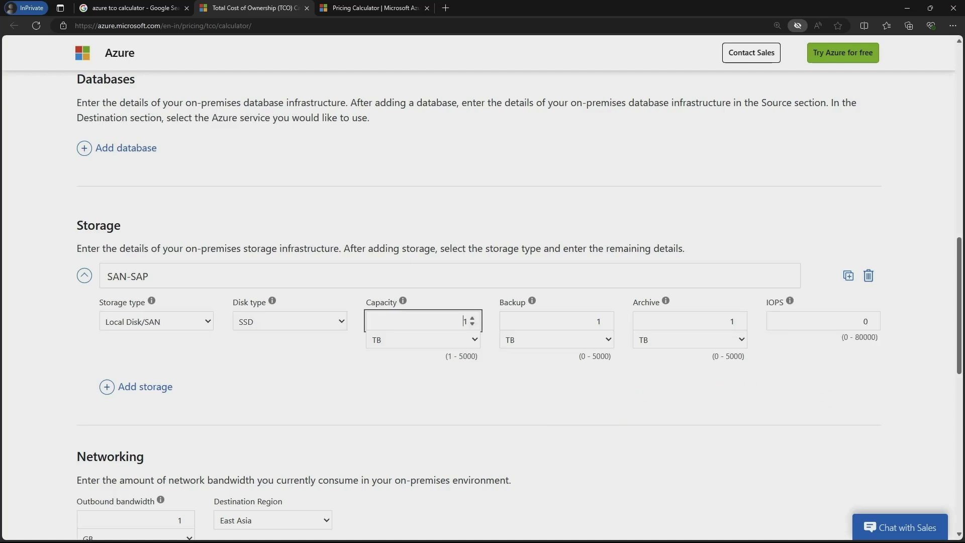
{"action": "type", "text": "12"}
{"action": "key", "text": "Tab"}
{"action": "key", "text": "Tab"}
{"action": "type", "text": "100"}
{"action": "key", "text": "Tab"}
{"action": "key", "text": "Tab"}
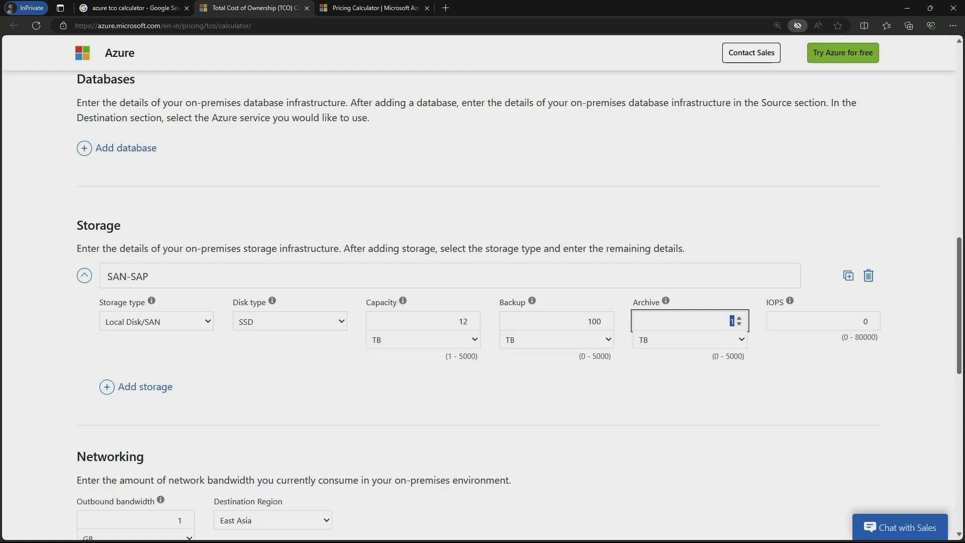
{"action": "key", "text": "Tab"}
{"action": "double_click", "coordinate": [732, 321]}
{"action": "type", "text": "12"}
{"action": "key", "text": "Tab"}
Leave the networking values at their defaults and proceed to the Adjust assumptions stage
{"action": "scroll", "coordinate": [483, 294], "scroll_direction": "down", "scroll_amount": 3}
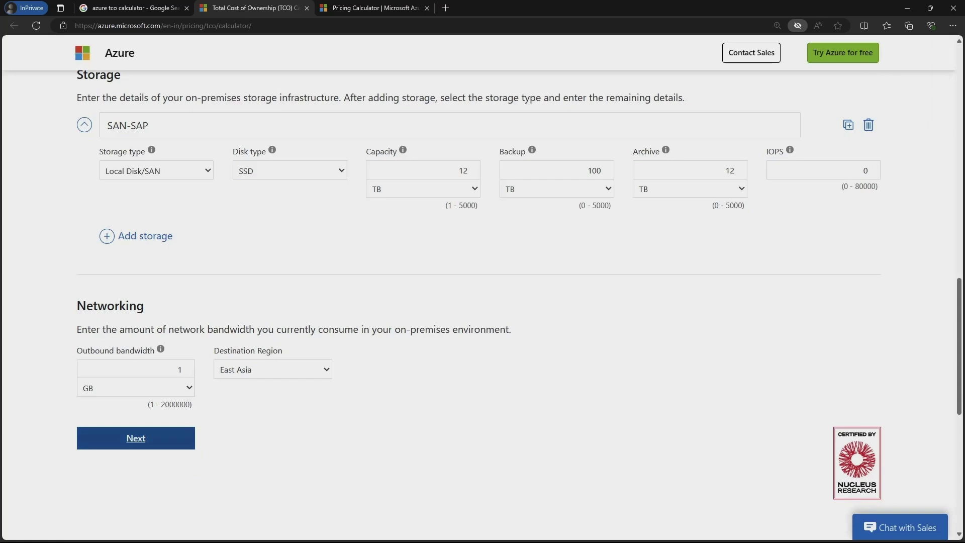
{"action": "scroll", "coordinate": [136, 352], "scroll_direction": "down", "scroll_amount": 2}
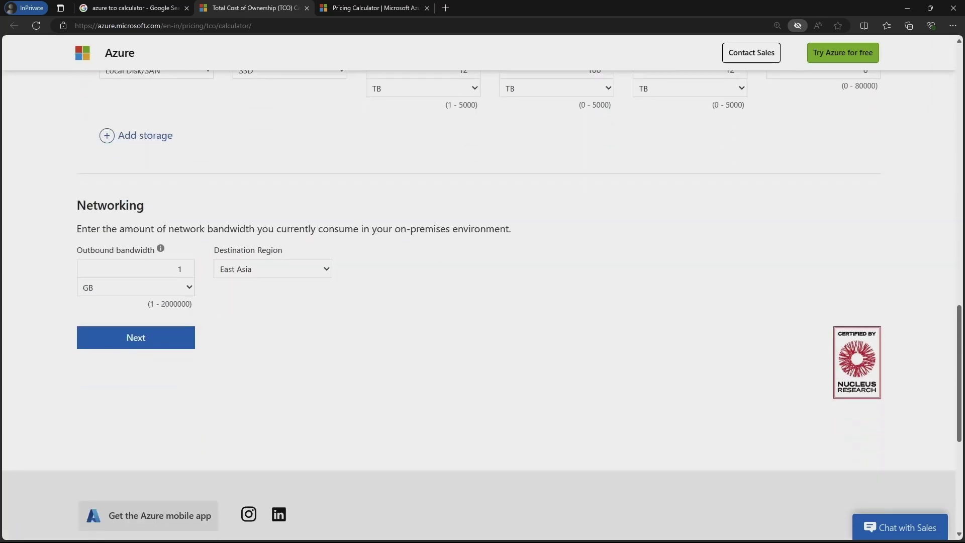
{"action": "left_click", "coordinate": [135, 336]}
Look through the currencies available for the cost assumptions without changing the selection
{"action": "scroll", "coordinate": [479, 288], "scroll_direction": "down", "scroll_amount": 3}
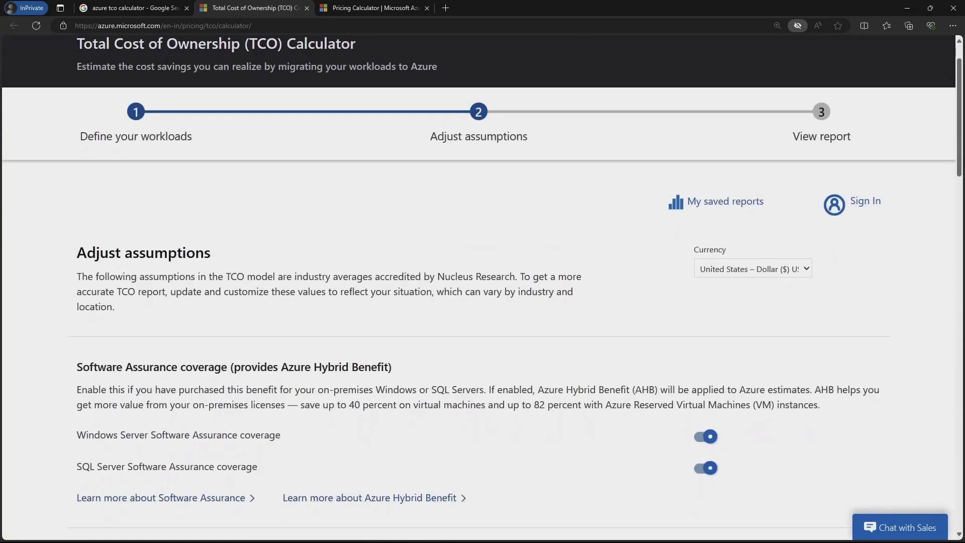
{"action": "scroll", "coordinate": [479, 288], "scroll_direction": "up", "scroll_amount": 3}
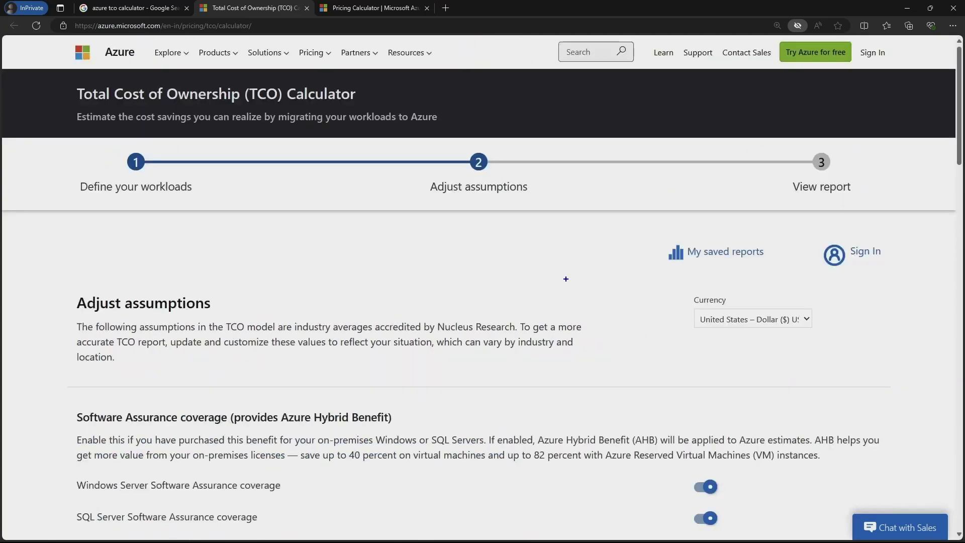
{"action": "mouse_move", "coordinate": [674, 292]}
{"action": "left_mouse_down"}
{"action": "mouse_move", "coordinate": [786, 297]}
{"action": "mouse_move", "coordinate": [830, 340]}
{"action": "left_mouse_up"}
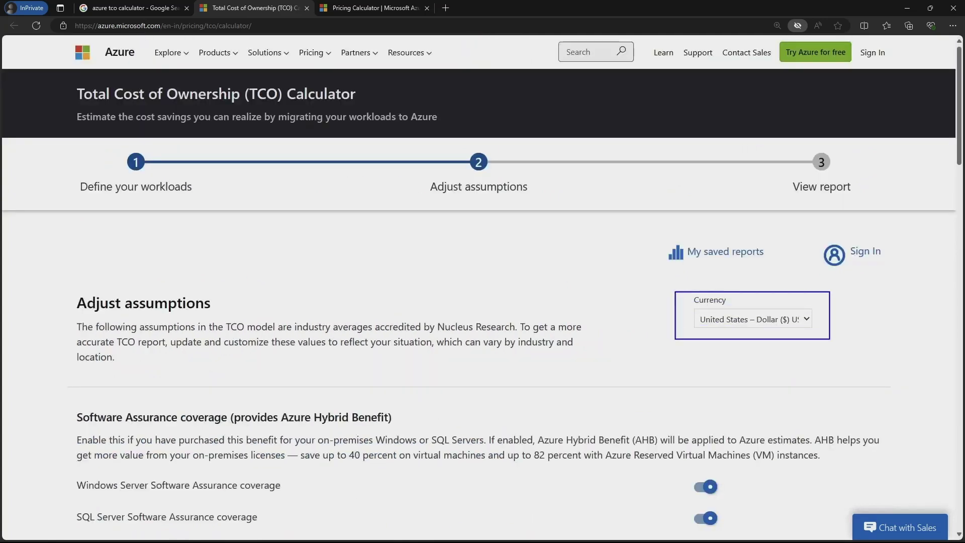
{"action": "key", "text": "Escape"}
{"action": "left_click", "coordinate": [753, 318]}
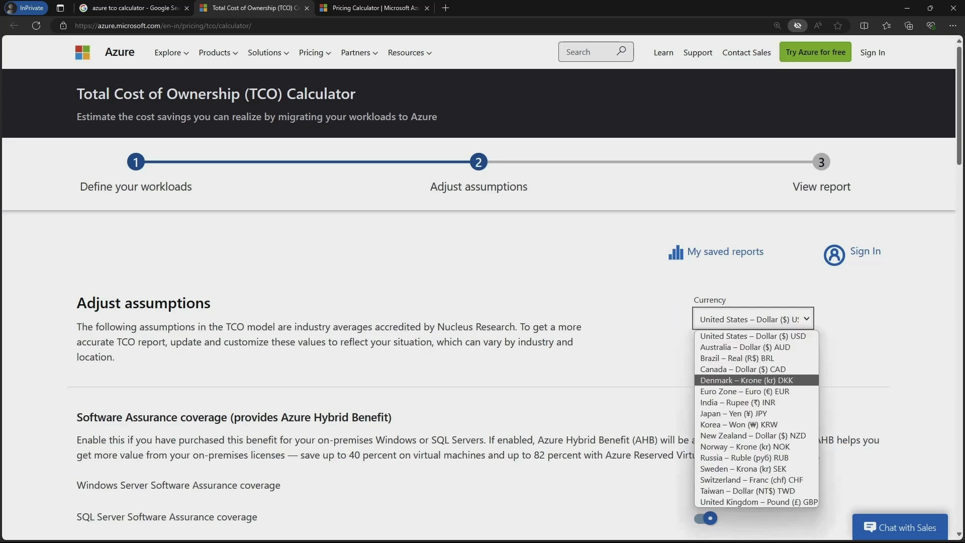
{"action": "key", "text": "Escape"}
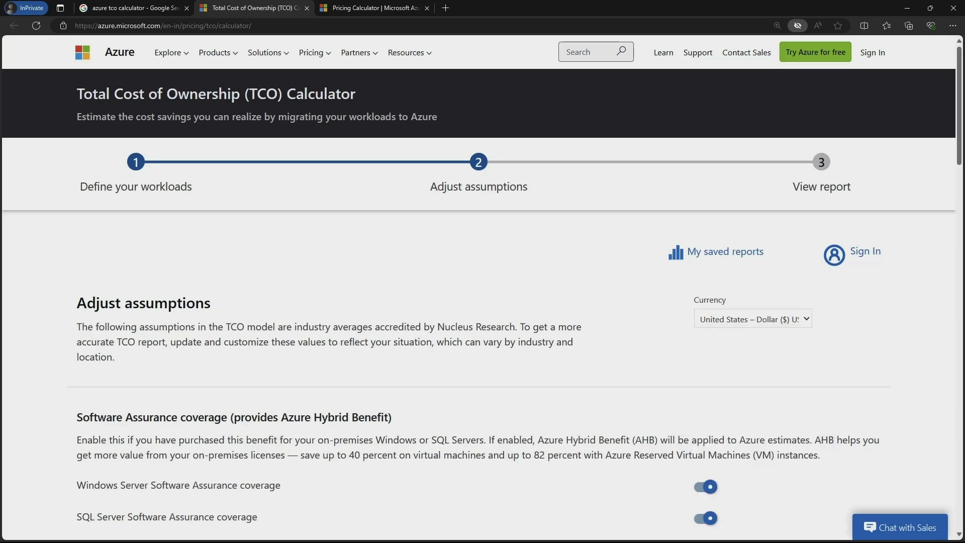
Review the remaining cost assumptions, keep their default values and proceed to the savings report
{"action": "scroll", "coordinate": [483, 286], "scroll_direction": "down", "scroll_amount": 20}
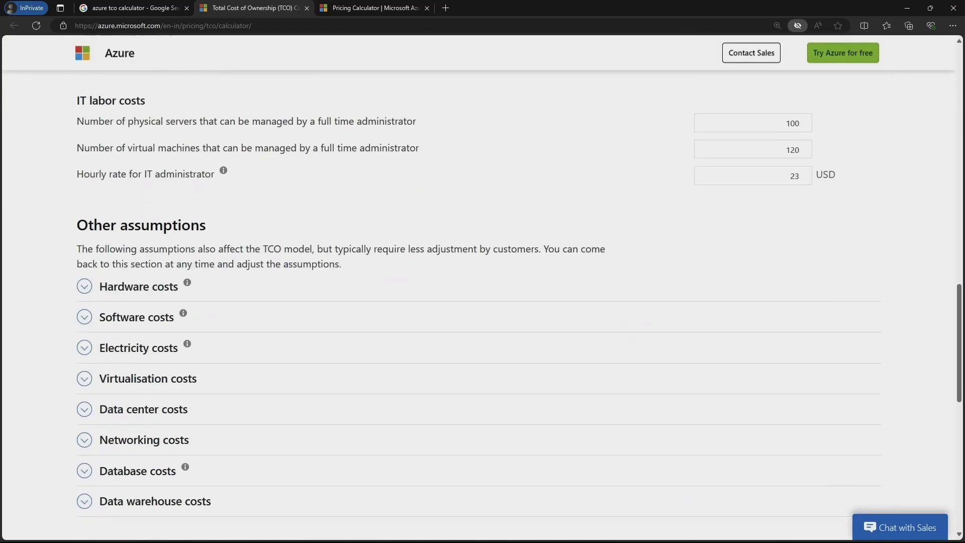
{"action": "scroll", "coordinate": [482, 287], "scroll_direction": "down", "scroll_amount": 2}
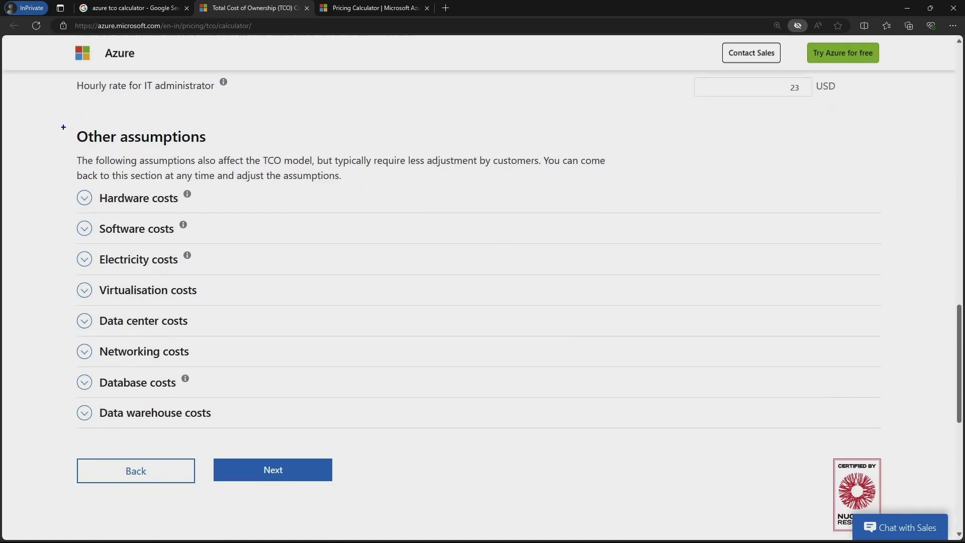
{"action": "mouse_move", "coordinate": [53, 119]}
{"action": "left_mouse_down"}
{"action": "mouse_move", "coordinate": [242, 172]}
{"action": "mouse_move", "coordinate": [611, 341]}
{"action": "mouse_move", "coordinate": [653, 429]}
{"action": "left_mouse_up"}
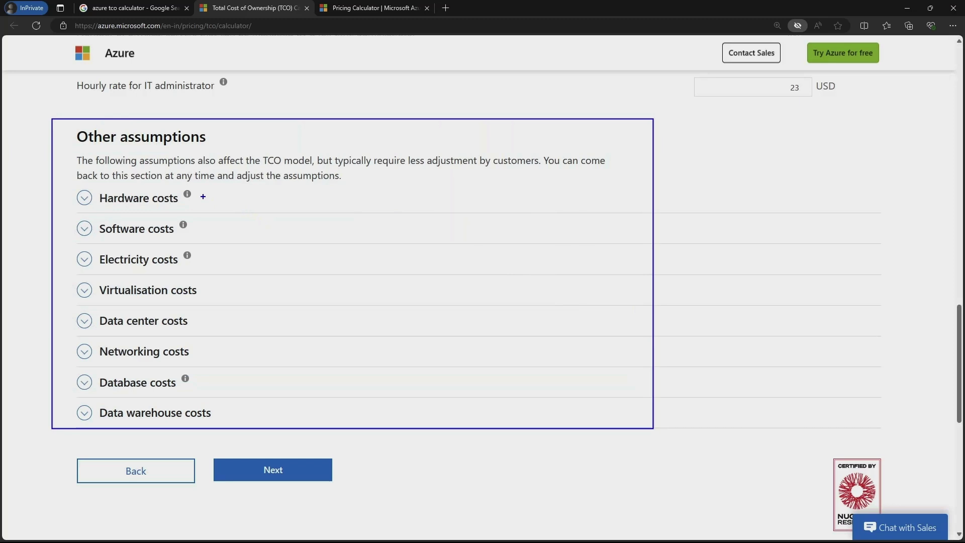
{"action": "key", "text": "Escape"}
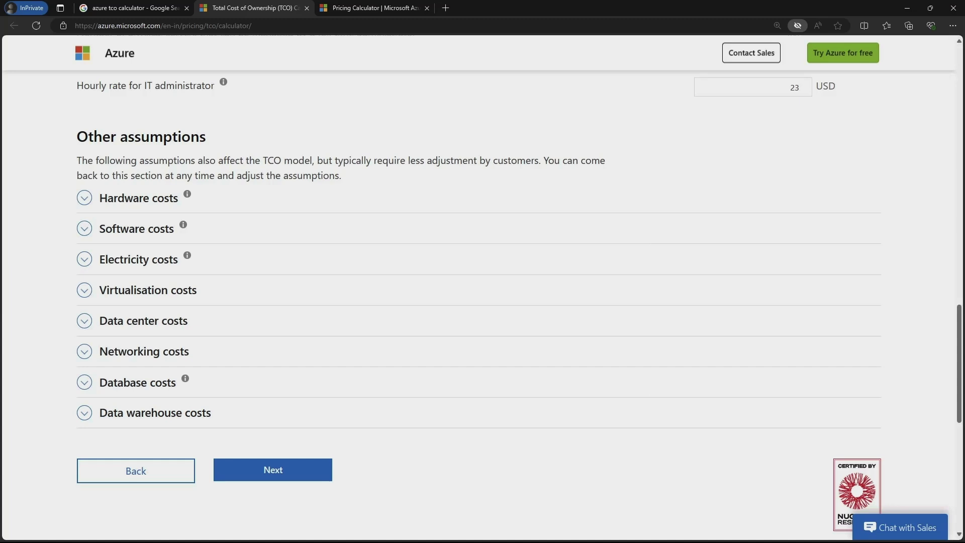
{"action": "scroll", "coordinate": [480, 302], "scroll_direction": "down", "scroll_amount": 2}
{"action": "scroll", "coordinate": [480, 302], "scroll_direction": "up", "scroll_amount": 2}
{"action": "left_click", "coordinate": [273, 470]}
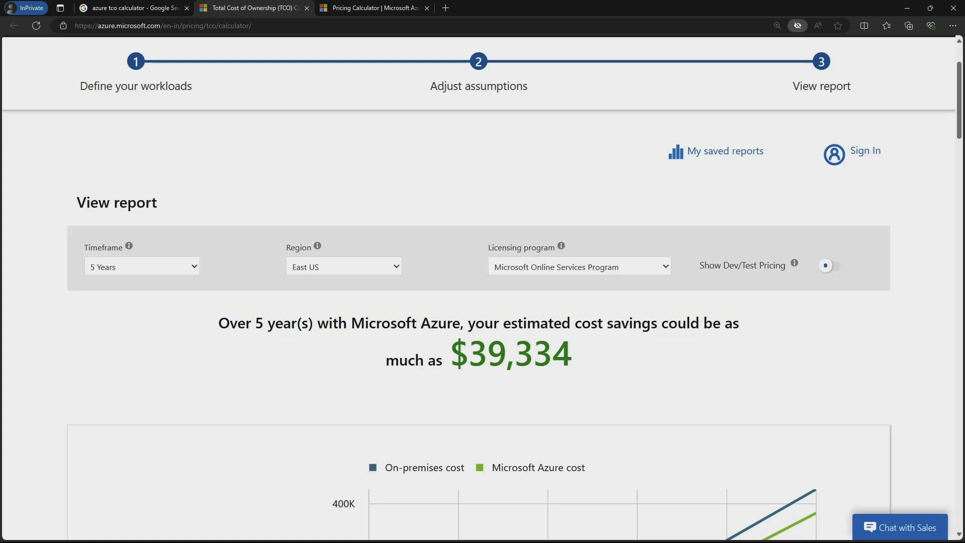
Examine the report's estimated savings, region setting and on-premises versus Azure cost charts and breakdowns
{"action": "scroll", "coordinate": [479, 286], "scroll_direction": "down", "scroll_amount": 4}
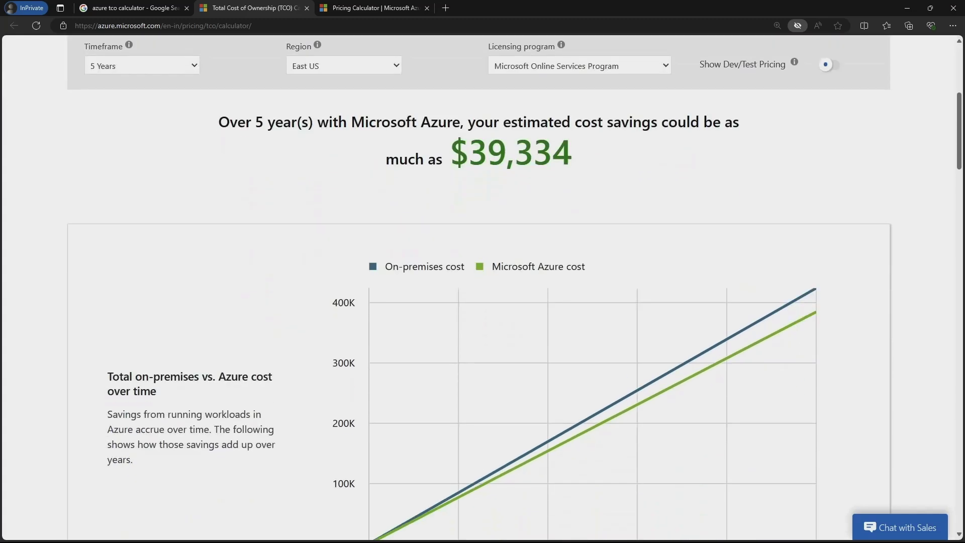
{"action": "scroll", "coordinate": [479, 286], "scroll_direction": "up", "scroll_amount": 1}
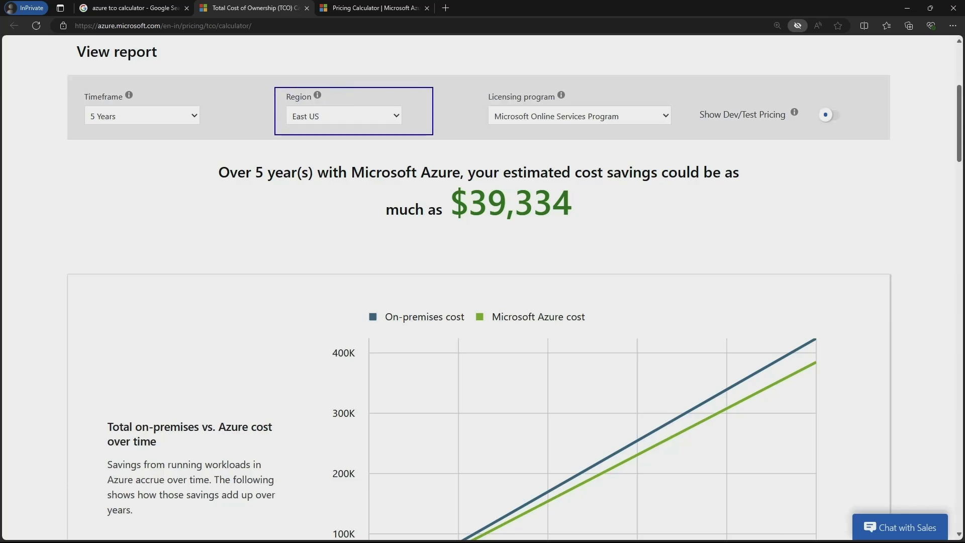
{"action": "scroll", "coordinate": [479, 291], "scroll_direction": "down", "scroll_amount": 10}
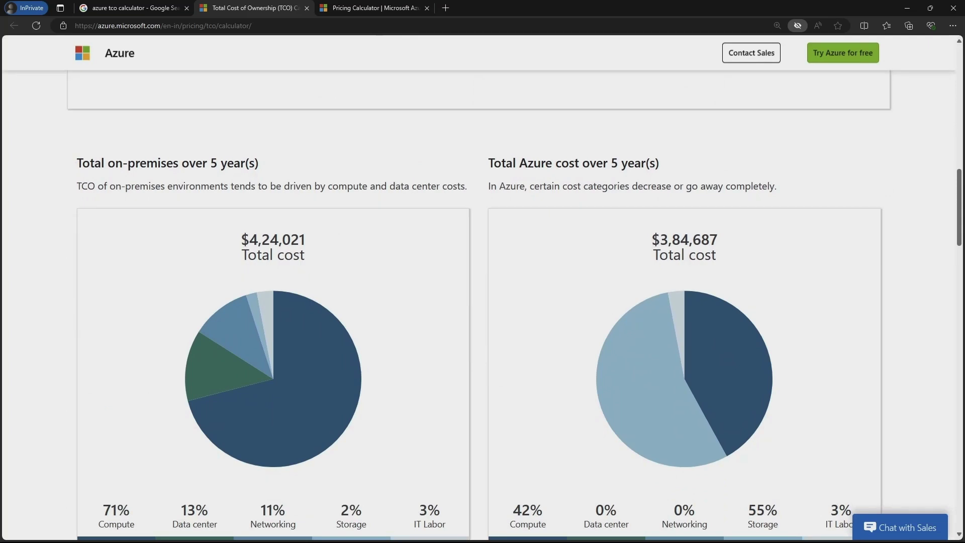
{"action": "scroll", "coordinate": [514, 305], "scroll_direction": "down", "scroll_amount": 1}
{"action": "scroll", "coordinate": [480, 315], "scroll_direction": "down", "scroll_amount": 1}
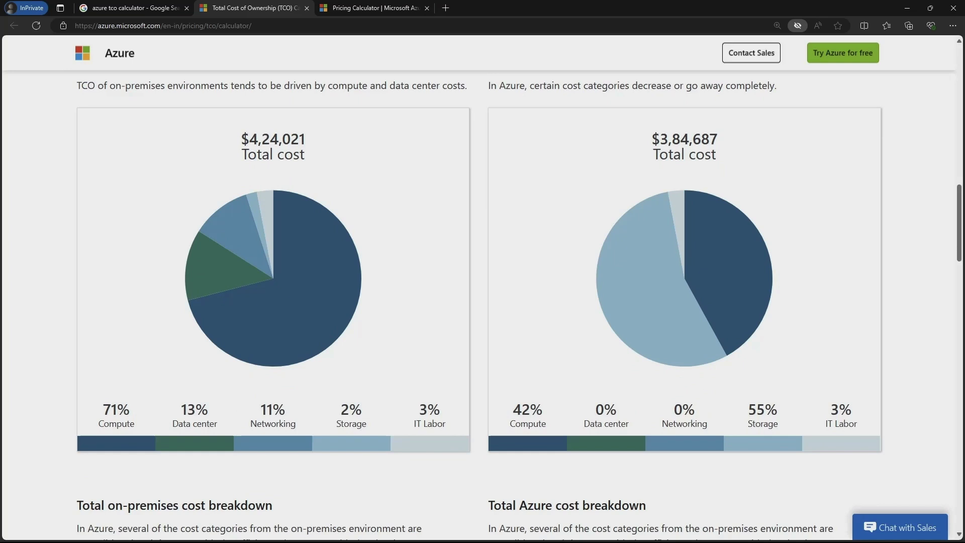
{"action": "scroll", "coordinate": [520, 306], "scroll_direction": "down", "scroll_amount": 8}
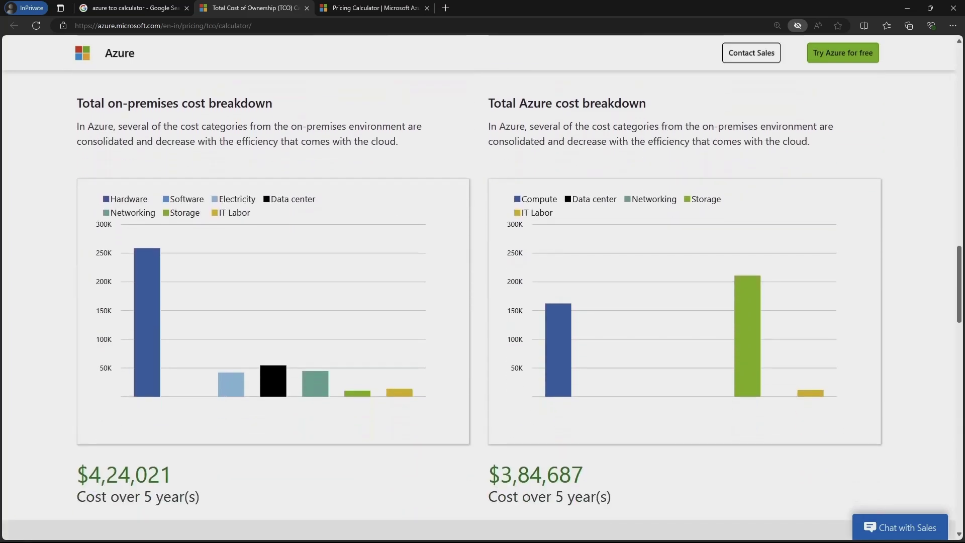
{"action": "scroll", "coordinate": [519, 305], "scroll_direction": "down", "scroll_amount": 2}
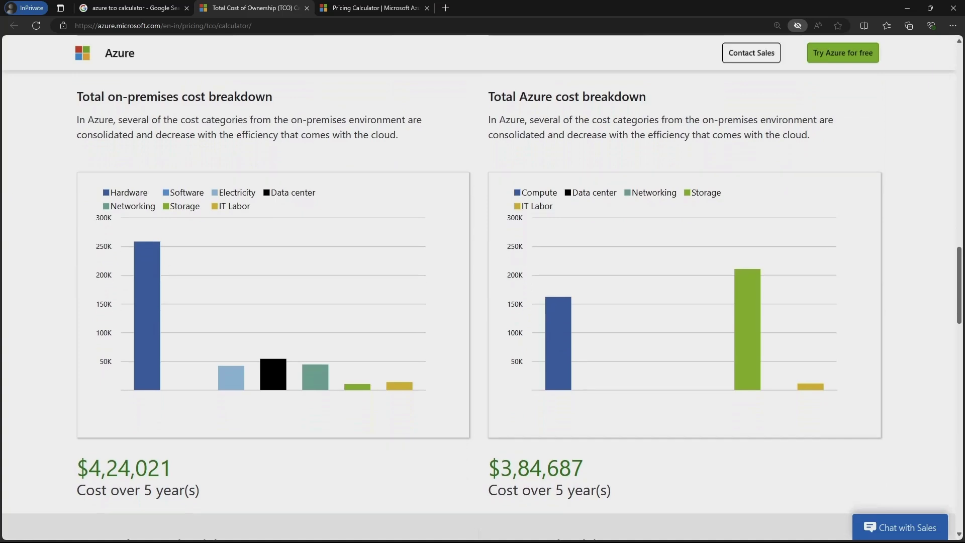
Examine the five-year cost breakdown summaries, open the report's print preview and look through its pages
{"action": "scroll", "coordinate": [520, 305], "scroll_direction": "up", "scroll_amount": 2}
{"action": "scroll", "coordinate": [483, 287], "scroll_direction": "down", "scroll_amount": 9}
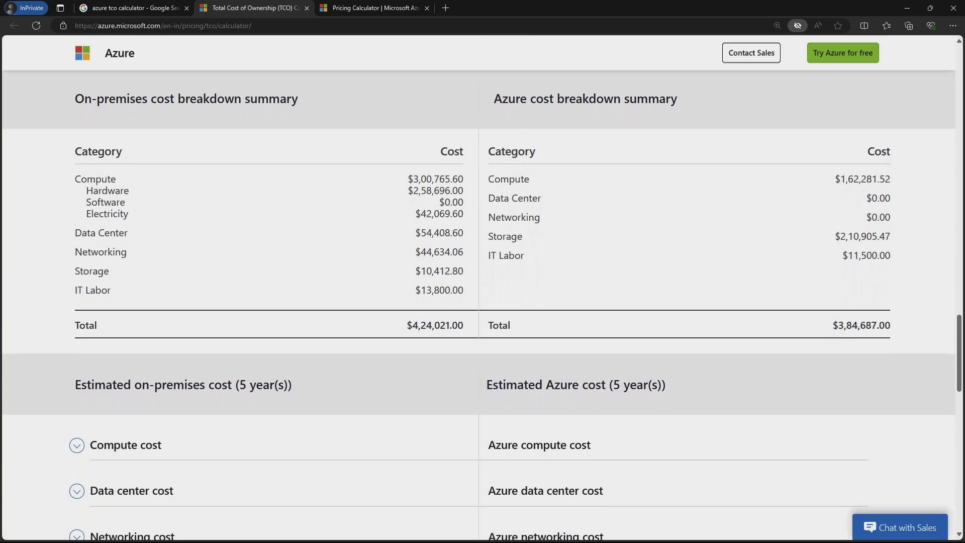
{"action": "scroll", "coordinate": [483, 287], "scroll_direction": "down", "scroll_amount": 6}
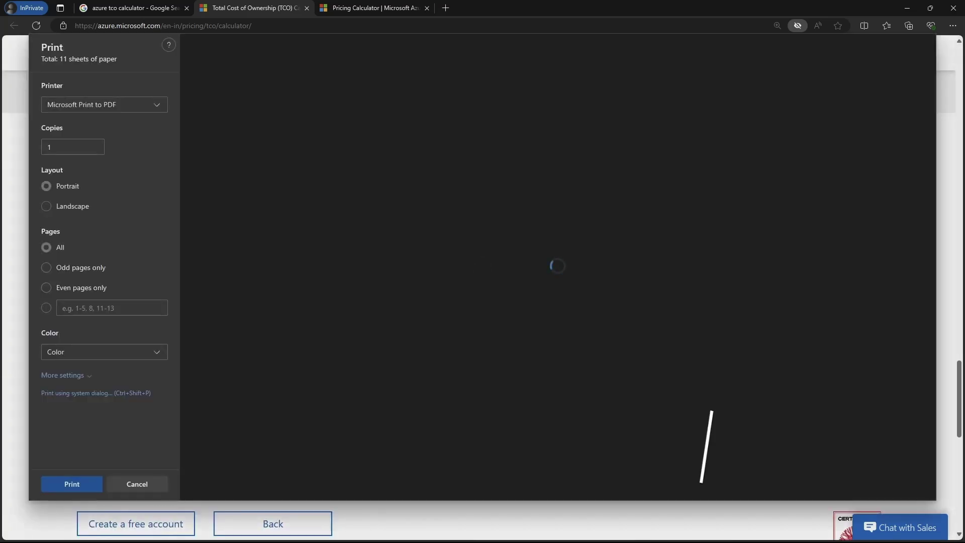
{"action": "scroll", "coordinate": [553, 266], "scroll_direction": "down", "scroll_amount": 15}
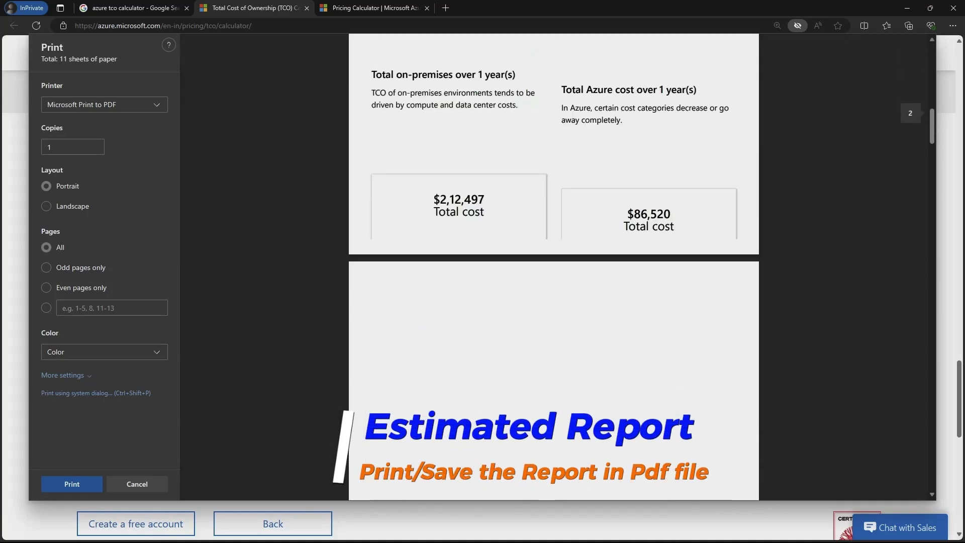
{"action": "scroll", "coordinate": [553, 267], "scroll_direction": "down", "scroll_amount": 20}
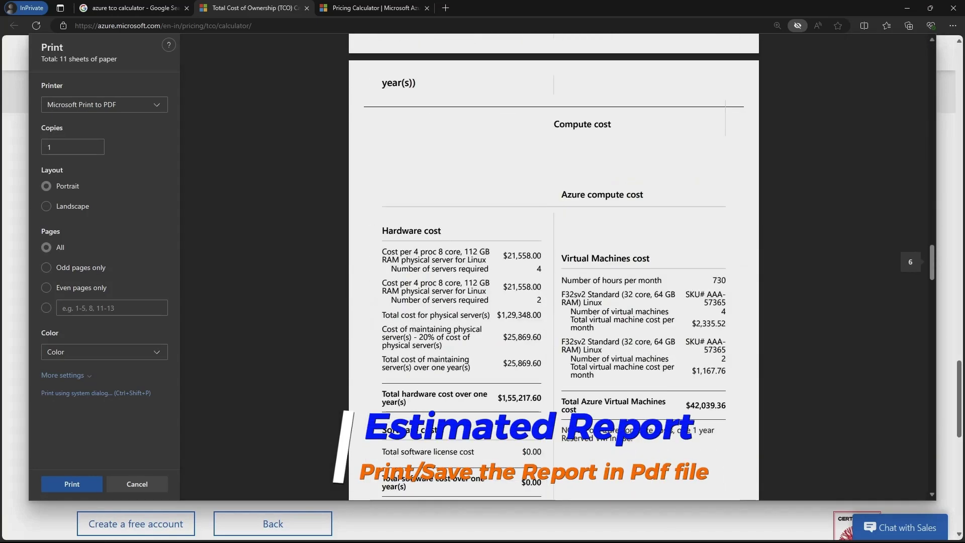
{"action": "scroll", "coordinate": [553, 267], "scroll_direction": "down", "scroll_amount": 20}
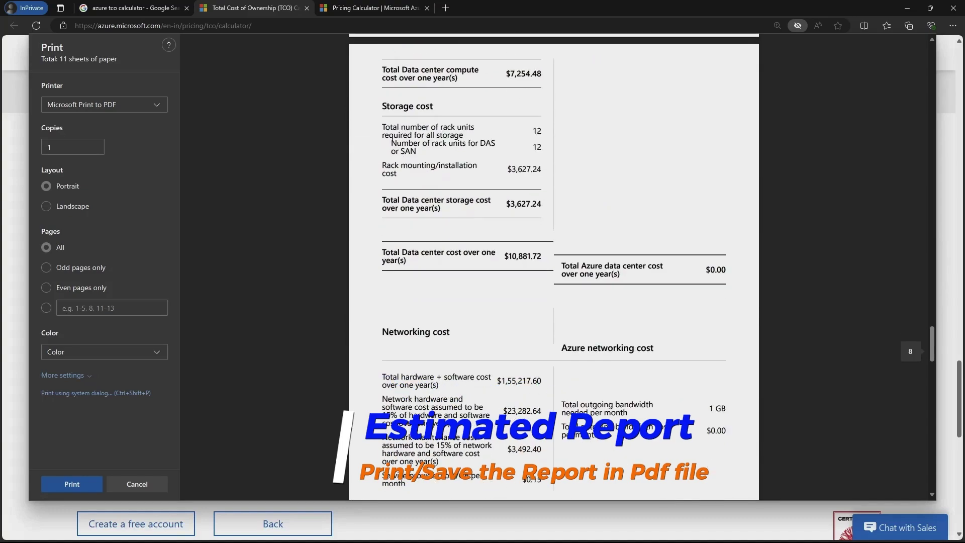
{"action": "scroll", "coordinate": [553, 266], "scroll_direction": "down", "scroll_amount": 20}
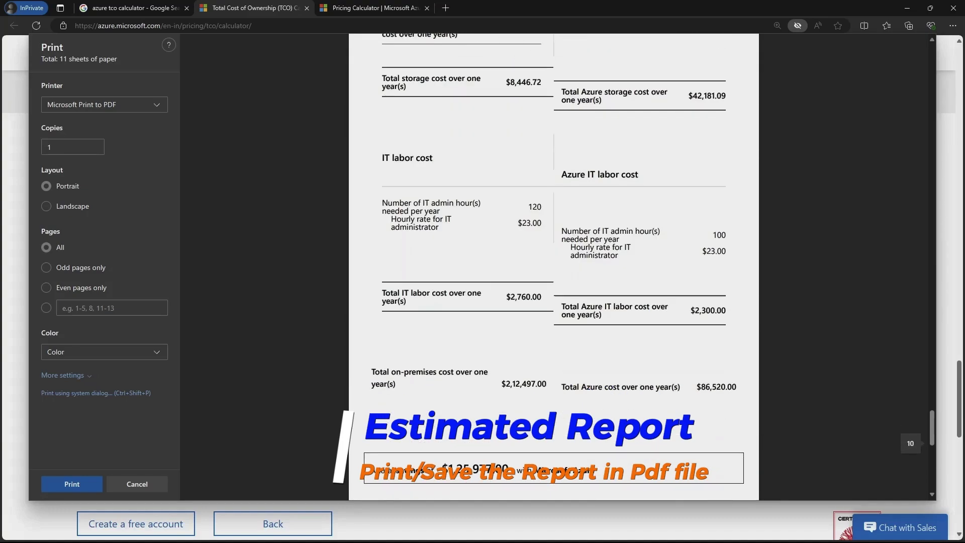
{"action": "scroll", "coordinate": [553, 267], "scroll_direction": "down", "scroll_amount": 2}
{"action": "scroll", "coordinate": [553, 266], "scroll_direction": "up", "scroll_amount": 10}
Choose Save as PDF as the print destination, look through the preview pages and leave the print dialog without saving
{"action": "left_click", "coordinate": [104, 104]}
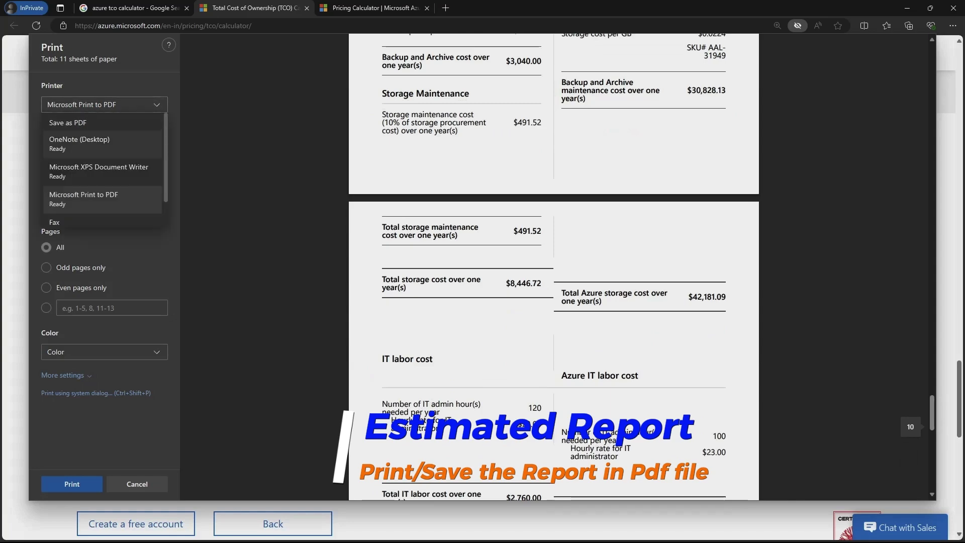
{"action": "left_click", "coordinate": [76, 125]}
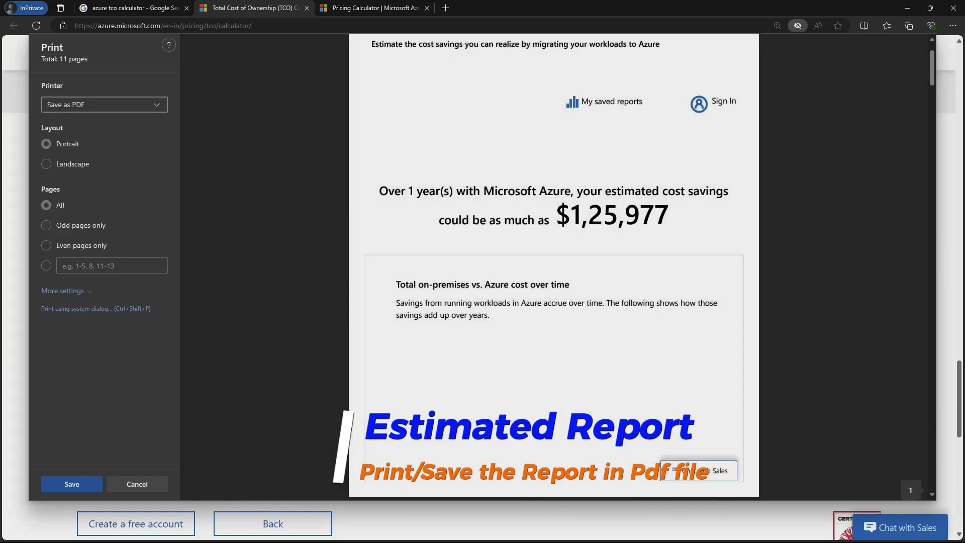
{"action": "scroll", "coordinate": [553, 266], "scroll_direction": "down", "scroll_amount": 15}
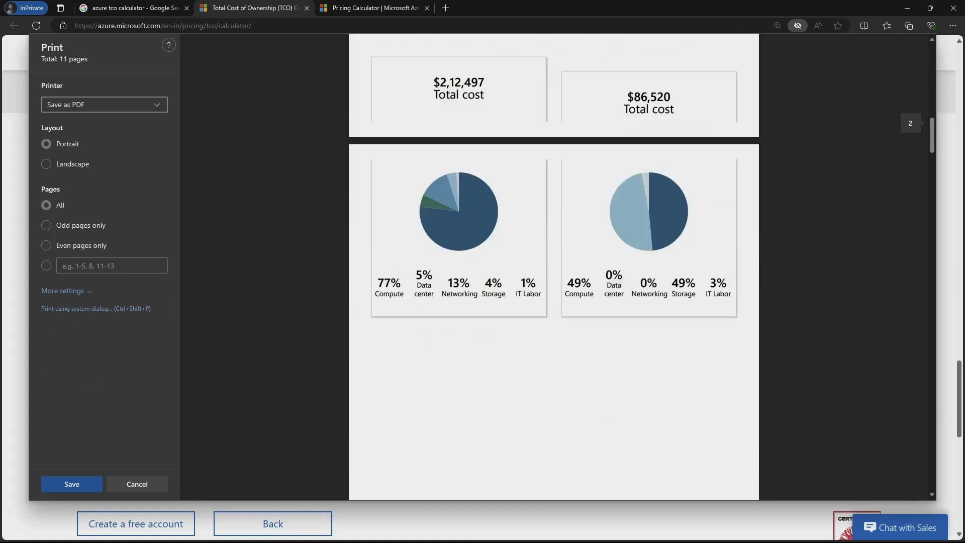
{"action": "scroll", "coordinate": [553, 267], "scroll_direction": "down", "scroll_amount": 20}
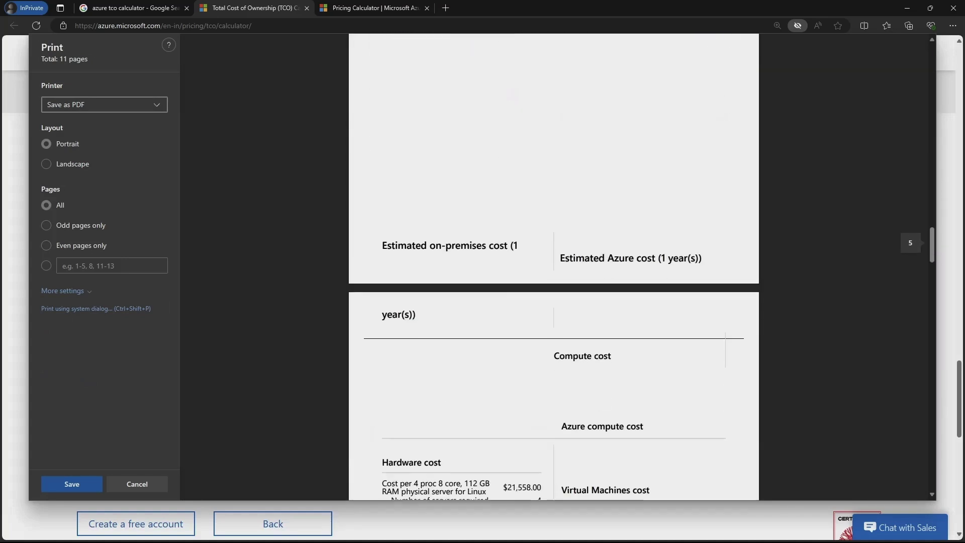
{"action": "scroll", "coordinate": [553, 266], "scroll_direction": "down", "scroll_amount": 20}
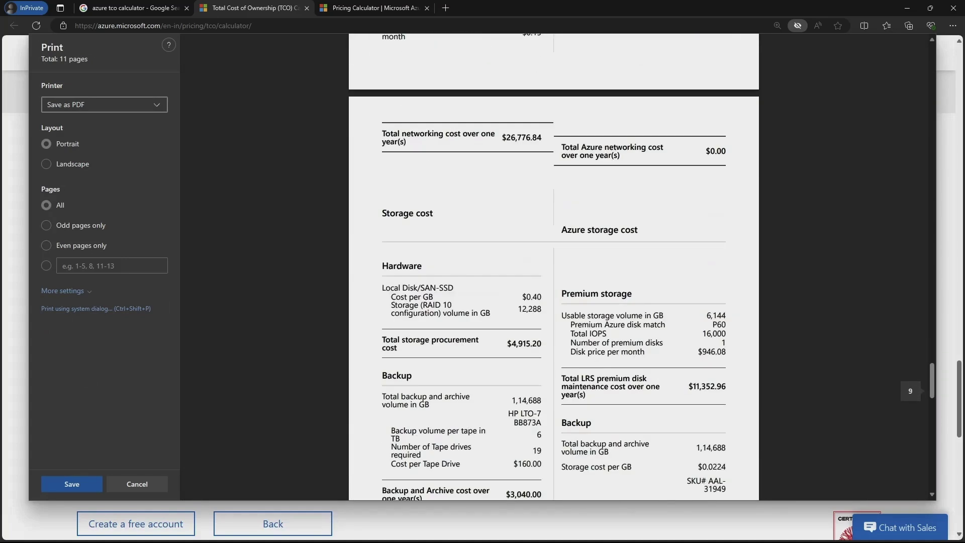
{"action": "scroll", "coordinate": [553, 266], "scroll_direction": "down", "scroll_amount": 20}
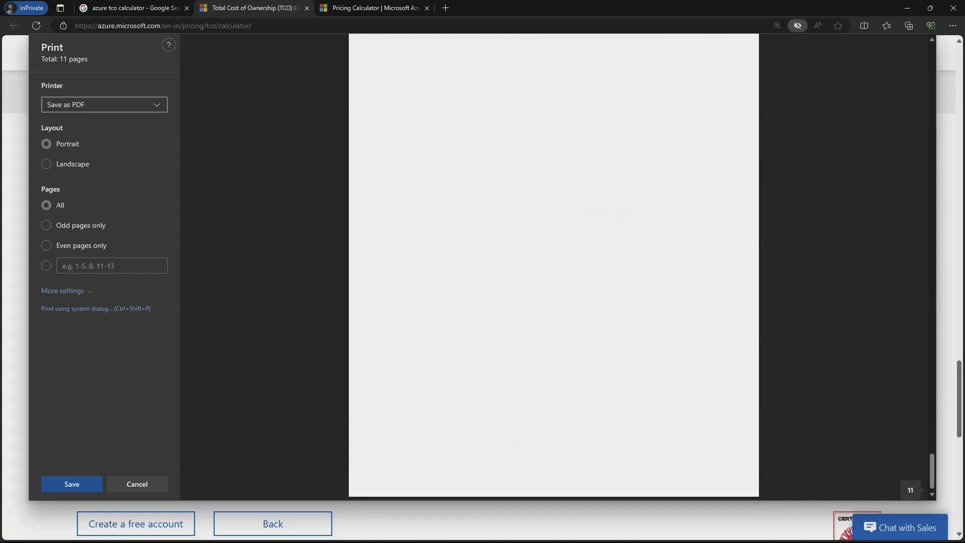
{"action": "scroll", "coordinate": [553, 266], "scroll_direction": "up", "scroll_amount": 5}
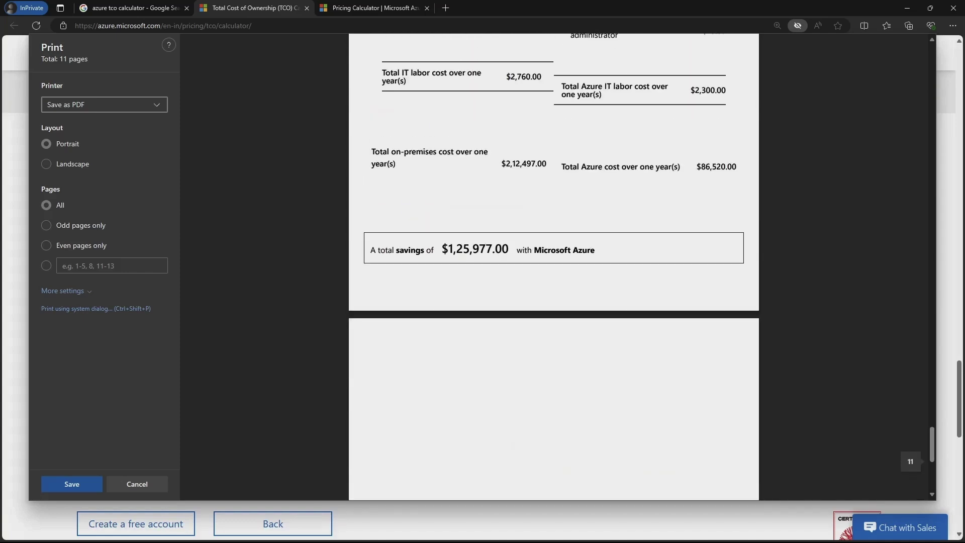
{"action": "key", "text": "Escape"}
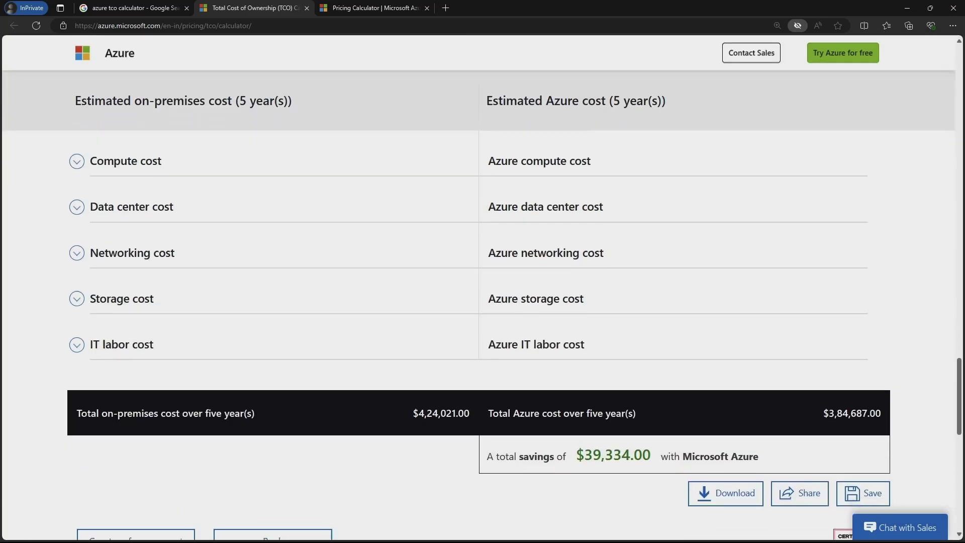
Set the savings report's timeframe to 1 Year
{"action": "scroll", "coordinate": [483, 302], "scroll_direction": "down", "scroll_amount": 1}
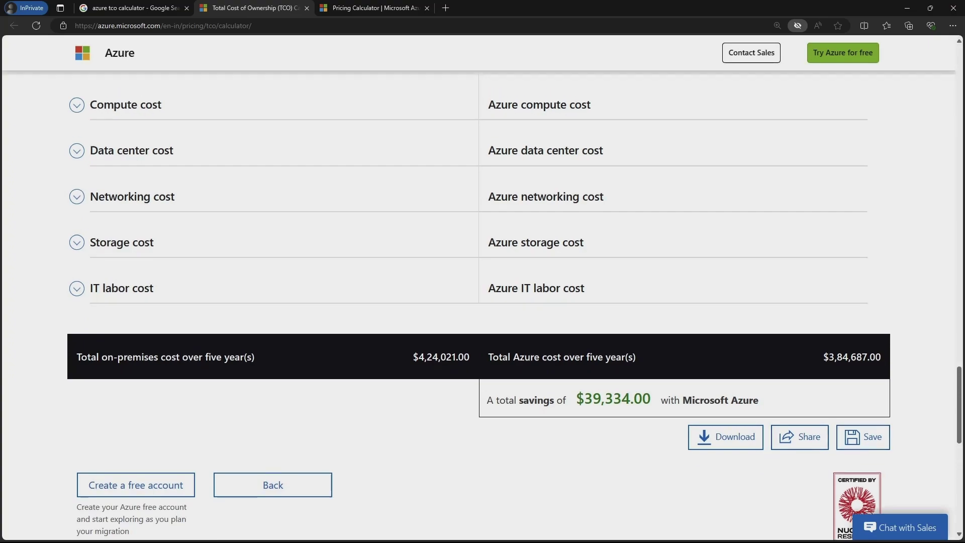
{"action": "scroll", "coordinate": [483, 302], "scroll_direction": "up", "scroll_amount": 2}
{"action": "scroll", "coordinate": [483, 301], "scroll_direction": "up", "scroll_amount": 7}
{"action": "scroll", "coordinate": [483, 302], "scroll_direction": "down", "scroll_amount": 8}
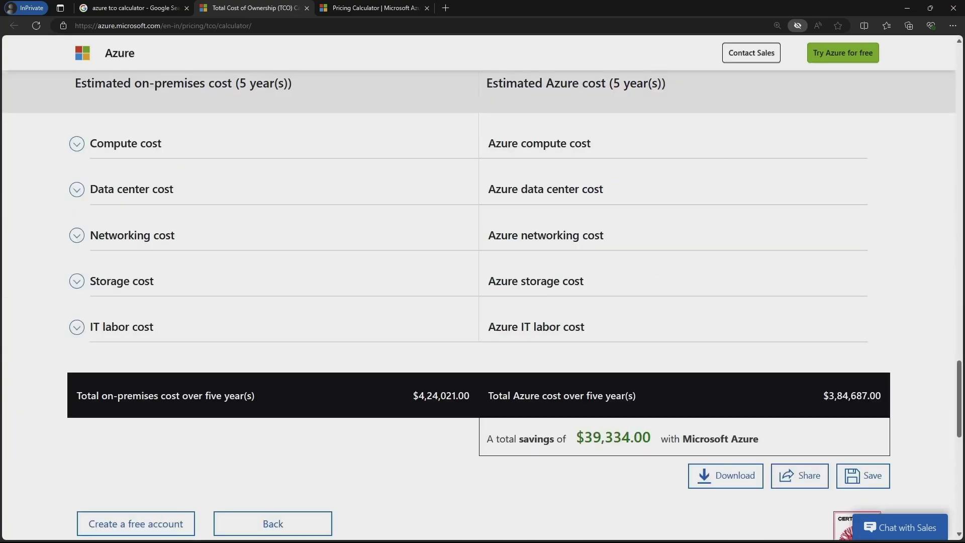
{"action": "scroll", "coordinate": [483, 301], "scroll_direction": "up", "scroll_amount": 10}
{"action": "scroll", "coordinate": [483, 302], "scroll_direction": "up", "scroll_amount": 20}
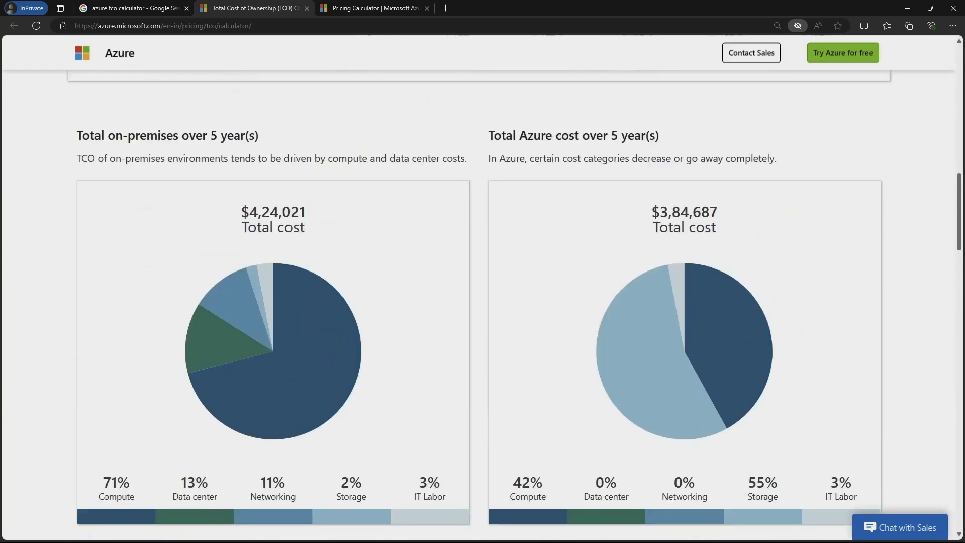
{"action": "scroll", "coordinate": [482, 302], "scroll_direction": "up", "scroll_amount": 5}
{"action": "left_click", "coordinate": [142, 216]}
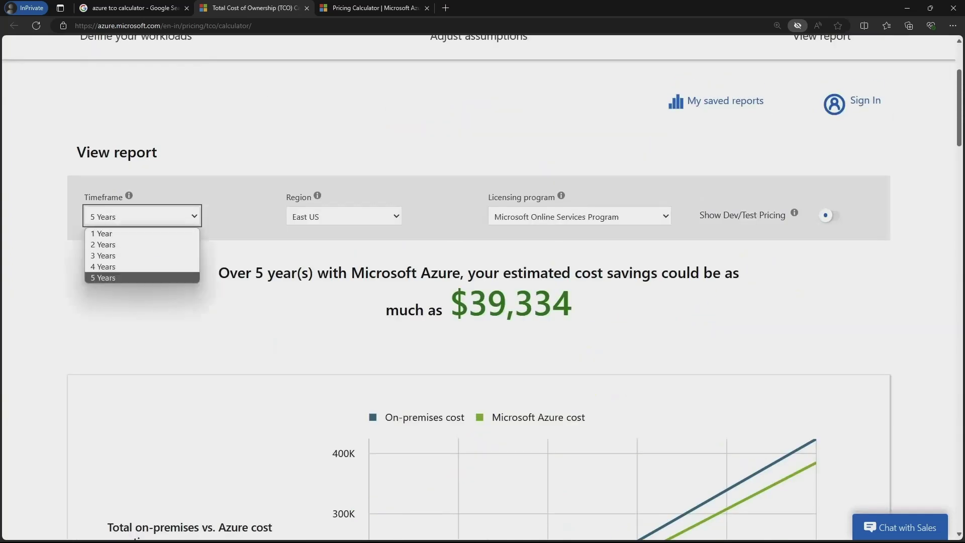
{"action": "key", "text": "Down"}
{"action": "key", "text": "Down"}
{"action": "key", "text": "Down"}
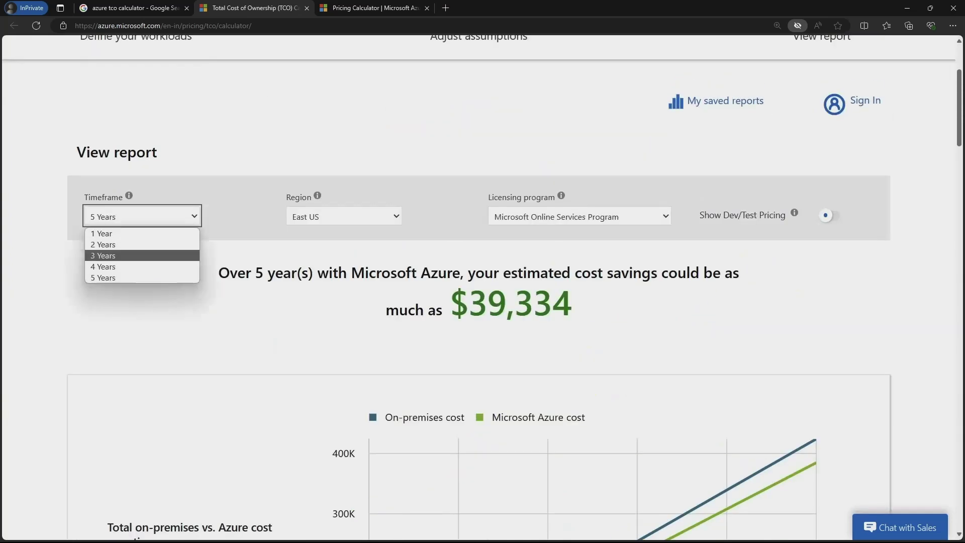
{"action": "key", "text": "Up"}
{"action": "key", "text": "Up"}
{"action": "key", "text": "Up"}
{"action": "key", "text": "Return"}
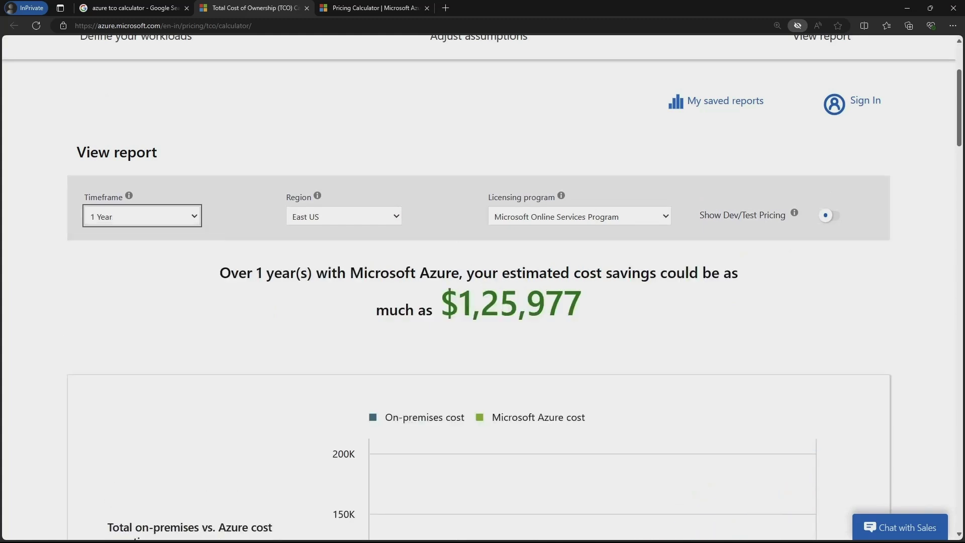
Examine the one-year savings estimate, the cost-over-time chart and the on-premises and Azure total cost pie charts
{"action": "scroll", "coordinate": [483, 286], "scroll_direction": "down", "scroll_amount": 1}
{"action": "scroll", "coordinate": [483, 286], "scroll_direction": "down", "scroll_amount": 3}
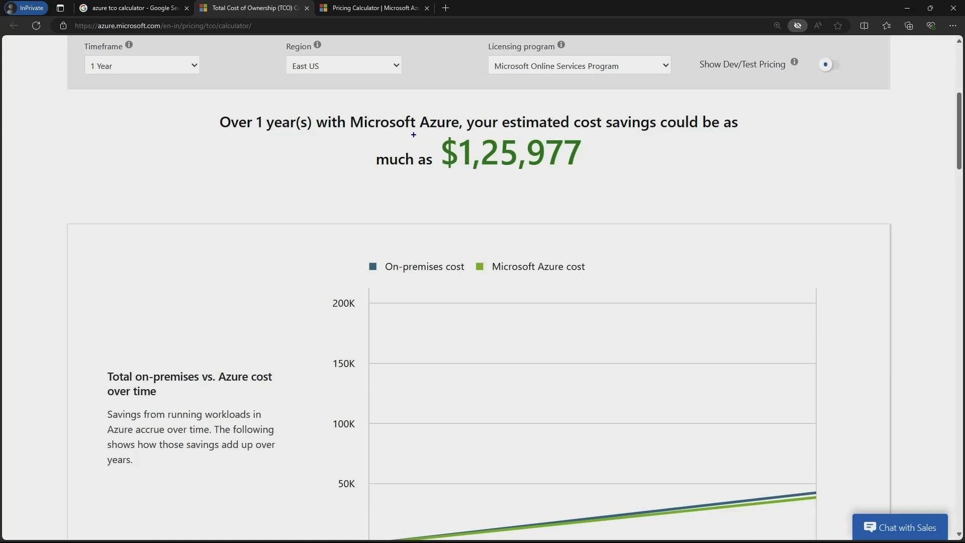
{"action": "left_click_drag", "start_coordinate": [414, 135], "coordinate": [602, 178]}
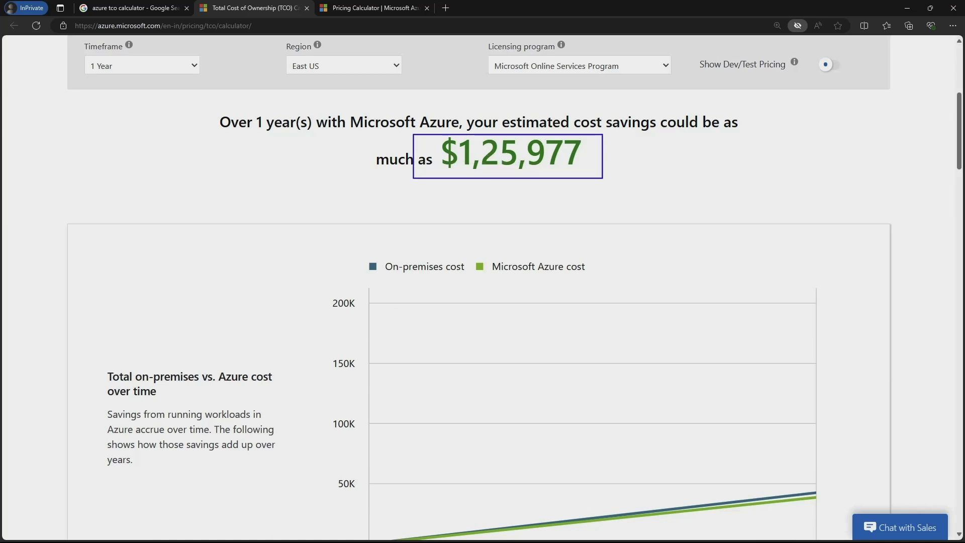
{"action": "scroll", "coordinate": [539, 208], "scroll_direction": "down", "scroll_amount": 4}
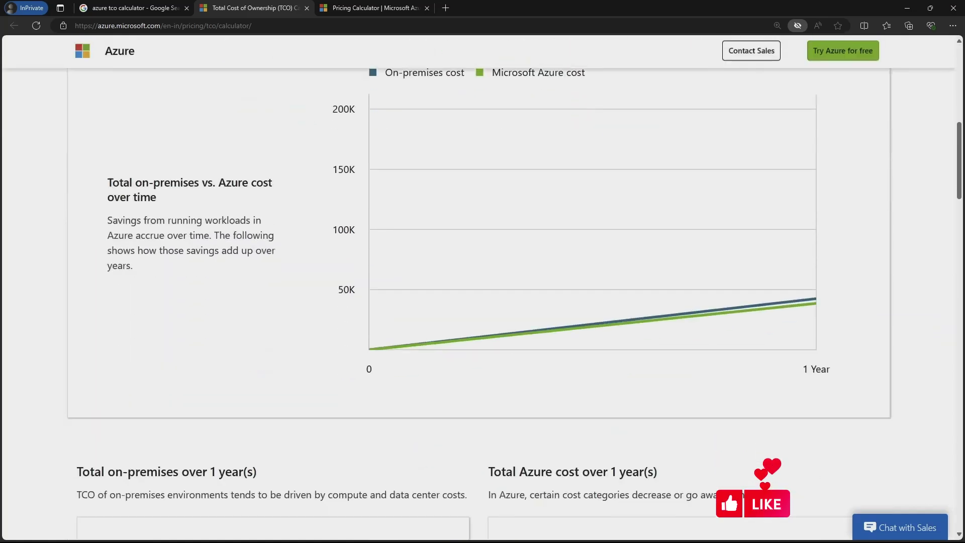
{"action": "scroll", "coordinate": [539, 209], "scroll_direction": "down", "scroll_amount": 6}
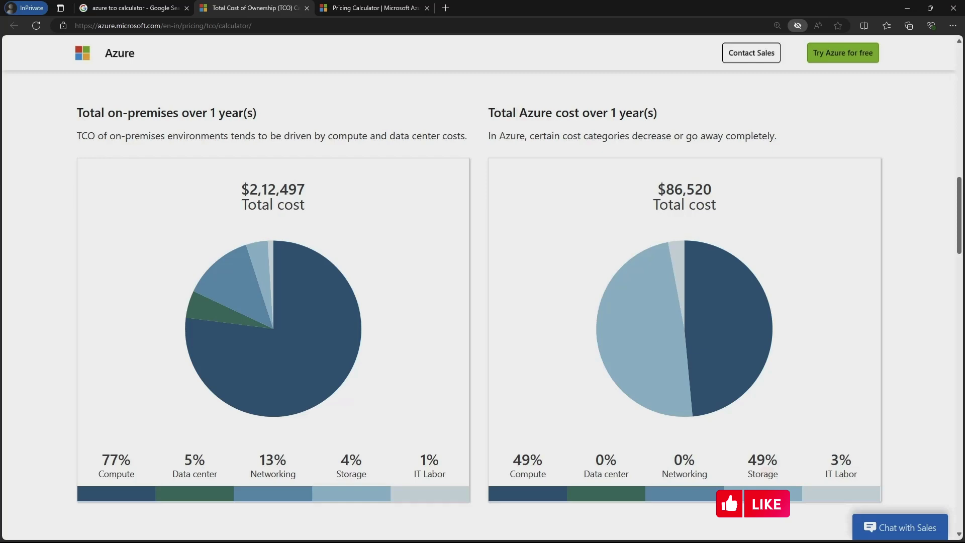
{"action": "scroll", "coordinate": [480, 302], "scroll_direction": "down", "scroll_amount": 1}
{"action": "scroll", "coordinate": [480, 302], "scroll_direction": "up", "scroll_amount": 2}
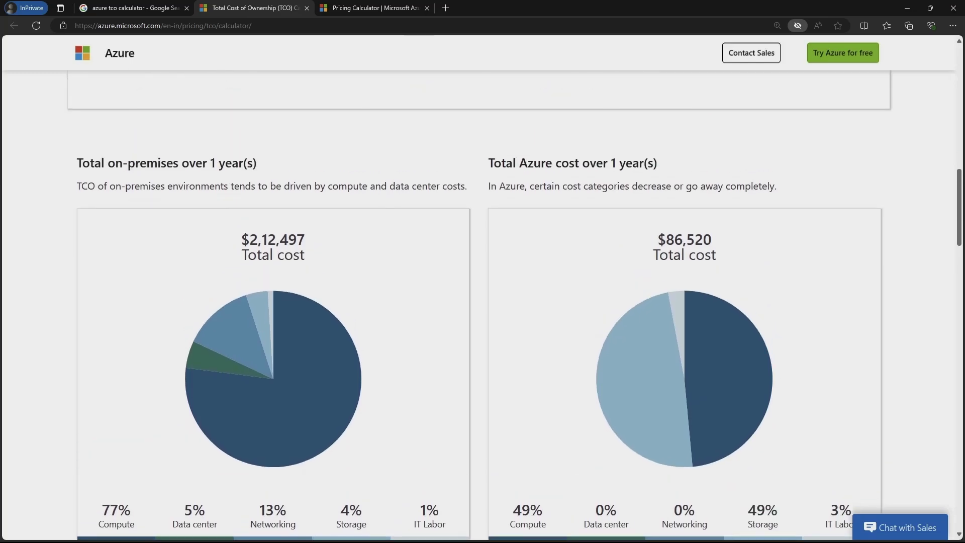
{"action": "scroll", "coordinate": [480, 302], "scroll_direction": "down", "scroll_amount": 1}
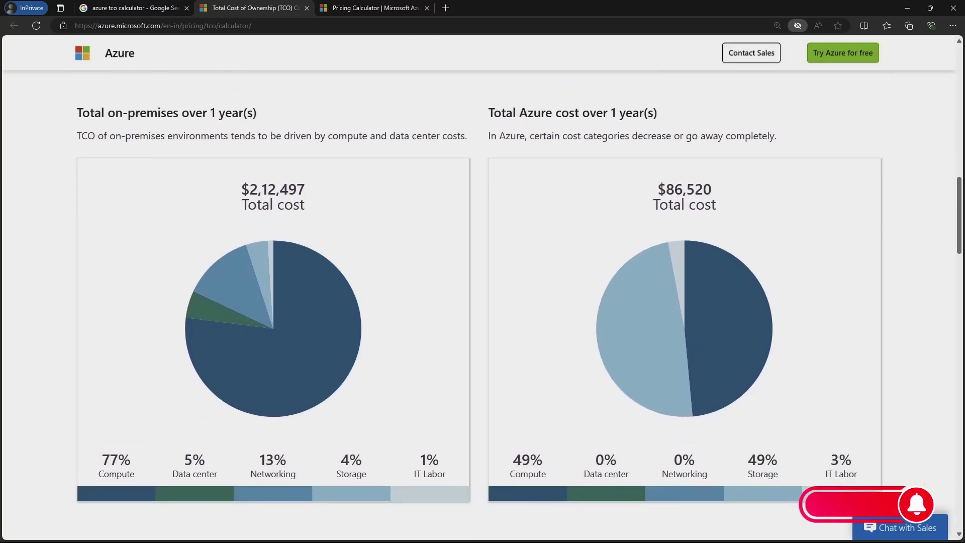
Examine the one-year cost breakdown bar charts, category summaries and total savings at the end of the report
{"action": "scroll", "coordinate": [480, 302], "scroll_direction": "down", "scroll_amount": 9}
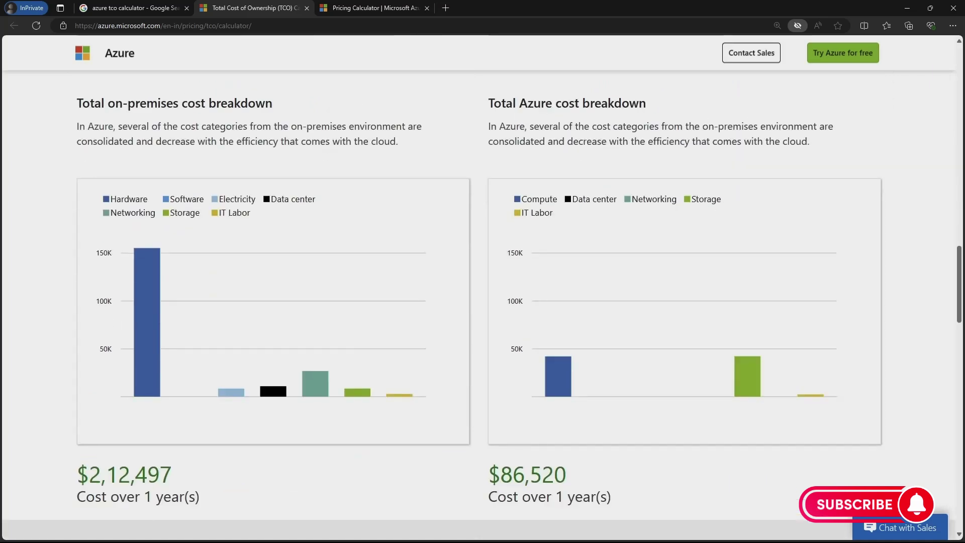
{"action": "scroll", "coordinate": [480, 301], "scroll_direction": "down", "scroll_amount": 3}
{"action": "scroll", "coordinate": [480, 302], "scroll_direction": "up", "scroll_amount": 4}
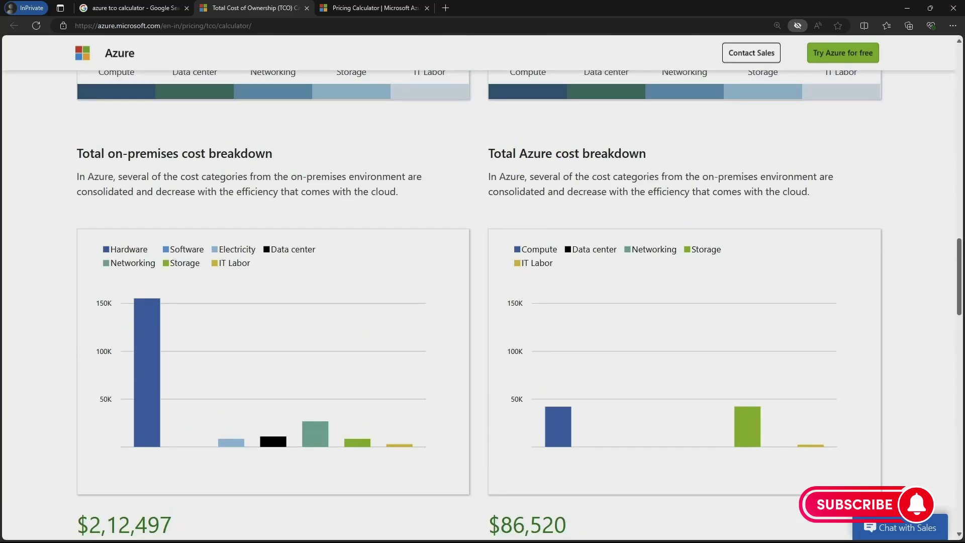
{"action": "scroll", "coordinate": [480, 282], "scroll_direction": "down", "scroll_amount": 11}
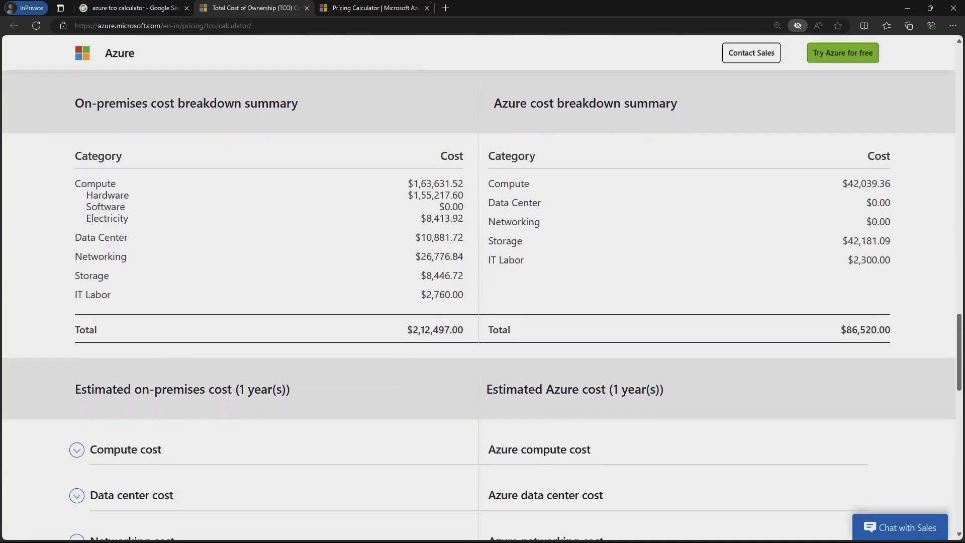
{"action": "scroll", "coordinate": [479, 281], "scroll_direction": "down", "scroll_amount": 6}
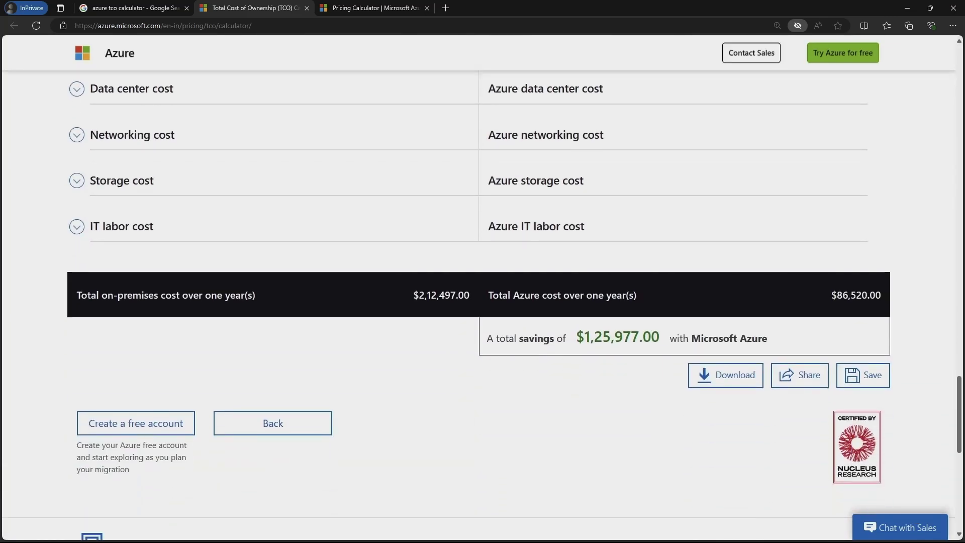
{"action": "scroll", "coordinate": [481, 302], "scroll_direction": "up", "scroll_amount": 2}
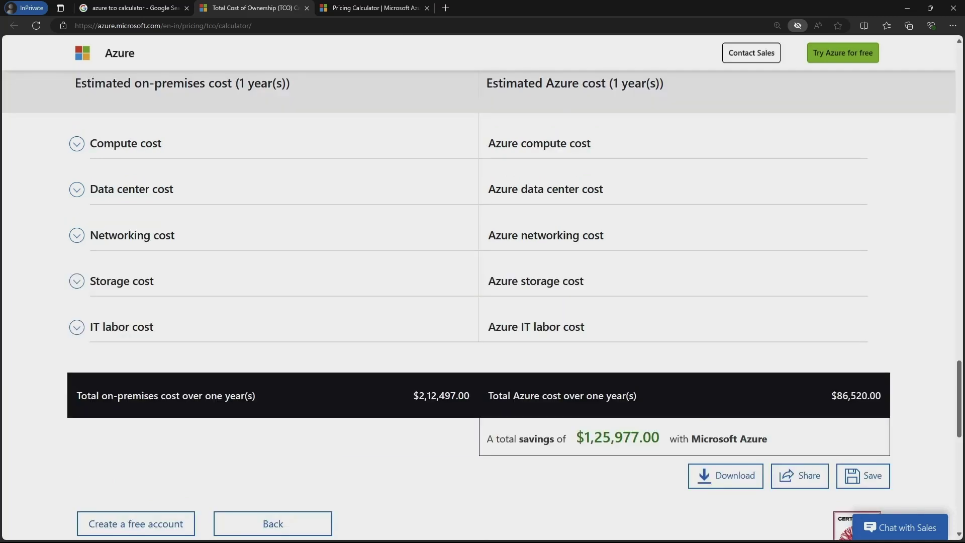